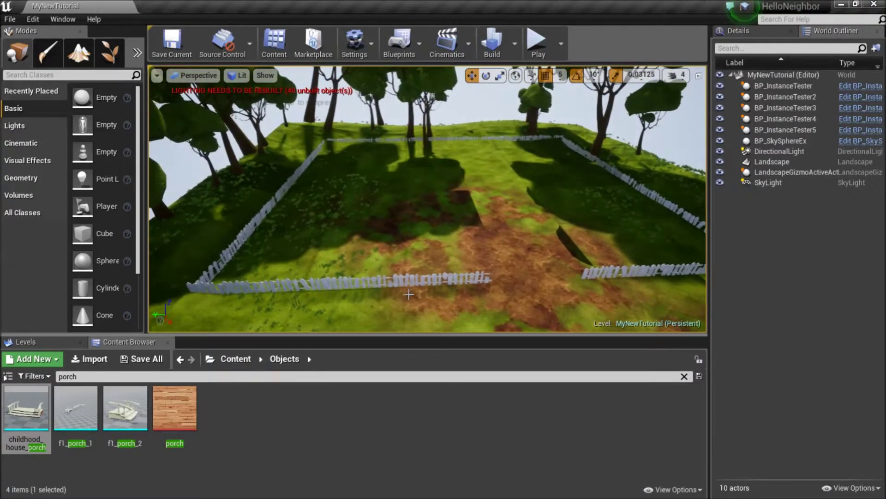
- Add a box geometry brush to the fenced yard and position it on the dirt patch at about X 725, Y -10, Z 200
{"action": "key", "text": "d"}
{"action": "right_click_drag", "start_coordinate": [610, 239], "coordinate": [587, 220]}
{"action": "key", "text": "a"}
{"action": "key", "text": "w"}
{"action": "key", "text": "w"}
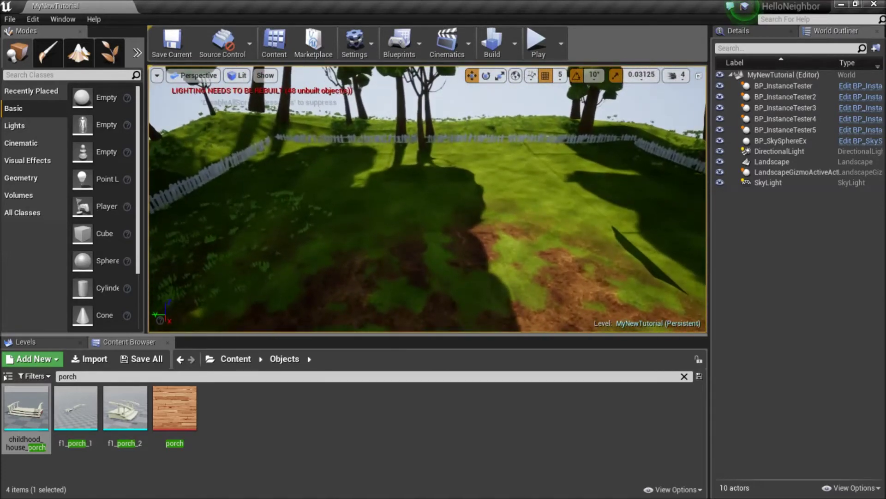
{"action": "left_click", "coordinate": [29, 181]}
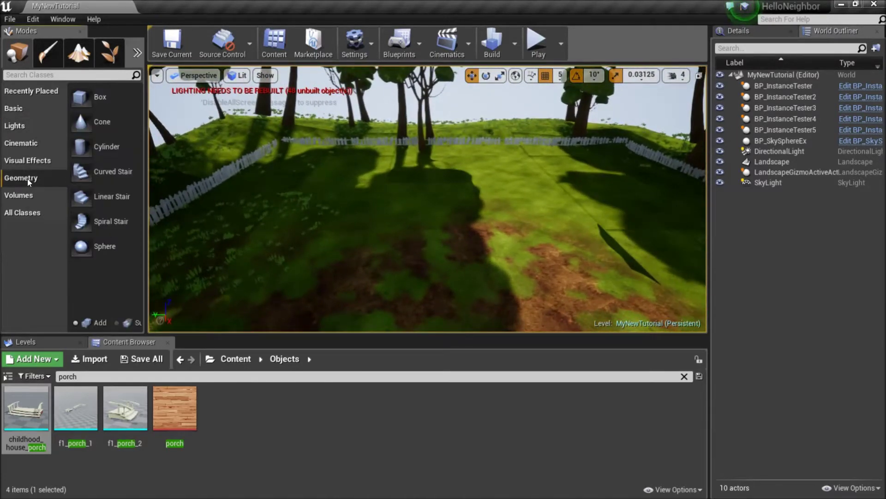
{"action": "mouse_move", "coordinate": [110, 100]}
{"action": "left_mouse_down"}
{"action": "mouse_move", "coordinate": [539, 277]}
{"action": "mouse_move", "coordinate": [582, 272]}
{"action": "left_mouse_up"}
{"action": "key", "text": "a"}
{"action": "mouse_move", "coordinate": [518, 318]}
{"action": "right_mouse_down"}
{"action": "mouse_move", "coordinate": [656, 325]}
{"action": "mouse_move", "coordinate": [644, 314]}
{"action": "right_mouse_up"}
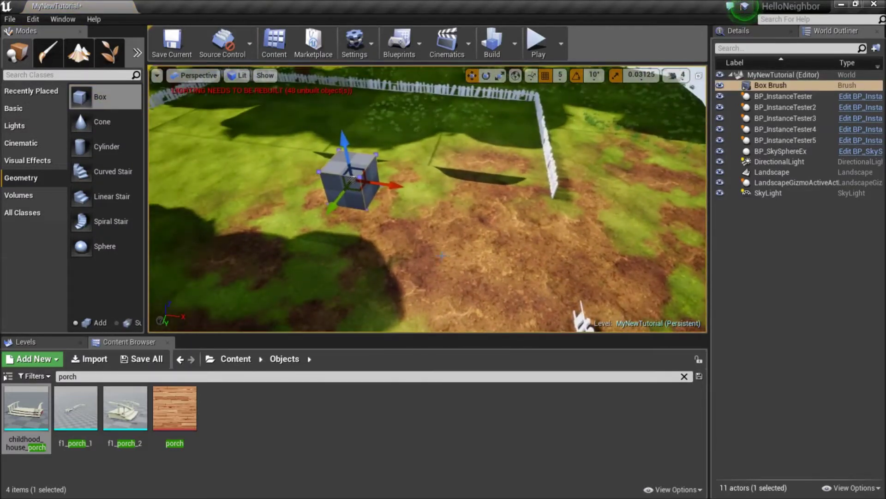
{"action": "left_click_drag", "start_coordinate": [316, 265], "coordinate": [315, 265]}
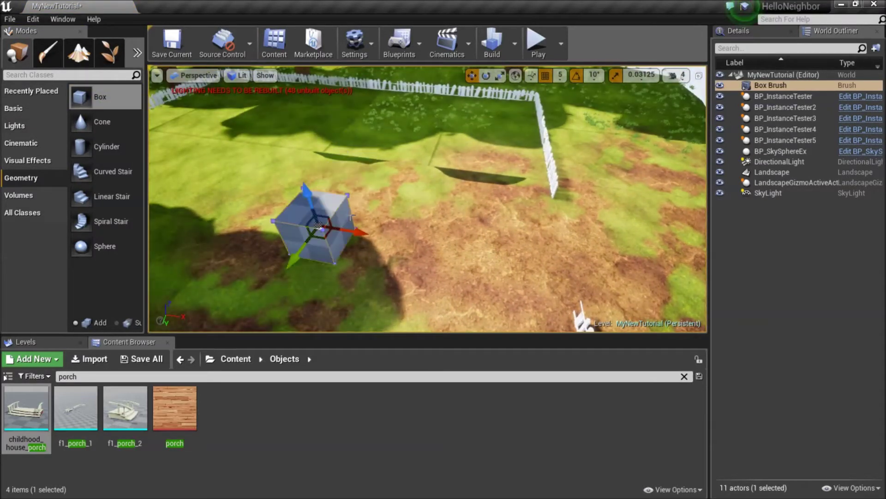
{"action": "left_click_drag", "start_coordinate": [355, 232], "coordinate": [432, 245]}
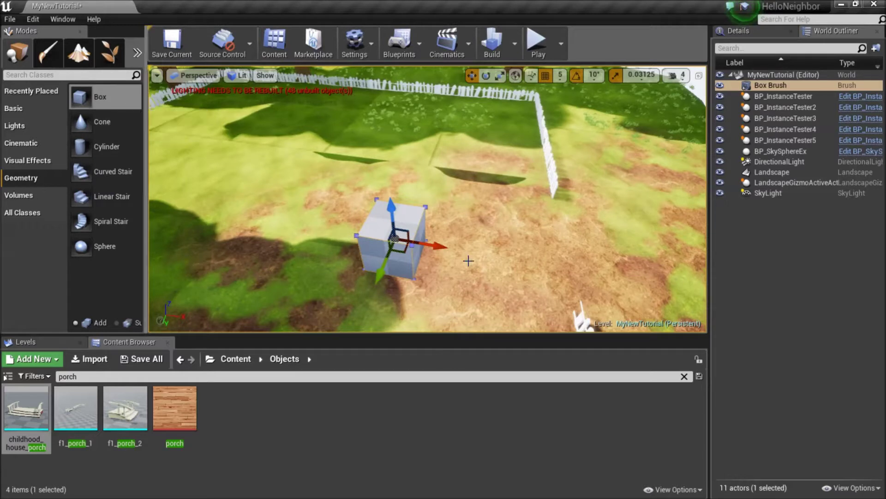
- Rename the new box brush as Porch
{"action": "left_click", "coordinate": [793, 86]}
{"action": "left_click", "coordinate": [798, 88]}
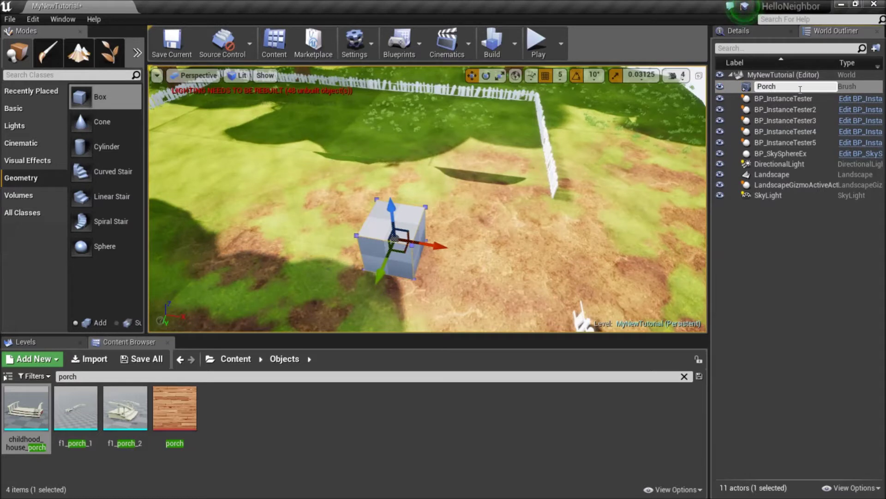
{"action": "key", "text": "Return"}
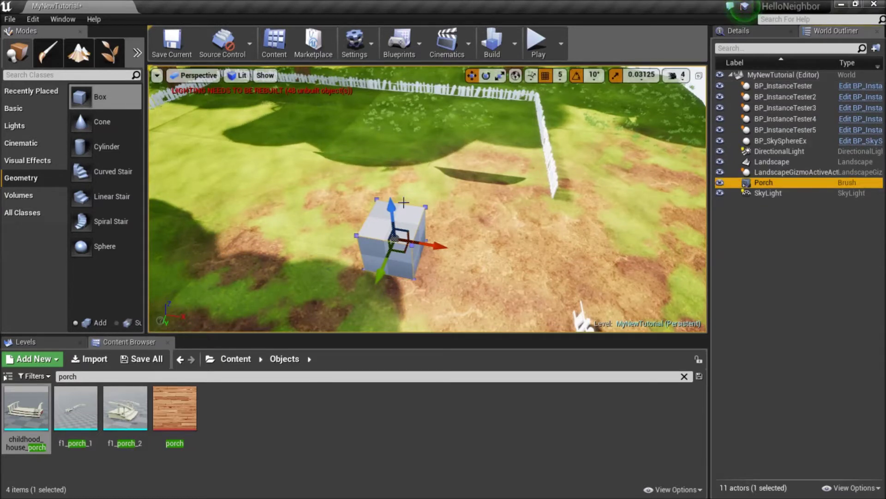
- Set the Porch brush's Z size to 50
{"action": "left_click", "coordinate": [739, 31]}
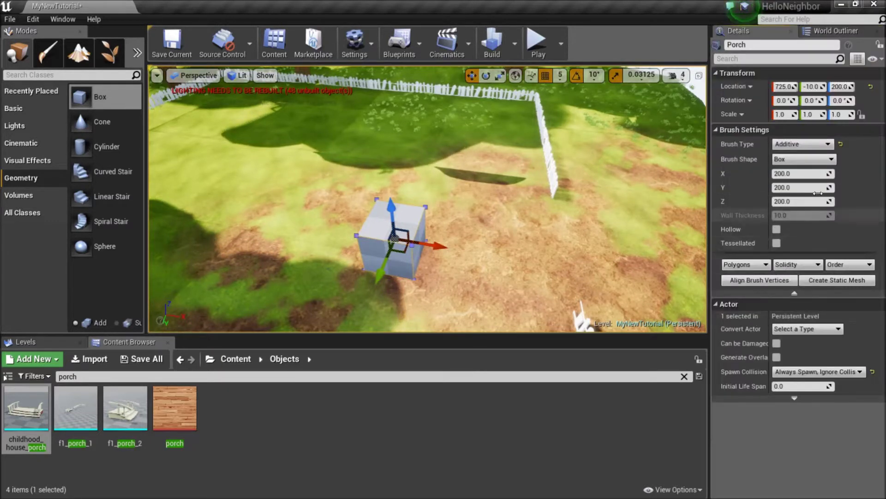
{"action": "left_click", "coordinate": [803, 203]}
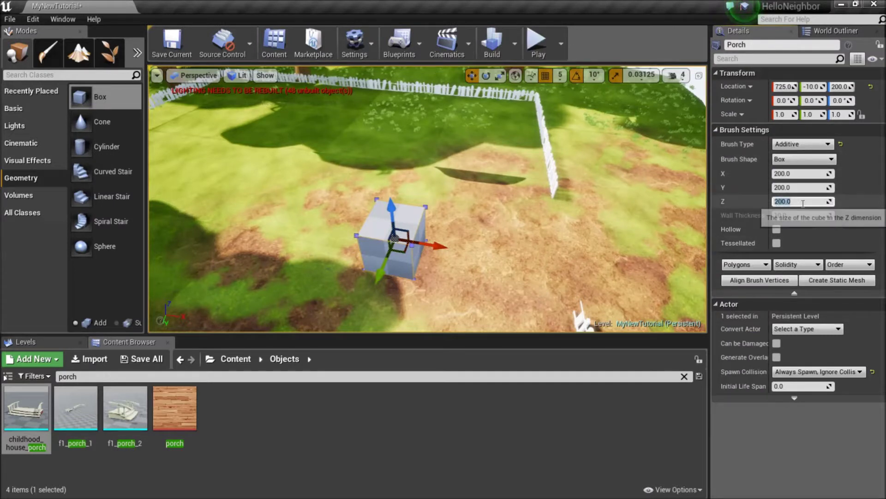
{"action": "type", "text": "50"}
{"action": "key", "text": "Return"}
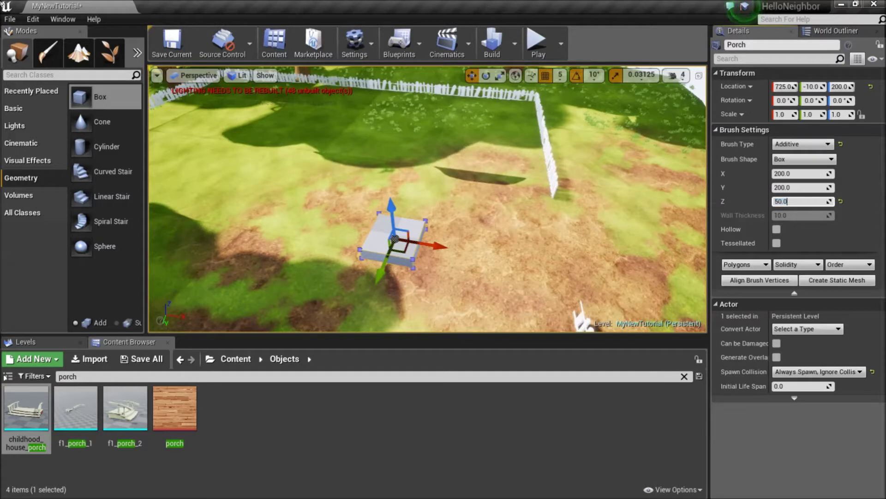
- Lower the Porch brush to Z 125 and shift it along X to about 810
{"action": "left_click", "coordinate": [387, 234]}
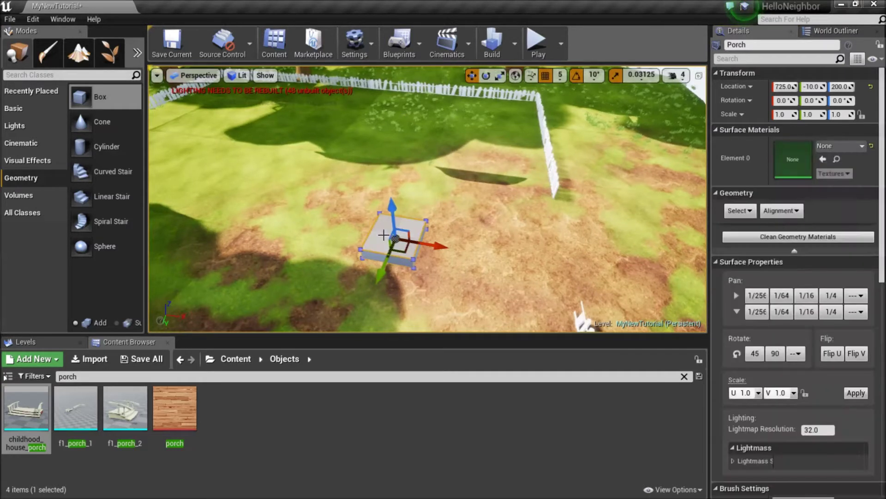
{"action": "left_click_drag", "start_coordinate": [393, 223], "coordinate": [396, 236]}
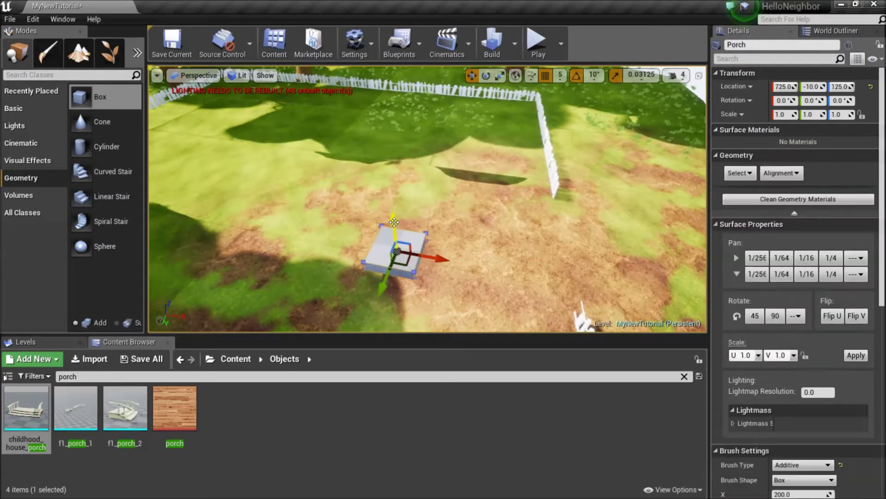
{"action": "mouse_move", "coordinate": [437, 257]}
{"action": "left_mouse_down"}
{"action": "mouse_move", "coordinate": [512, 253]}
{"action": "mouse_move", "coordinate": [445, 257]}
{"action": "mouse_move", "coordinate": [457, 259]}
{"action": "left_mouse_up"}
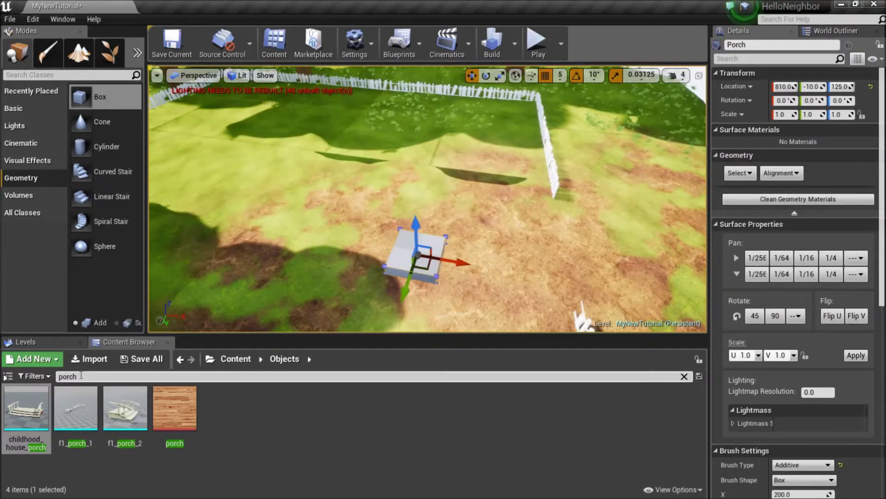
- Place the childhood_house_porch static mesh in the level and rotate it to -90° about the vertical axis
{"action": "mouse_move", "coordinate": [12, 417]}
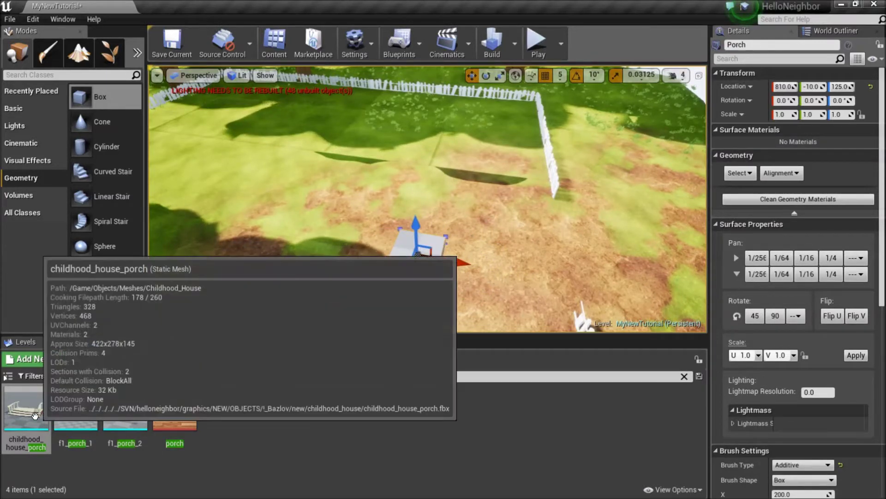
{"action": "left_click_drag", "start_coordinate": [12, 417], "coordinate": [508, 268]}
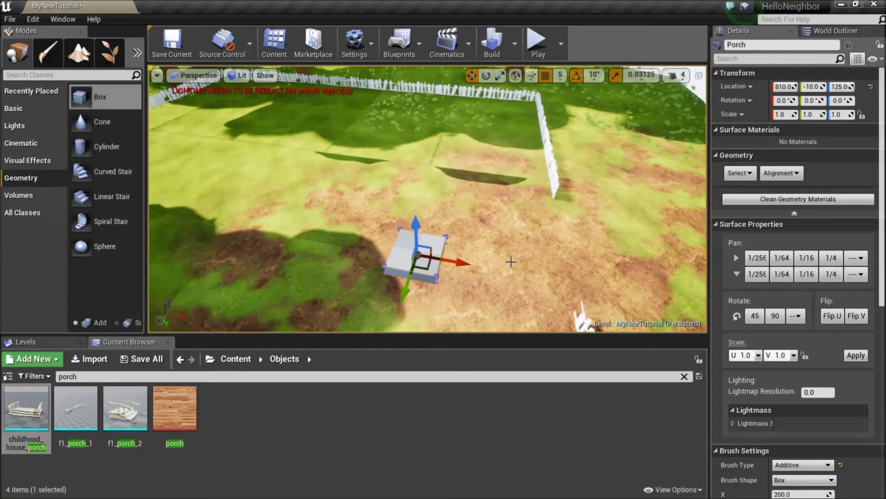
{"action": "mouse_move", "coordinate": [538, 242]}
{"action": "right_mouse_down"}
{"action": "mouse_move", "coordinate": [393, 249]}
{"action": "mouse_move", "coordinate": [524, 248]}
{"action": "right_mouse_up"}
{"action": "key", "text": "e"}
{"action": "left_click_drag", "start_coordinate": [431, 306], "coordinate": [441, 288]}
{"action": "left_click", "coordinate": [404, 288]}
{"action": "right_click_drag", "start_coordinate": [404, 289], "coordinate": [311, 286]}
{"action": "left_click", "coordinate": [310, 286]}
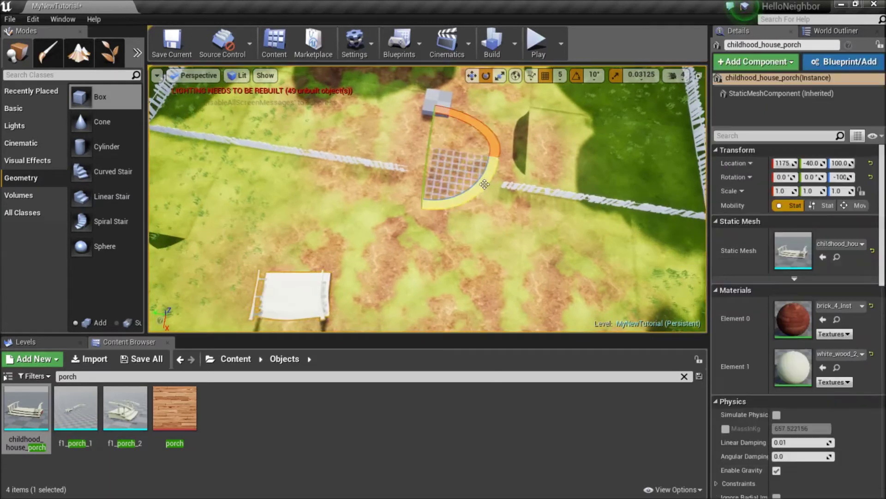
{"action": "left_click_drag", "start_coordinate": [482, 183], "coordinate": [475, 190]}
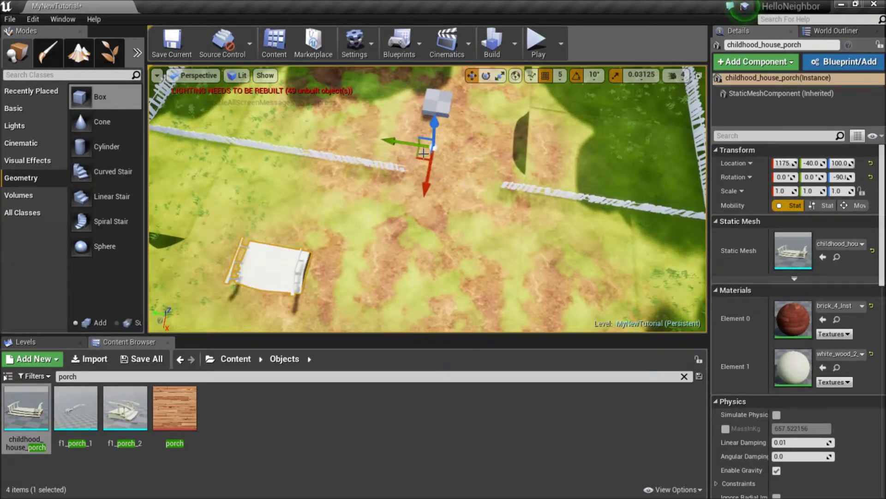
- Move the childhood_house_porch mesh across the yard to sit against the Porch brush
{"action": "left_click_drag", "start_coordinate": [424, 153], "coordinate": [582, 117]}
{"action": "right_click_drag", "start_coordinate": [545, 230], "coordinate": [314, 252]}
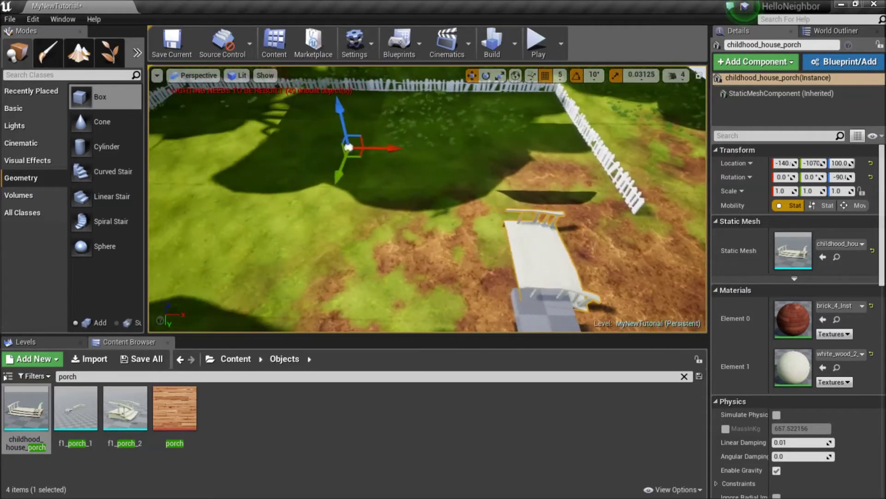
{"action": "right_click_drag", "start_coordinate": [427, 199], "coordinate": [390, 183]}
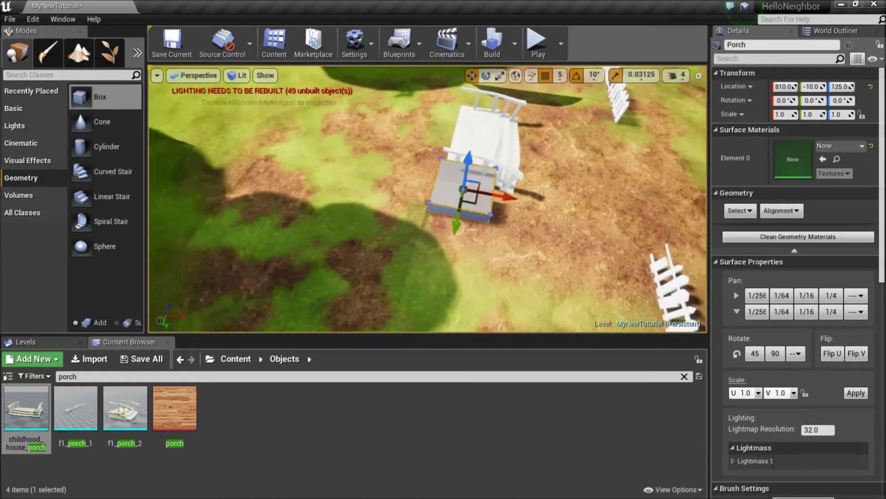
- Move the Porch brush behind the porch steps, to about X 630, Y -255 at Z 125
{"action": "left_click_drag", "start_coordinate": [514, 198], "coordinate": [531, 200]}
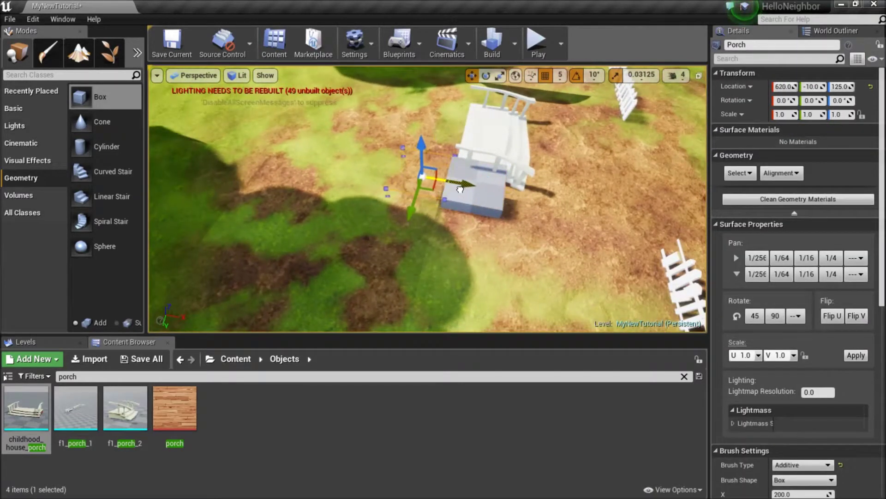
{"action": "scroll", "coordinate": [410, 191], "scroll_direction": "up", "scroll_amount": 3}
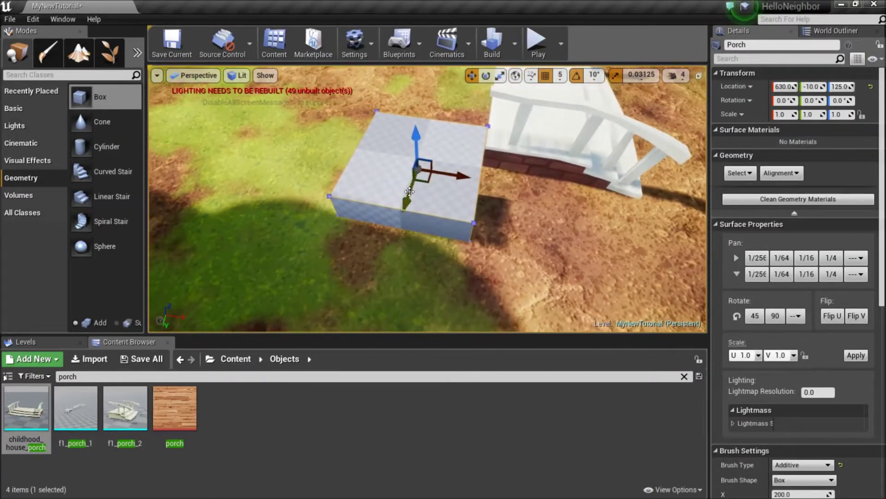
{"action": "left_click_drag", "start_coordinate": [435, 124], "coordinate": [435, 123]}
{"action": "right_click_drag", "start_coordinate": [436, 123], "coordinate": [397, 120]}
{"action": "right_click_drag", "start_coordinate": [413, 161], "coordinate": [455, 177]}
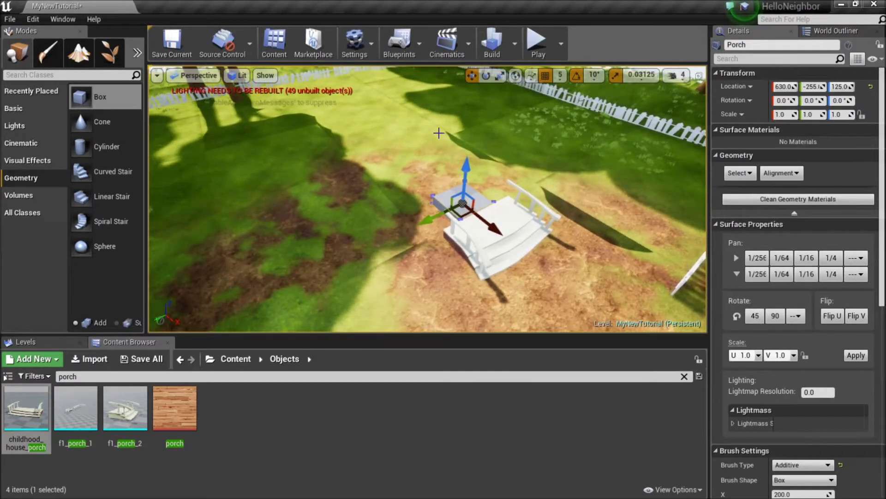
- Set the Porch brush's Y size to 600 and shift it sideways along Y behind the steps
{"action": "scroll", "coordinate": [789, 193], "scroll_direction": "down", "scroll_amount": 3}
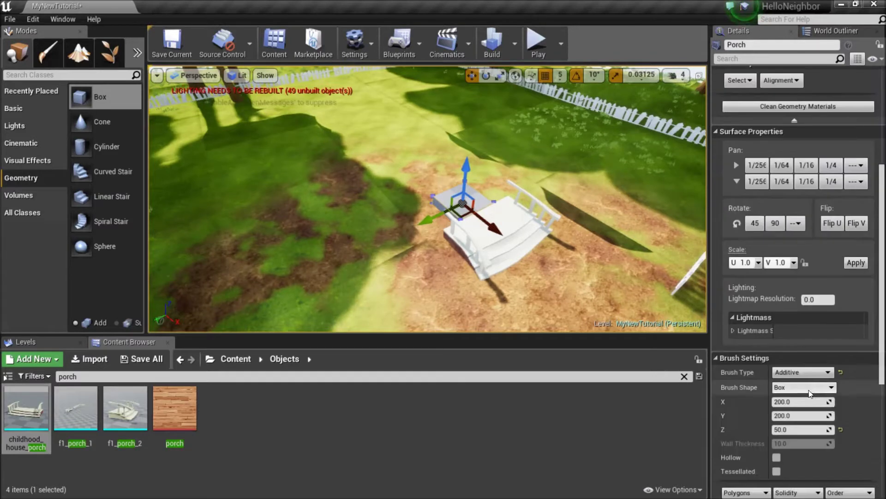
{"action": "left_click", "coordinate": [803, 329]}
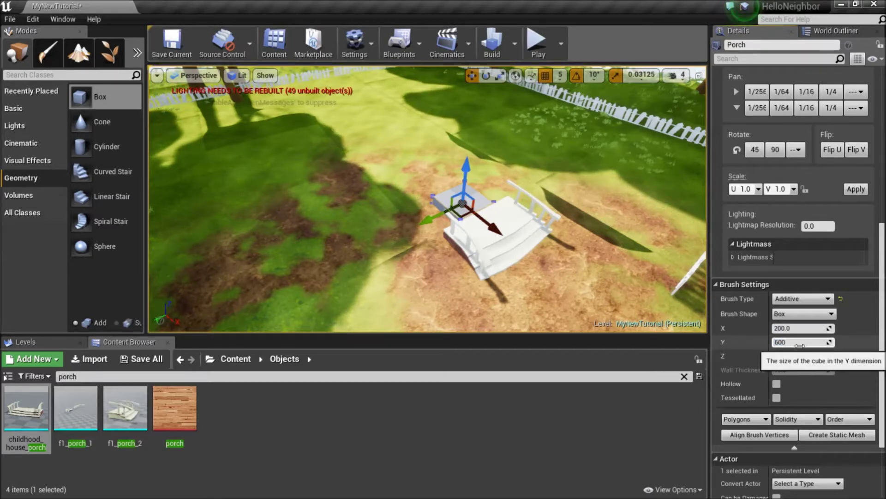
{"action": "key", "text": "Return"}
{"action": "left_click_drag", "start_coordinate": [429, 217], "coordinate": [408, 227]}
{"action": "mouse_move", "coordinate": [409, 227]}
{"action": "right_mouse_down"}
{"action": "mouse_move", "coordinate": [335, 208]}
{"action": "mouse_move", "coordinate": [318, 230]}
{"action": "mouse_move", "coordinate": [401, 229]}
{"action": "right_mouse_up"}
{"action": "key", "text": "d"}
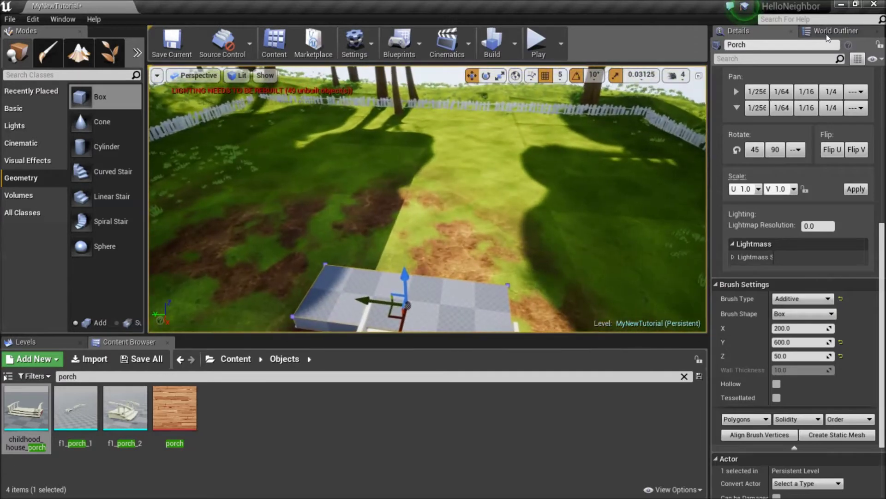
- Move the Porch brush into a new outliner folder named Porch and add the childhood_house_porch mesh to that folder
{"action": "left_click", "coordinate": [836, 30]}
{"action": "right_click", "coordinate": [762, 192]}
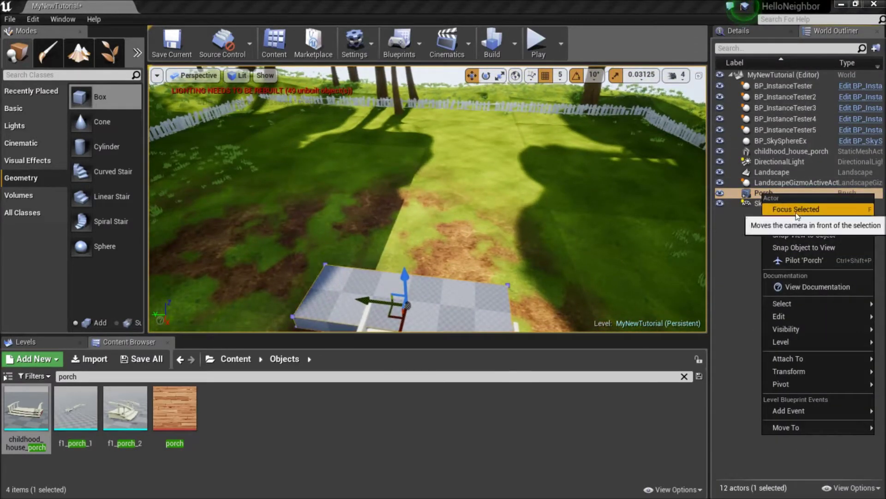
{"action": "mouse_move", "coordinate": [818, 413]}
{"action": "left_click", "coordinate": [725, 430]}
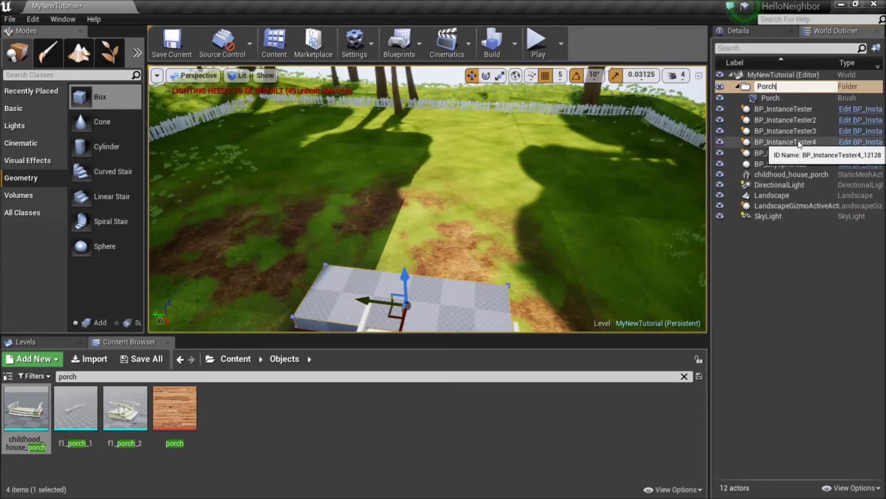
{"action": "type", "text": "Porch"}
{"action": "key", "text": "Return"}
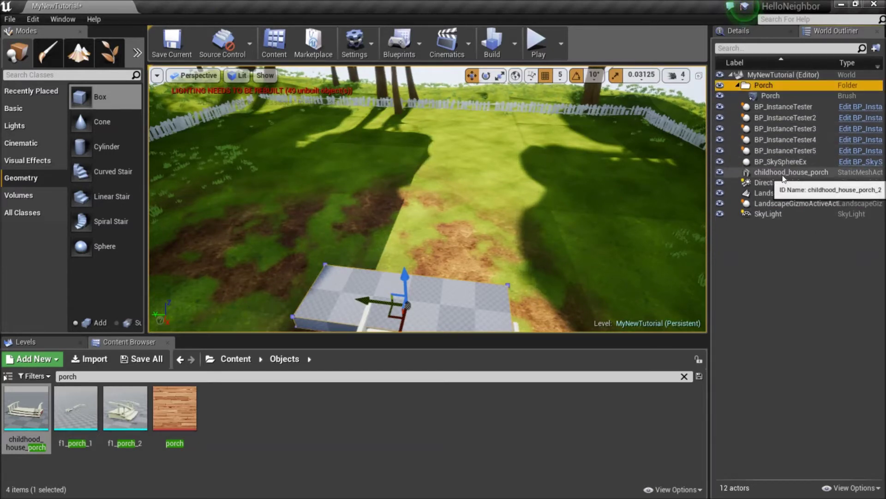
{"action": "left_click_drag", "start_coordinate": [782, 176], "coordinate": [758, 85]}
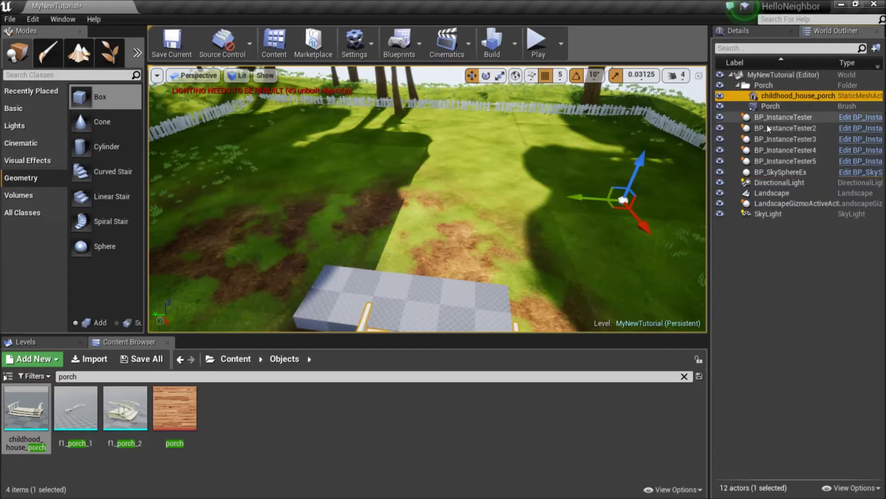
- Move the Porch folder into a new parent folder named House and collapse the Porch folder
{"action": "right_click", "coordinate": [764, 87]}
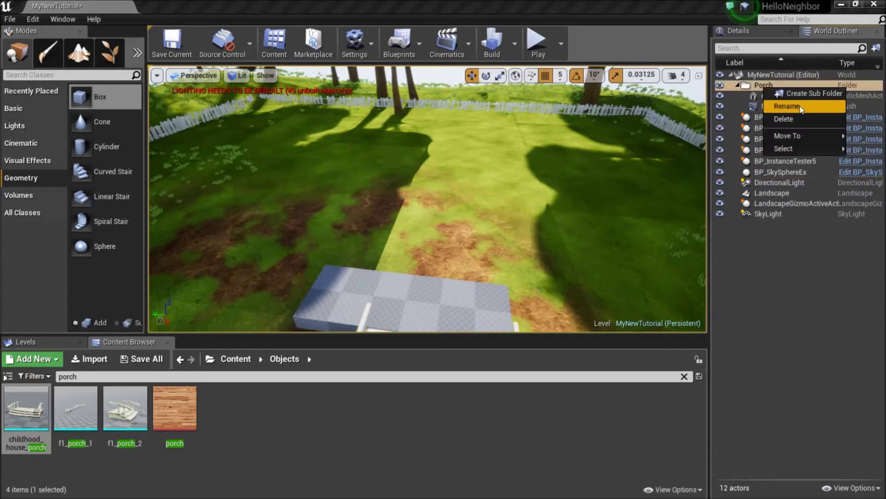
{"action": "mouse_move", "coordinate": [810, 135]}
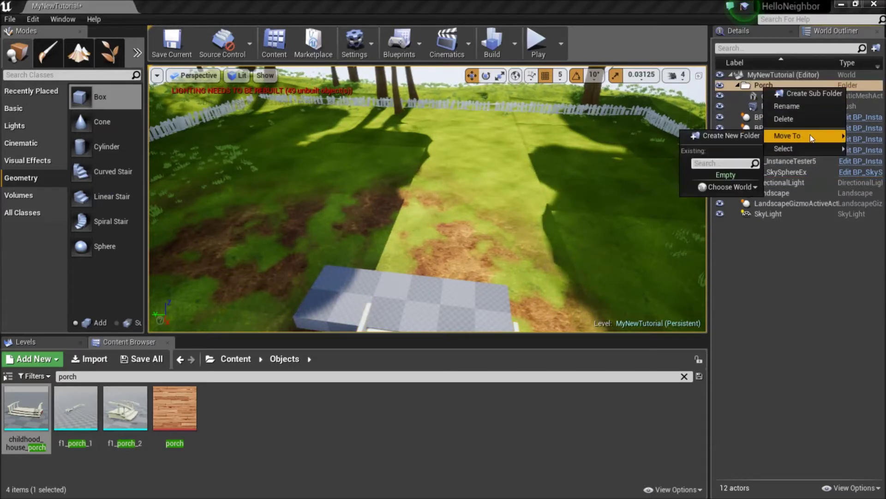
{"action": "left_click", "coordinate": [738, 134]}
{"action": "type", "text": "House"}
{"action": "key", "text": "Return"}
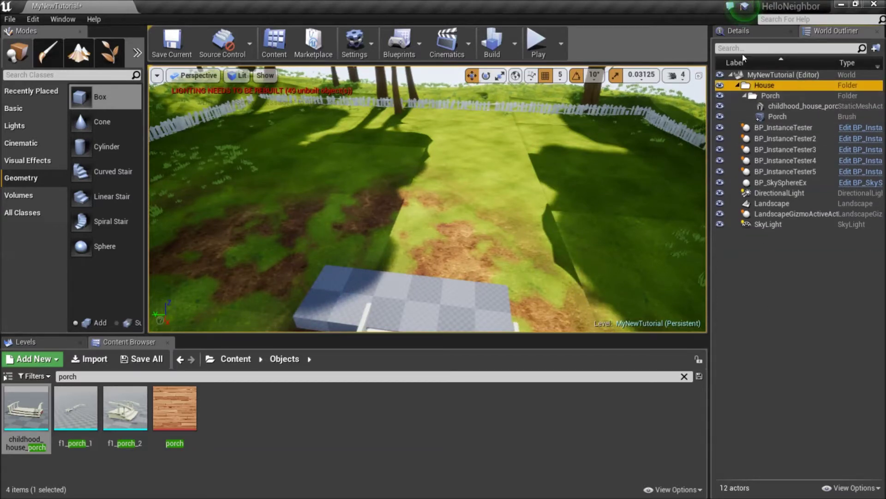
{"action": "left_click", "coordinate": [744, 96]}
- Place another box brush behind the porch platform at about X 405, Y -175, Z 200 and show its details
{"action": "right_click_drag", "start_coordinate": [427, 258], "coordinate": [300, 251]}
{"action": "right_click_drag", "start_coordinate": [434, 305], "coordinate": [342, 308]}
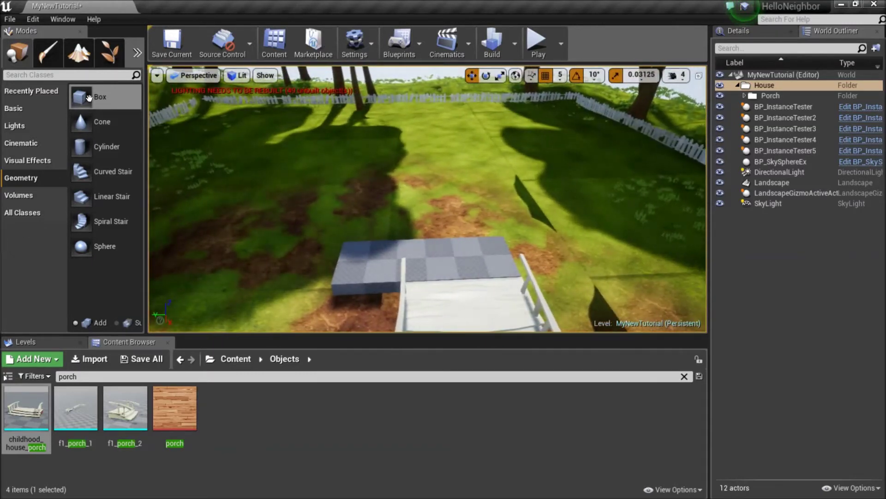
{"action": "mouse_move", "coordinate": [79, 96]}
{"action": "left_mouse_down"}
{"action": "mouse_move", "coordinate": [442, 215]}
{"action": "mouse_move", "coordinate": [432, 217]}
{"action": "left_mouse_up"}
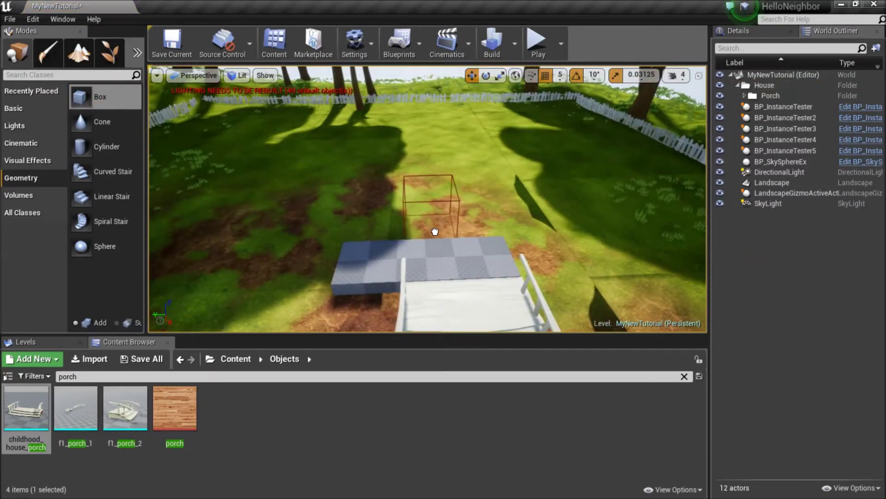
{"action": "left_click", "coordinate": [778, 32]}
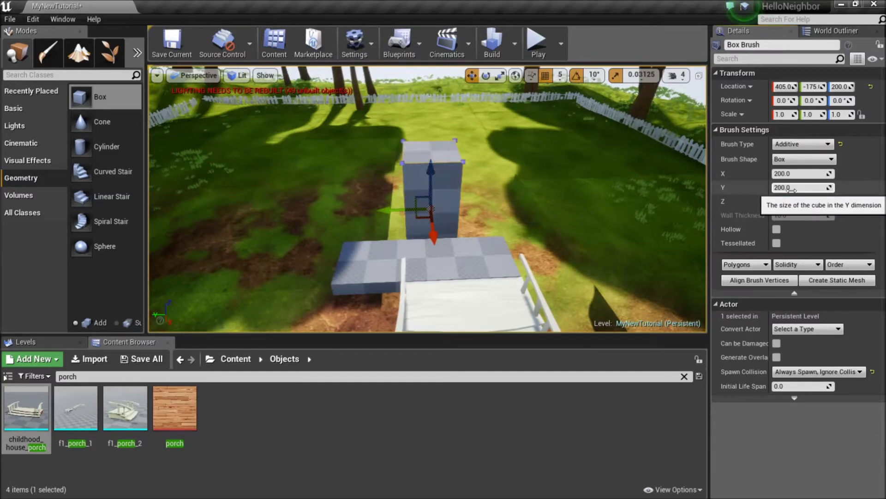
- Set the new box brush's Z size to 500 and raise the brush to Z 350
{"action": "left_click", "coordinate": [790, 187]}
{"action": "key", "text": "Tab"}
{"action": "right_click_drag", "start_coordinate": [468, 225], "coordinate": [467, 198]}
{"action": "scroll", "coordinate": [452, 259], "scroll_direction": "up", "scroll_amount": 3}
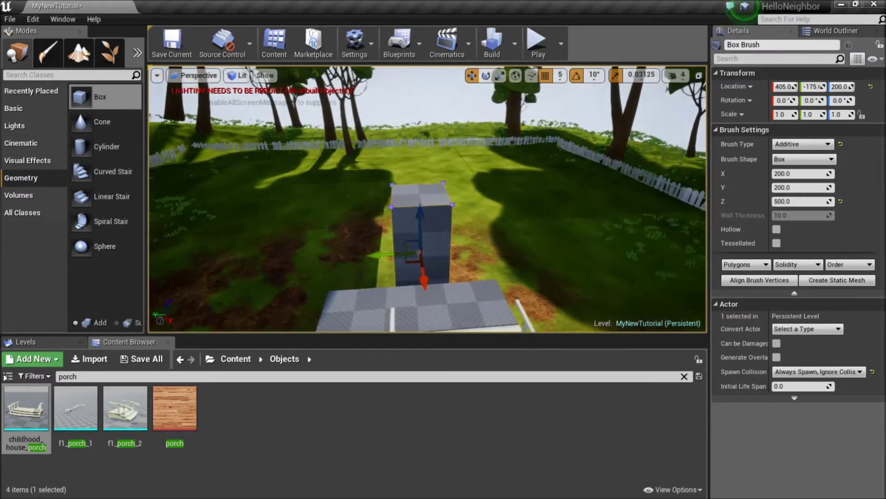
{"action": "mouse_move", "coordinate": [436, 234]}
{"action": "left_mouse_down"}
{"action": "mouse_move", "coordinate": [421, 139]}
{"action": "mouse_move", "coordinate": [435, 149]}
{"action": "mouse_move", "coordinate": [431, 240]}
{"action": "mouse_move", "coordinate": [450, 225]}
{"action": "left_mouse_up"}
{"action": "mouse_move", "coordinate": [450, 225]}
{"action": "right_mouse_down"}
{"action": "mouse_move", "coordinate": [379, 235]}
{"action": "mouse_move", "coordinate": [319, 273]}
{"action": "mouse_move", "coordinate": [314, 251]}
{"action": "mouse_move", "coordinate": [430, 258]}
{"action": "right_mouse_up"}
{"action": "mouse_move", "coordinate": [419, 204]}
{"action": "right_mouse_down"}
{"action": "mouse_move", "coordinate": [415, 171]}
{"action": "mouse_move", "coordinate": [369, 178]}
{"action": "mouse_move", "coordinate": [419, 205]}
{"action": "mouse_move", "coordinate": [373, 201]}
{"action": "right_mouse_up"}
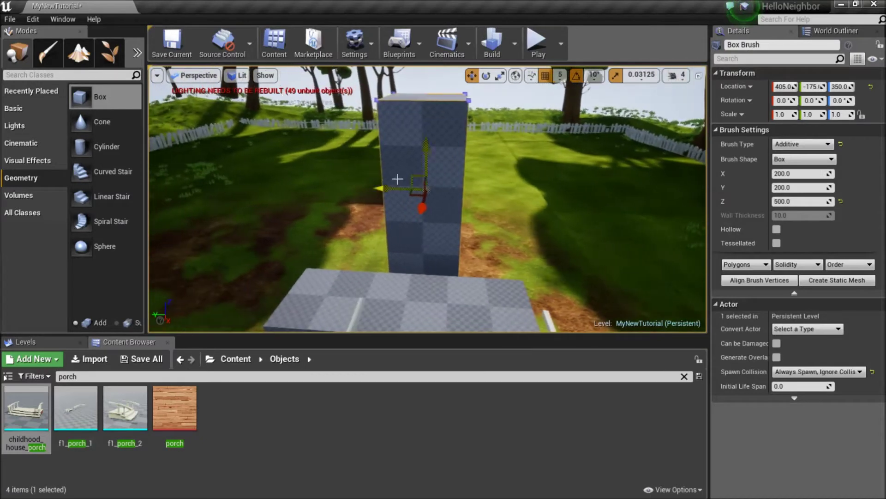
- Set the position grid snap to 50 and move the tall box brush along Y to 275
{"action": "mouse_move", "coordinate": [386, 190]}
{"action": "left_mouse_down"}
{"action": "mouse_move", "coordinate": [277, 202]}
{"action": "mouse_move", "coordinate": [295, 227]}
{"action": "left_mouse_up"}
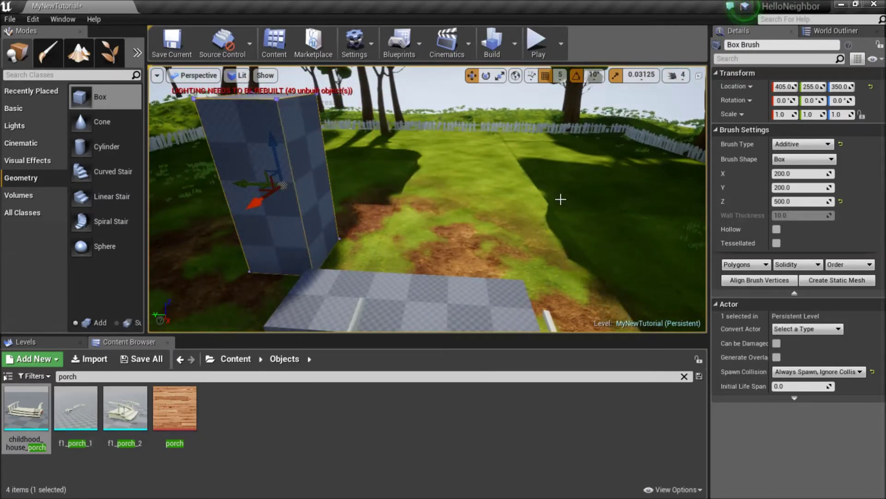
{"action": "key", "text": "ctrl+z"}
{"action": "left_click", "coordinate": [559, 76]}
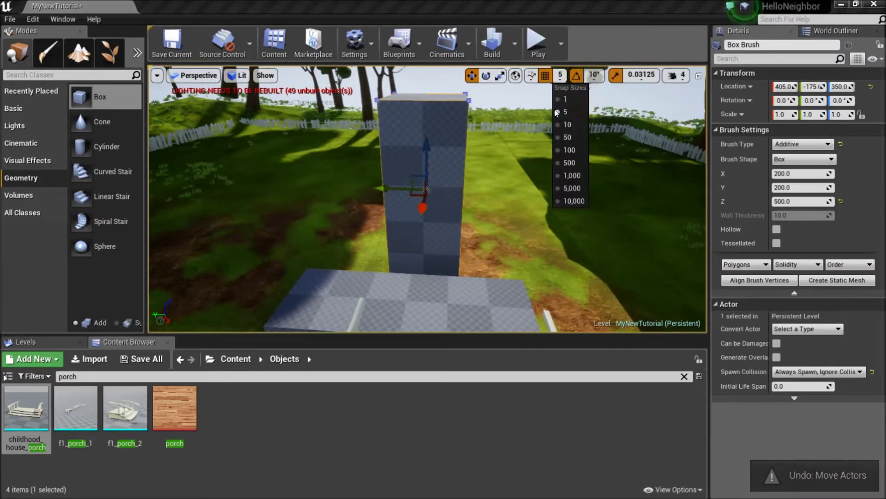
{"action": "left_click", "coordinate": [568, 137]}
{"action": "left_click_drag", "start_coordinate": [384, 187], "coordinate": [245, 203]}
{"action": "right_click_drag", "start_coordinate": [244, 203], "coordinate": [240, 234]}
{"action": "key", "text": "a"}
{"action": "mouse_move", "coordinate": [408, 143]}
{"action": "right_mouse_down"}
{"action": "mouse_move", "coordinate": [282, 227]}
{"action": "mouse_move", "coordinate": [258, 228]}
{"action": "right_mouse_up"}
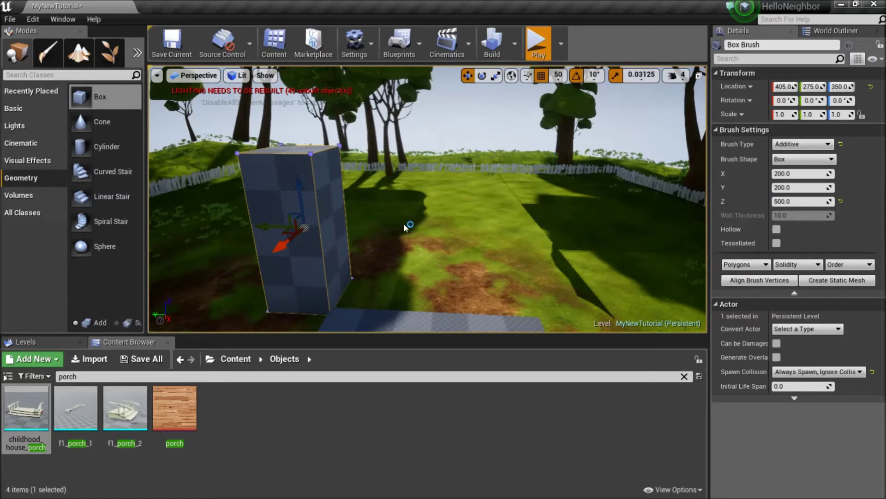
- Play-test the level and walk around the tall box brush to judge its height from the player's view
{"action": "key", "text": "alt+p"}
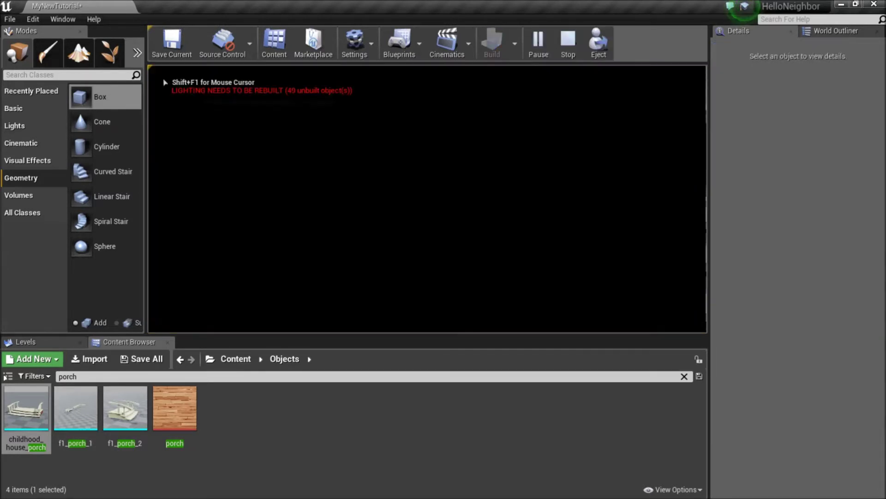
{"action": "key", "text": "w"}
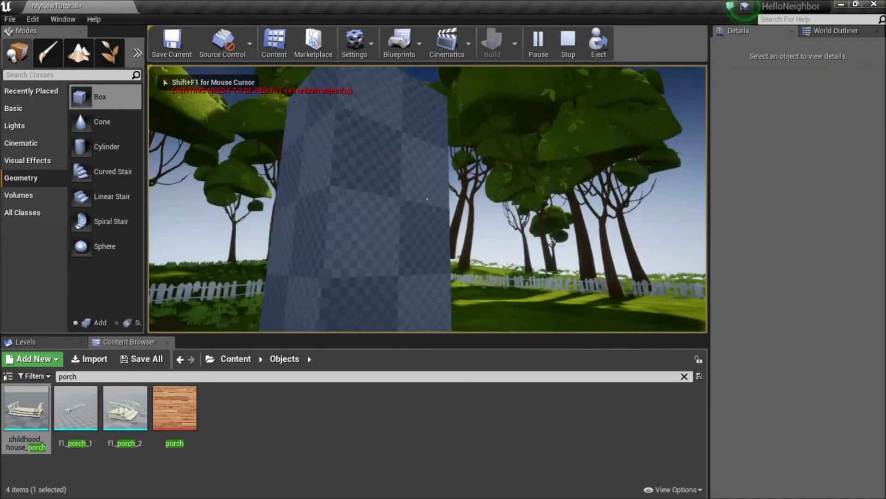
{"action": "key", "text": "w"}
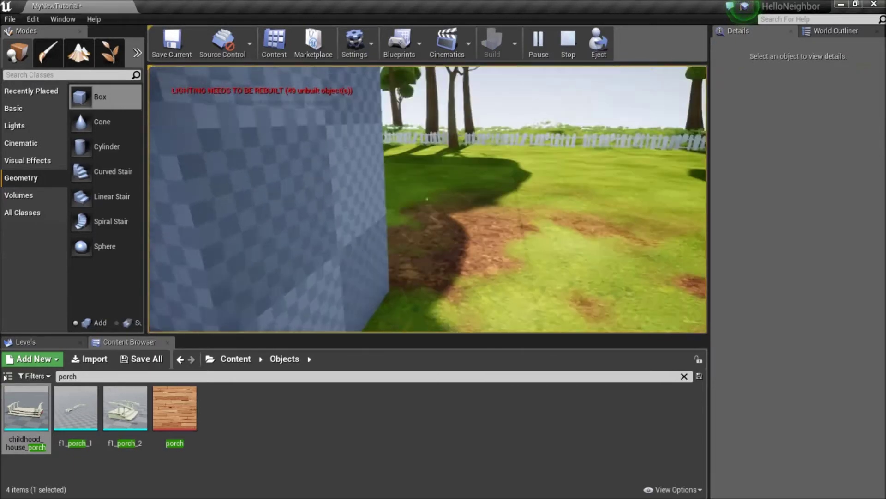
{"action": "key", "text": "w"}
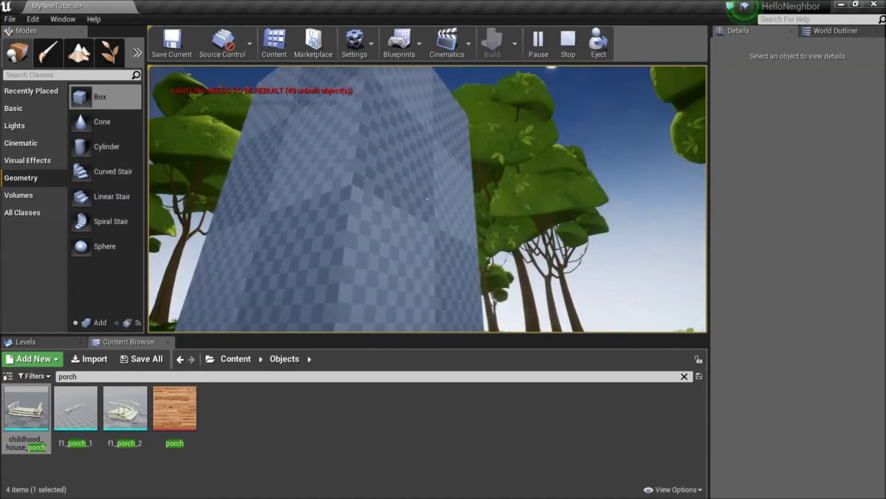
{"action": "key", "text": "w"}
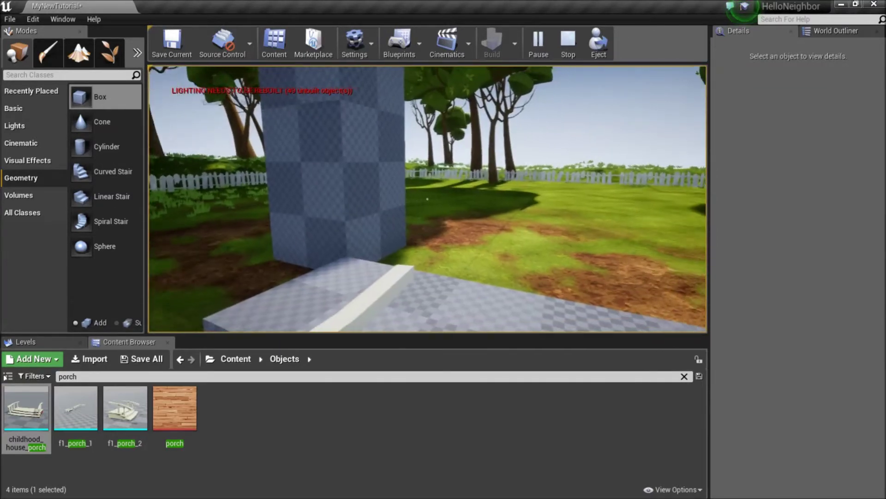
{"action": "key", "text": "Escape"}
- Set the tall box brush's Y size to 25 to make it a thin wall
{"action": "mouse_move", "coordinate": [419, 222]}
{"action": "right_mouse_down"}
{"action": "mouse_move", "coordinate": [401, 194]}
{"action": "mouse_move", "coordinate": [420, 222]}
{"action": "right_mouse_up"}
{"action": "left_click", "coordinate": [380, 217]}
{"action": "scroll", "coordinate": [785, 231], "scroll_direction": "down", "scroll_amount": 5}
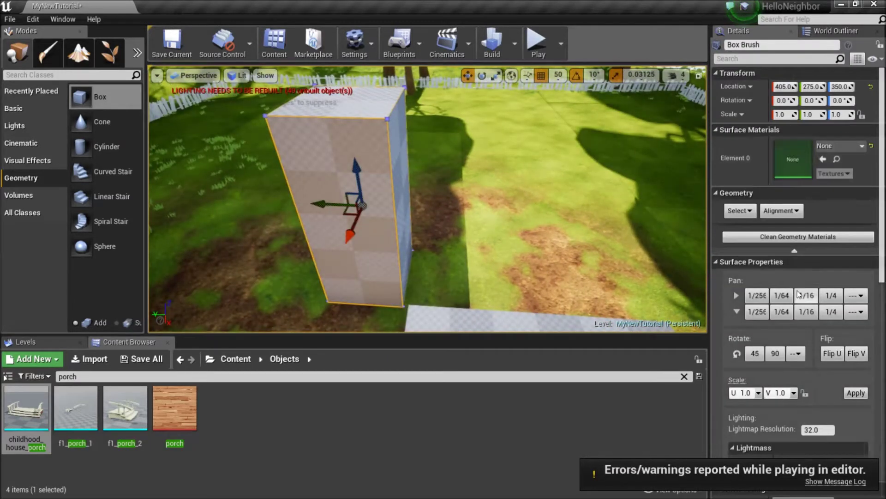
{"action": "left_click", "coordinate": [826, 381]}
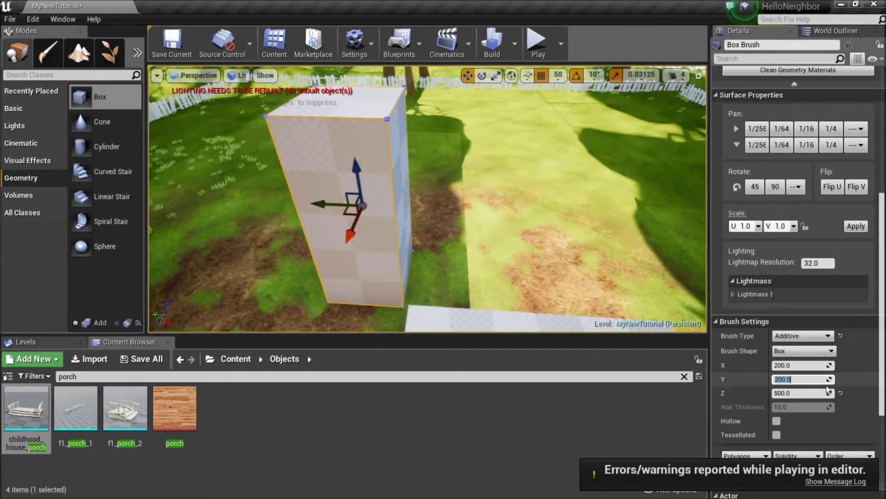
{"action": "type", "text": "25"}
{"action": "key", "text": "Return"}
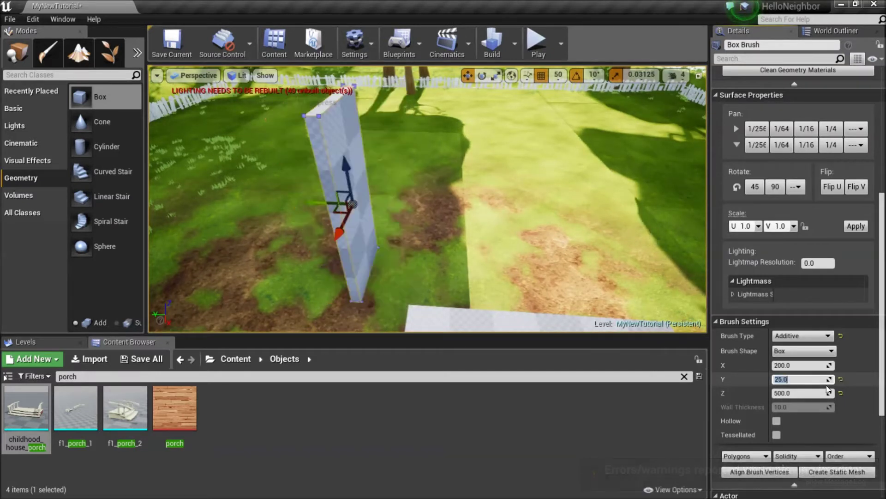
- Move the thin wall along Y so it stands behind the porch platform, just outside the line of the steps' railing
{"action": "left_click_drag", "start_coordinate": [325, 204], "coordinate": [466, 237]}
{"action": "right_click_drag", "start_coordinate": [556, 248], "coordinate": [556, 246]}
{"action": "left_click_drag", "start_coordinate": [422, 188], "coordinate": [441, 191]}
{"action": "right_click_drag", "start_coordinate": [441, 191], "coordinate": [401, 113]}
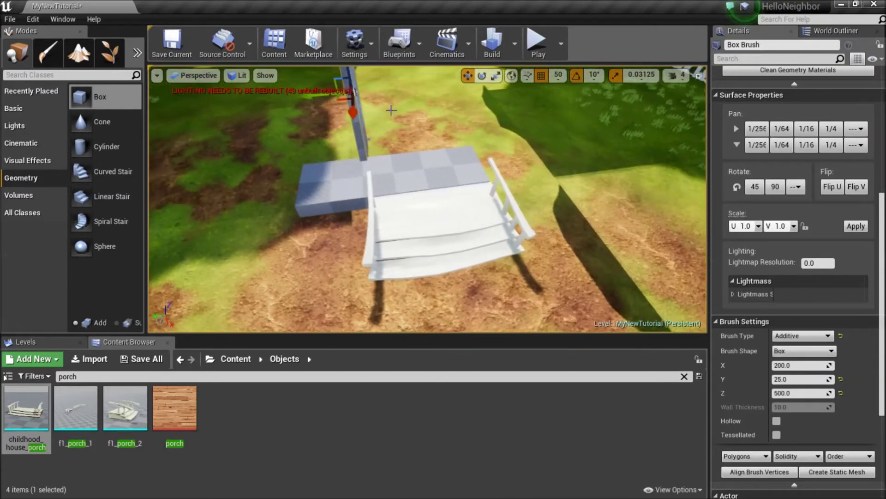
{"action": "left_click_drag", "start_coordinate": [316, 95], "coordinate": [241, 120]}
{"action": "right_click_drag", "start_coordinate": [241, 121], "coordinate": [369, 127]}
{"action": "left_click_drag", "start_coordinate": [257, 169], "coordinate": [327, 178]}
{"action": "left_click", "coordinate": [326, 167]}
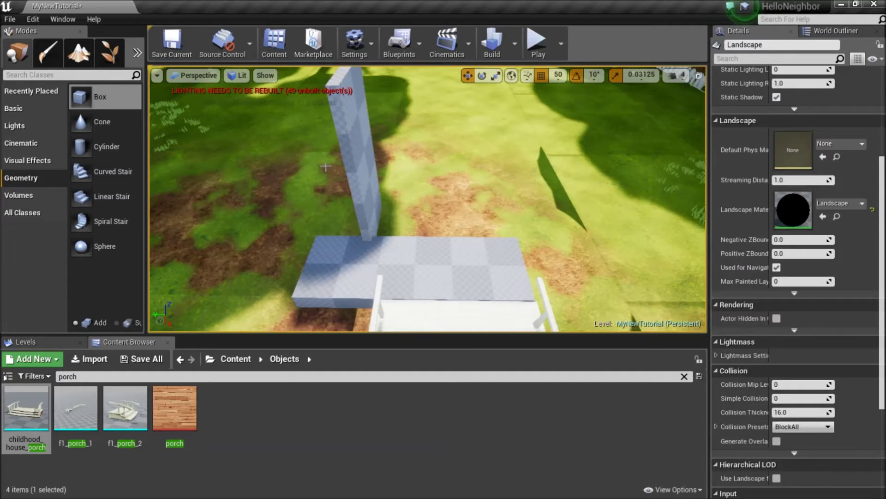
{"action": "left_click", "coordinate": [352, 166]}
{"action": "left_click_drag", "start_coordinate": [338, 165], "coordinate": [319, 162]}
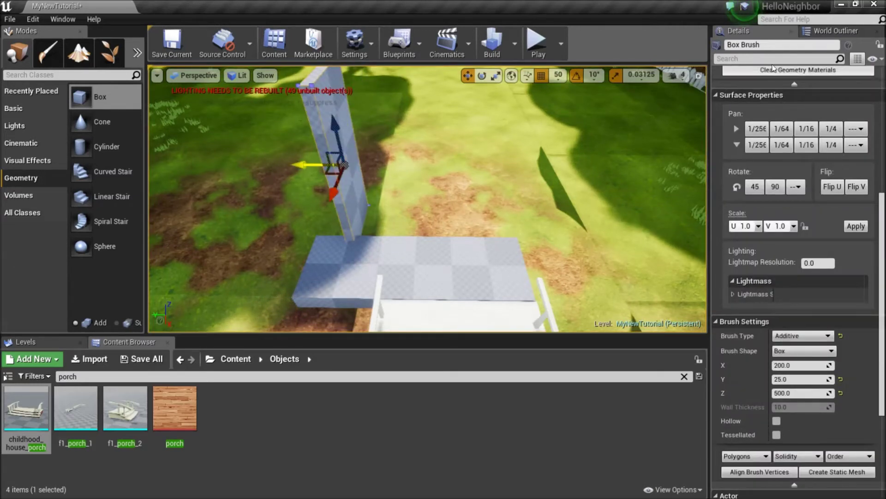
- Rename the thin wall's box brush as Hallway
{"action": "left_click", "coordinate": [816, 31]}
{"action": "right_click", "coordinate": [761, 105]}
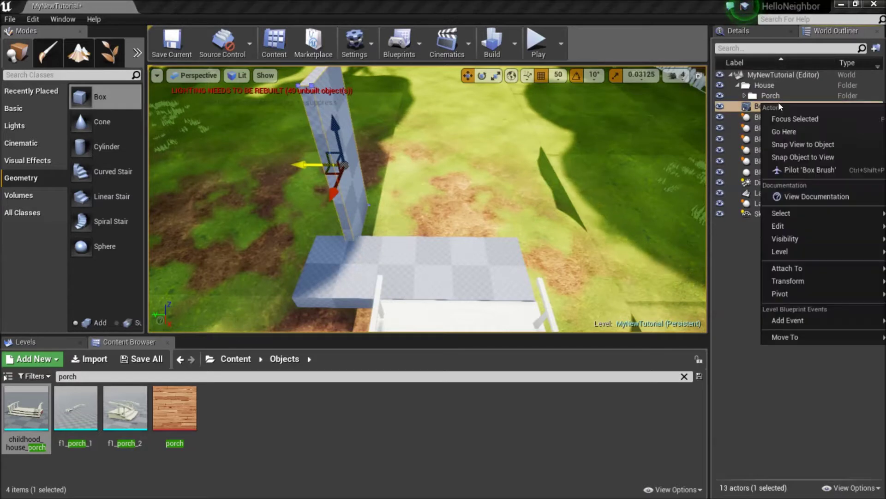
{"action": "left_click", "coordinate": [753, 106]}
{"action": "left_click", "coordinate": [747, 31]}
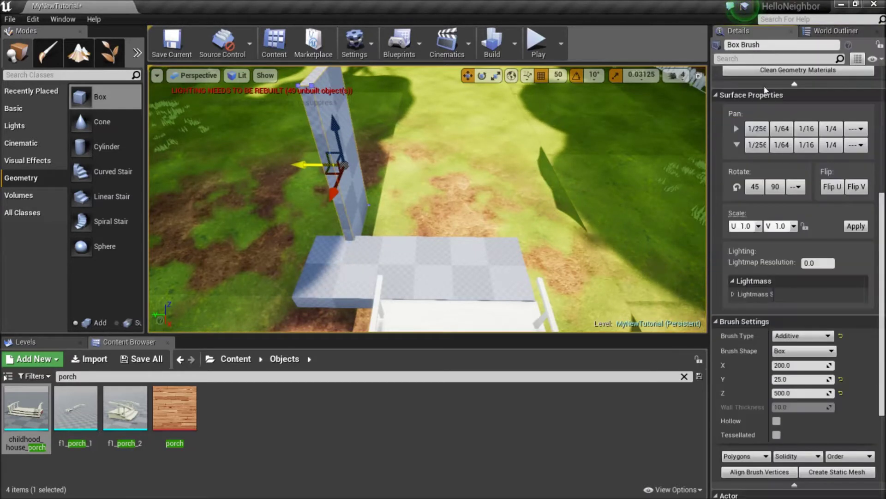
{"action": "left_click", "coordinate": [762, 44]}
{"action": "type", "text": "Hallw"}
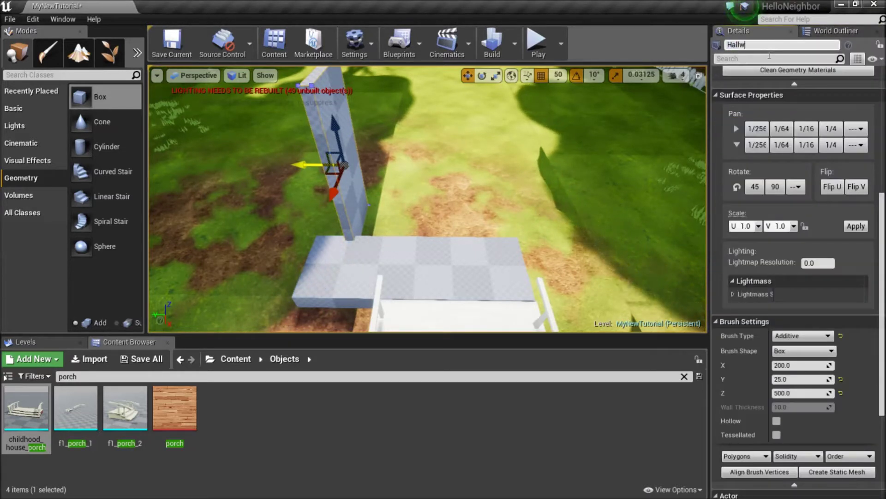
{"action": "type", "text": "ay"}
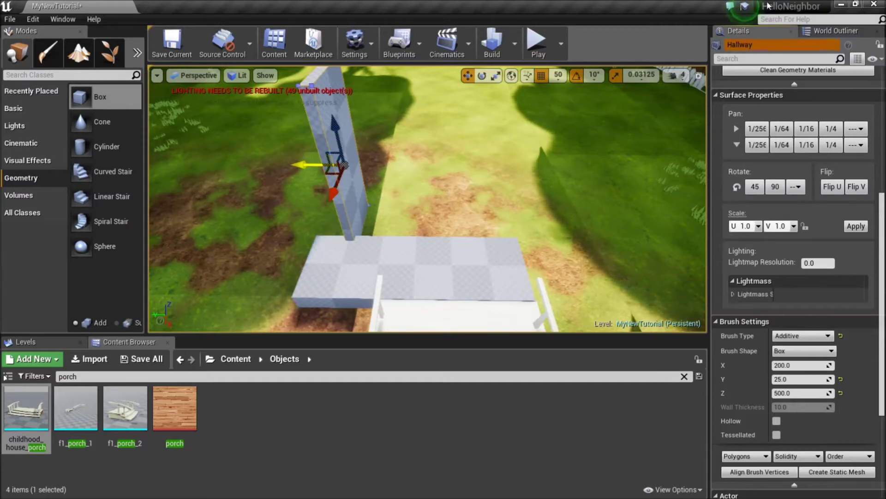
- Move the Hallway brush into a new outliner folder named hallway
{"action": "left_click", "coordinate": [850, 31]}
{"action": "right_click", "coordinate": [771, 183]}
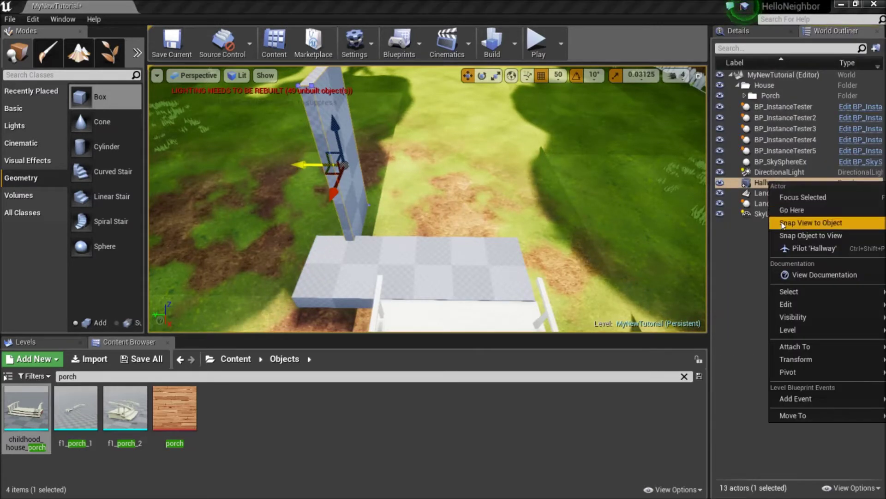
{"action": "mouse_move", "coordinate": [835, 375]}
{"action": "mouse_move", "coordinate": [829, 411]}
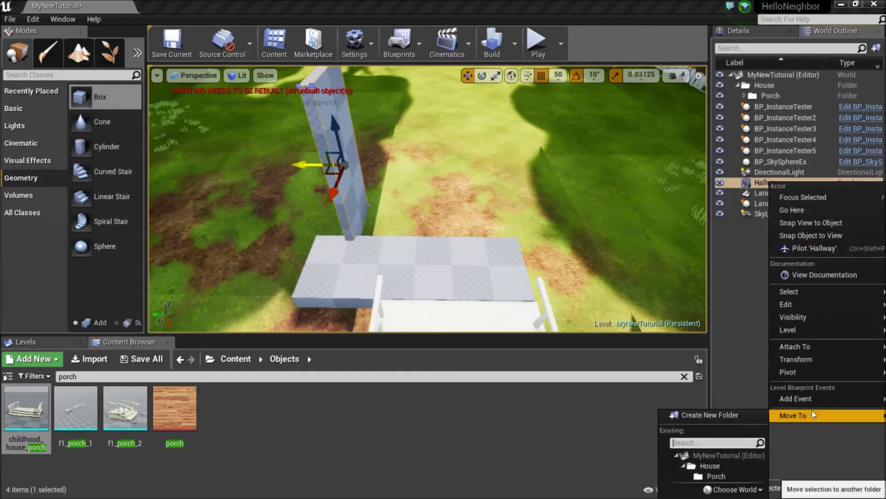
{"action": "left_click", "coordinate": [735, 415]}
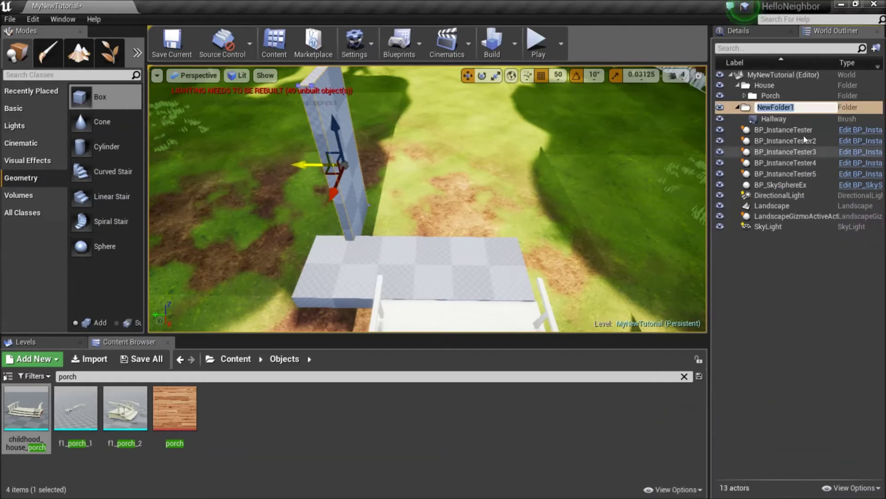
{"action": "type", "text": "hallway"}
{"action": "key", "text": "Return"}
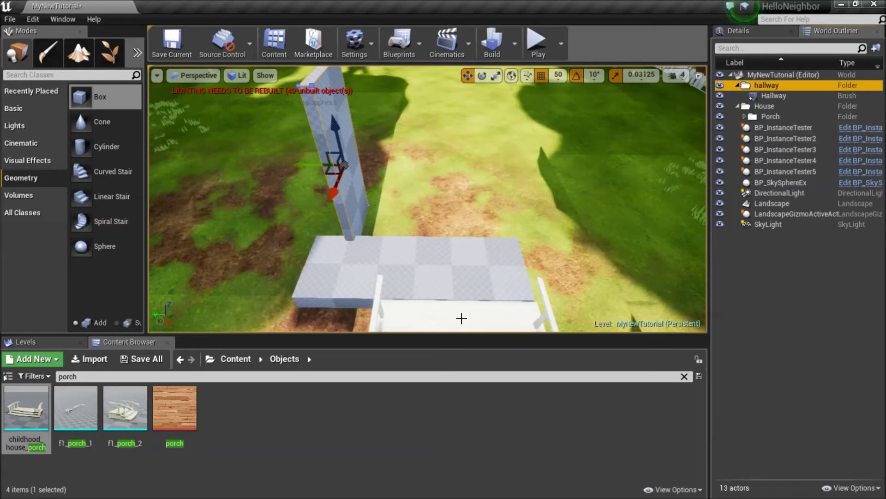
- Duplicate the Hallway wall along Y to the opposite end of the porch platform
{"action": "right_click_drag", "start_coordinate": [303, 167], "coordinate": [302, 155]}
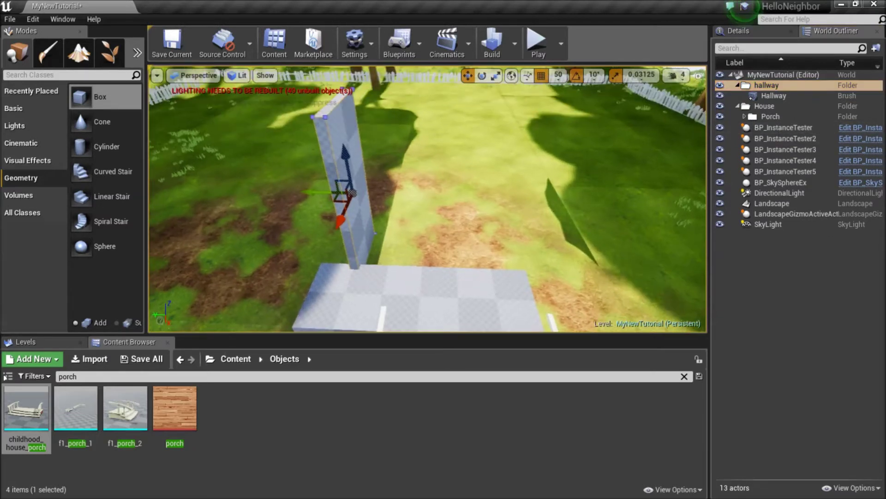
{"action": "left_click_drag", "start_coordinate": [329, 190], "coordinate": [476, 202], "text": "alt"}
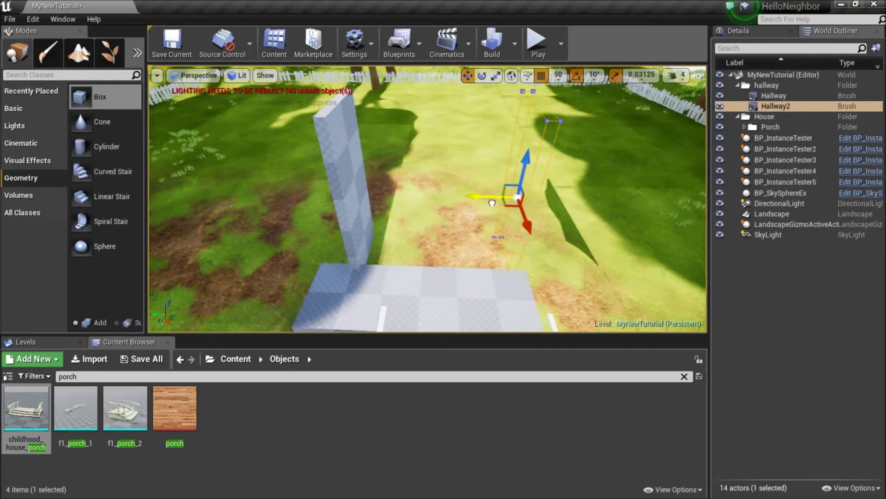
{"action": "right_click_drag", "start_coordinate": [499, 202], "coordinate": [536, 203]}
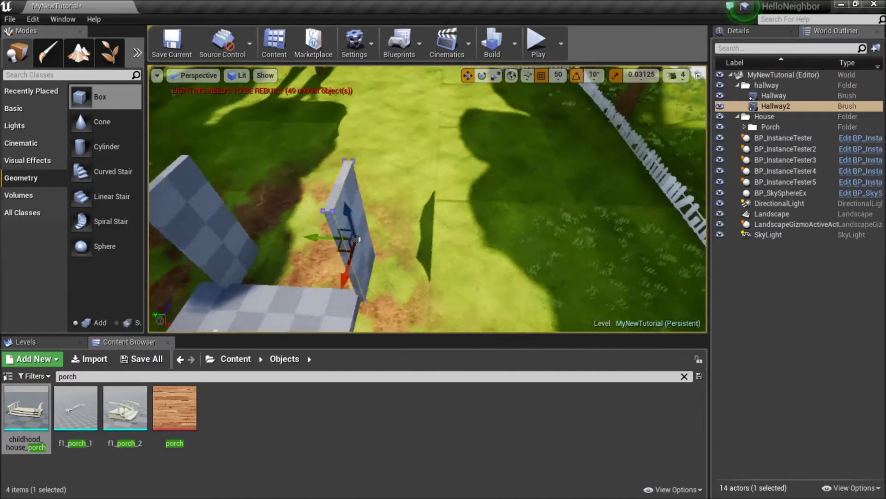
- Play-test the level, walking up the steps and between the two hallway walls to check their spacing
{"action": "left_click", "coordinate": [539, 46]}
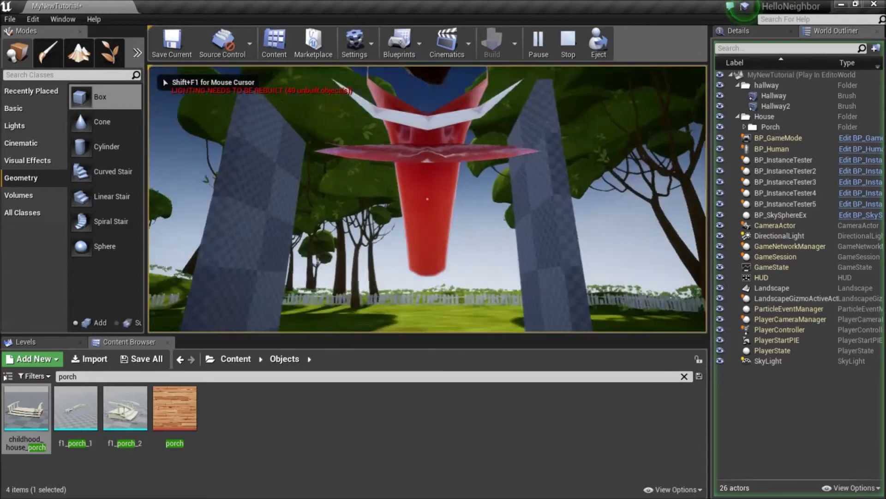
{"action": "key", "text": "w"}
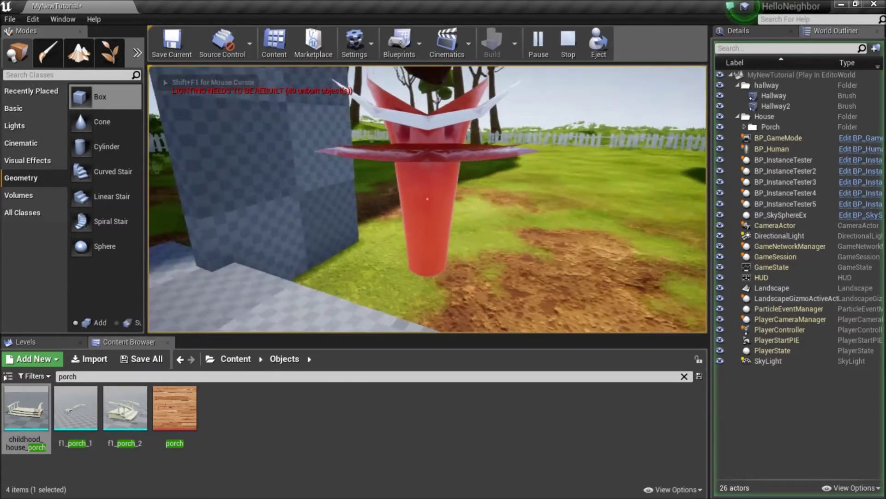
{"action": "key", "text": "s"}
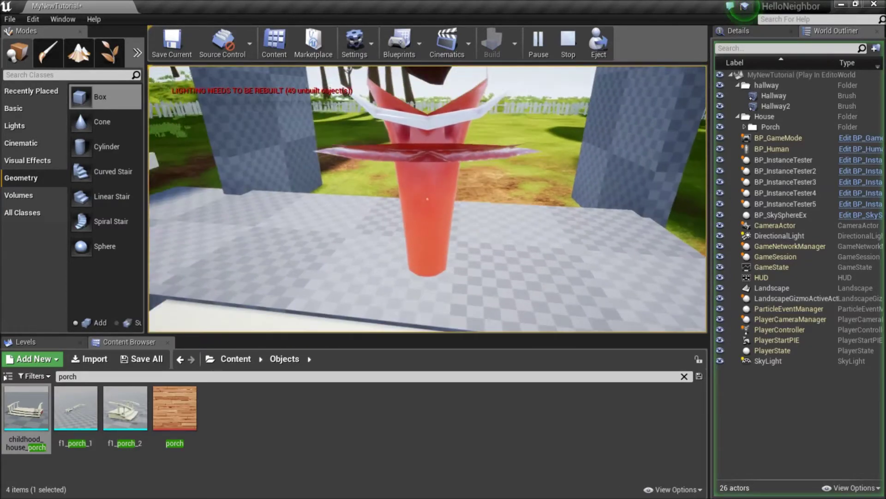
{"action": "key", "text": "w"}
{"action": "key", "text": "s"}
{"action": "key", "text": "w"}
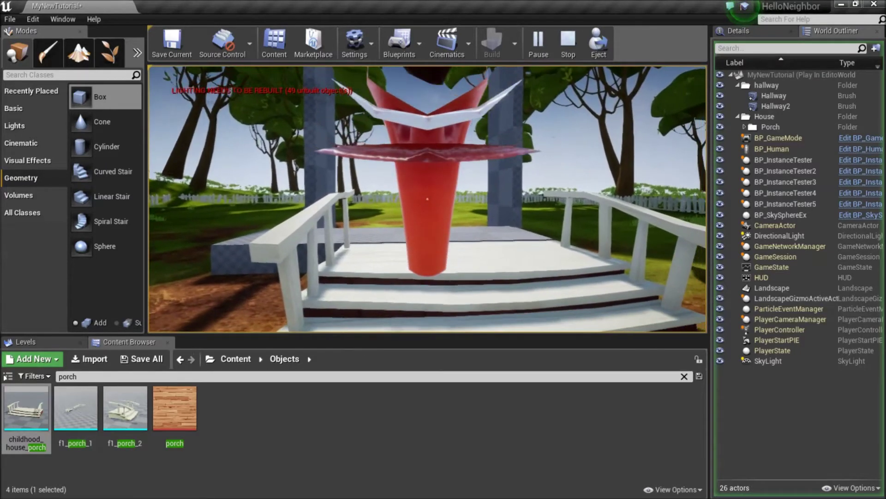
{"action": "key", "text": "Escape"}
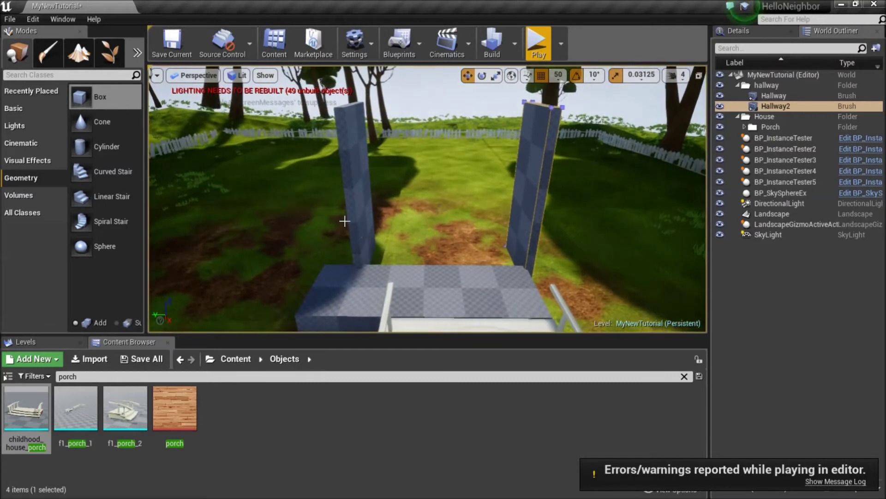
- Move the hallway folder with both wall brushes into the House folder
{"action": "left_click", "coordinate": [354, 207]}
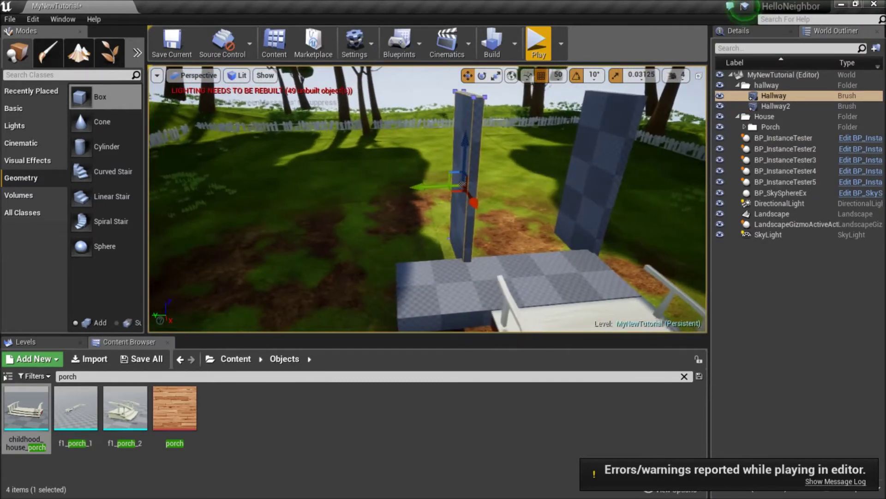
{"action": "left_click", "coordinate": [766, 85]}
{"action": "left_click_drag", "start_coordinate": [766, 85], "coordinate": [753, 117]}
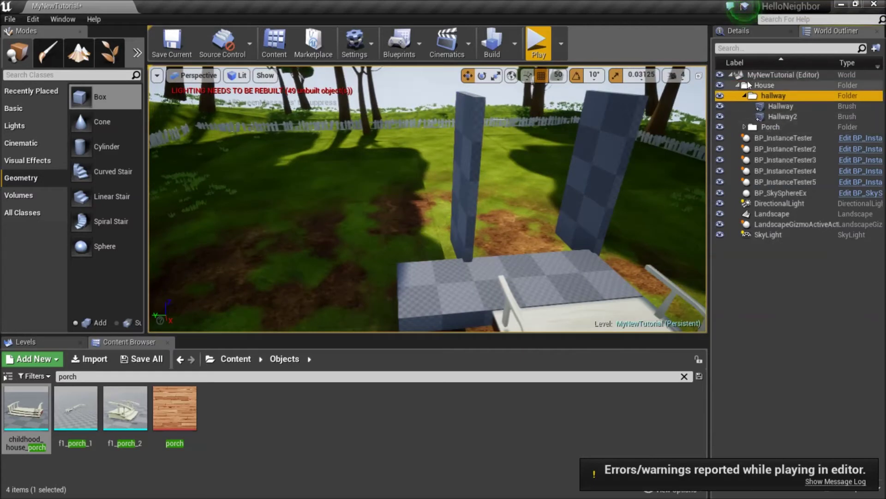
- Play-test the level, walking over the porch and back and forth between the two hallway walls to judge their spacing
{"action": "right_click_drag", "start_coordinate": [554, 184], "coordinate": [530, 191]}
{"action": "left_click", "coordinate": [539, 41]}
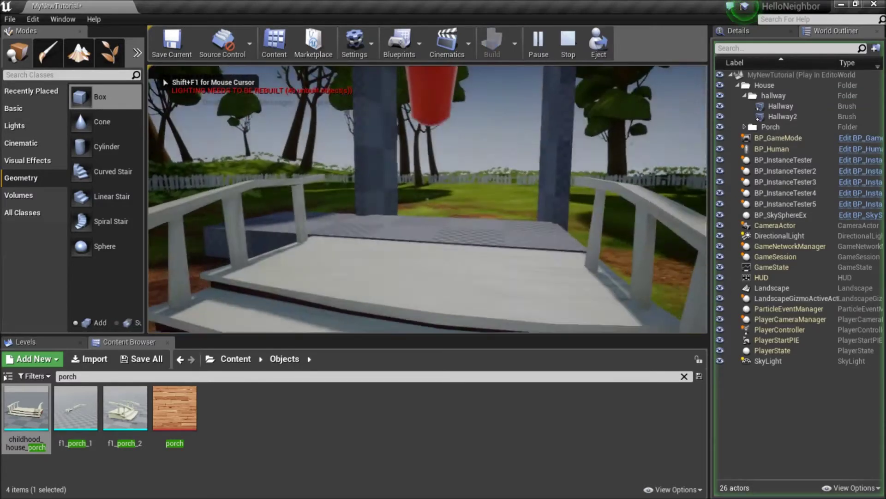
{"action": "key", "text": "w"}
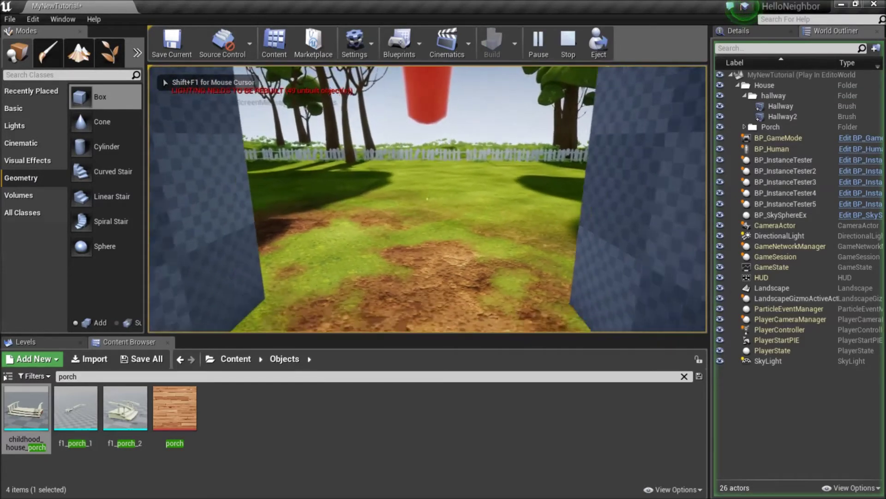
{"action": "key", "text": "s"}
{"action": "key", "text": "w"}
{"action": "key", "text": "s"}
{"action": "key", "text": "d"}
{"action": "key", "text": "a"}
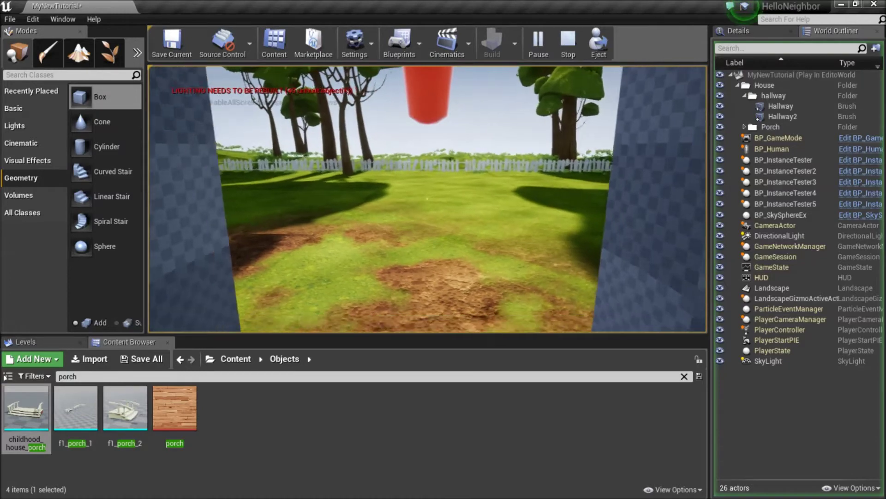
{"action": "key", "text": "s"}
{"action": "key", "text": "Escape"}
- Duplicate both hallway wall brushes together along X, placing the copies end to end with the originals away from the porch
{"action": "right_click_drag", "start_coordinate": [380, 257], "coordinate": [291, 296]}
{"action": "key", "text": "s"}
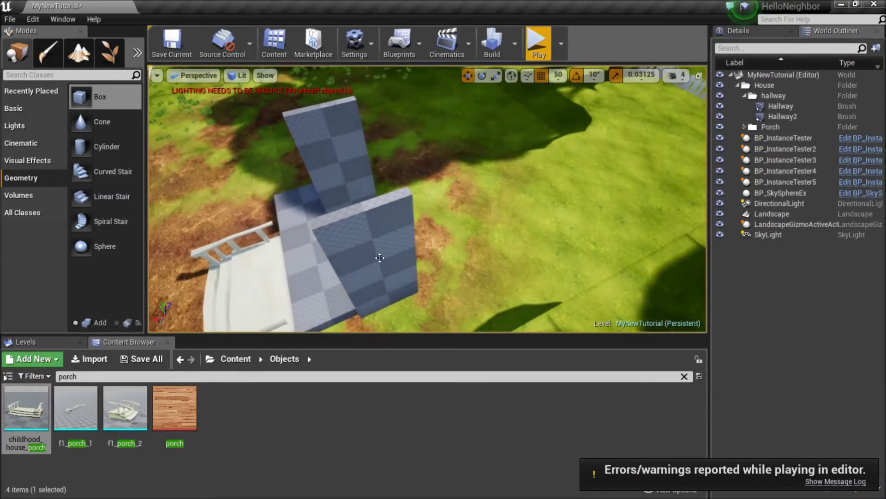
{"action": "left_click", "coordinate": [380, 257]}
{"action": "left_click", "coordinate": [344, 145], "text": "ctrl"}
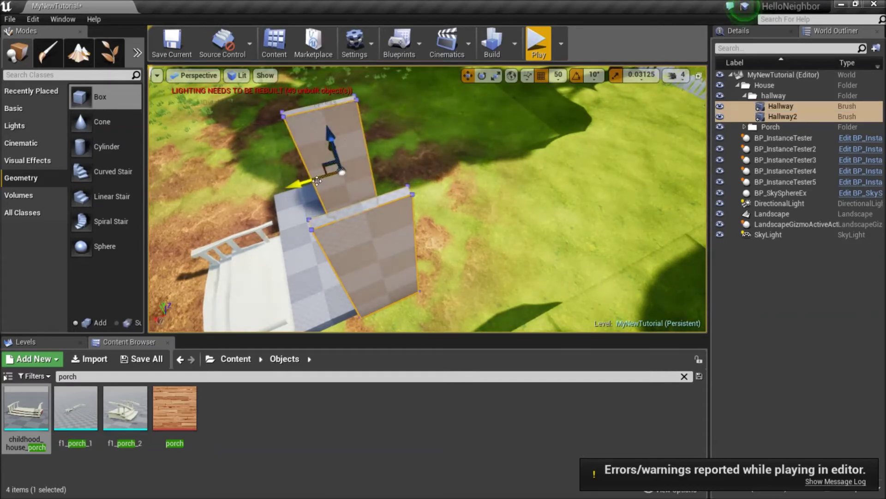
{"action": "left_click_drag", "start_coordinate": [320, 180], "coordinate": [446, 238], "text": "alt"}
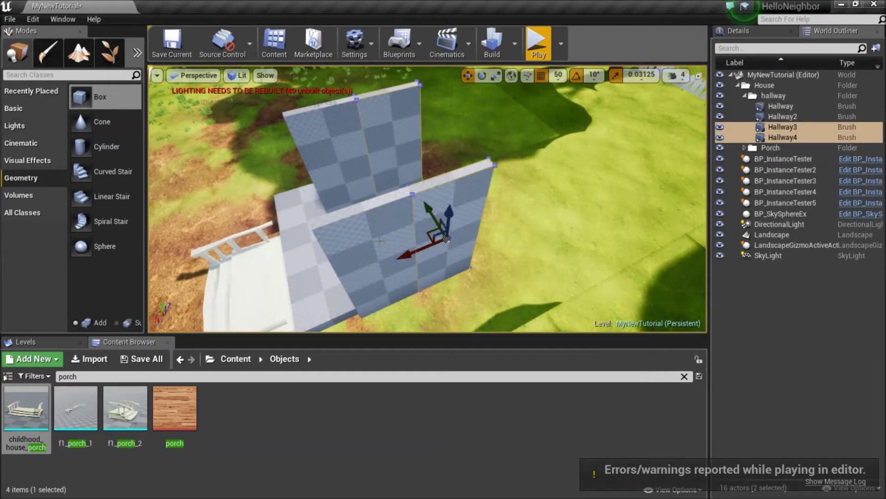
- Select all four hallway wall brushes and duplicate them along X to double the length of both walls
{"action": "left_click", "coordinate": [351, 235], "text": "ctrl"}
{"action": "left_click", "coordinate": [358, 175], "text": "ctrl"}
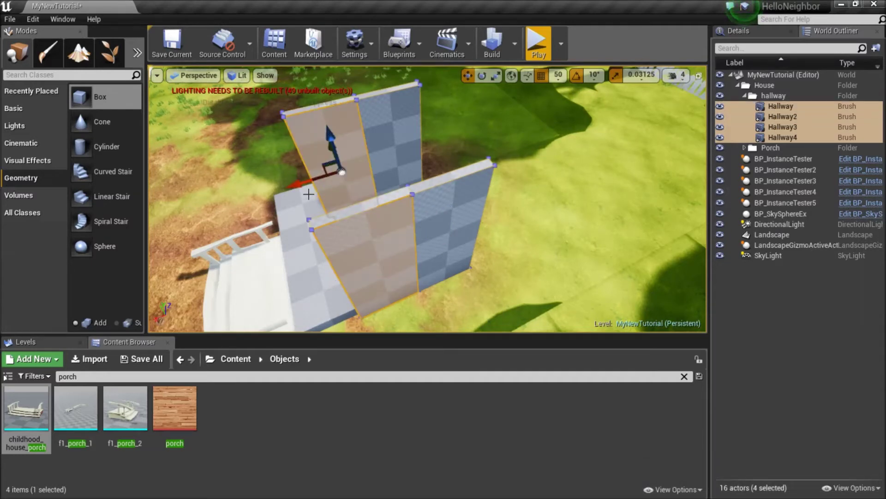
{"action": "left_click_drag", "start_coordinate": [308, 184], "coordinate": [322, 183], "text": "alt"}
{"action": "left_click_drag", "start_coordinate": [436, 159], "coordinate": [480, 145], "text": "alt"}
{"action": "right_click_drag", "start_coordinate": [418, 236], "coordinate": [439, 210]}
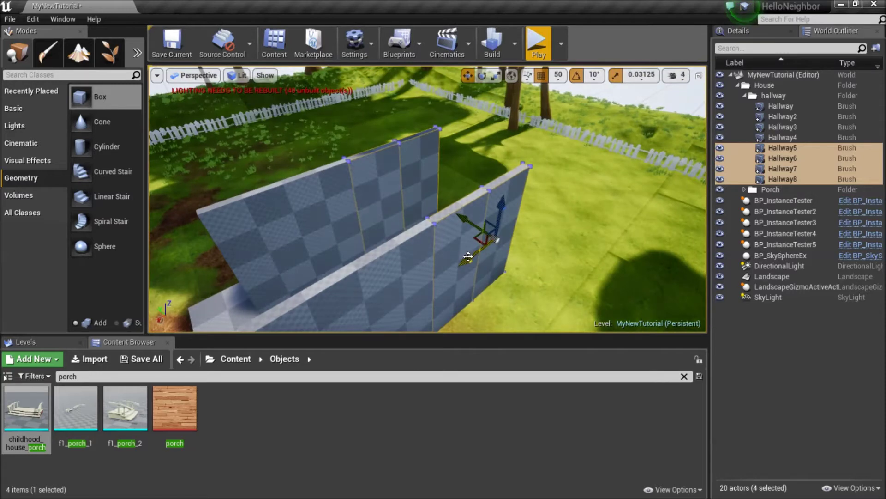
- Duplicate the last four wall brushes two more times along X, extending both hallway walls towards the back fence
{"action": "mouse_move", "coordinate": [475, 256]}
{"action": "left_mouse_down", "text": "alt"}
{"action": "mouse_move", "coordinate": [563, 200]}
{"action": "mouse_move", "coordinate": [537, 204]}
{"action": "left_mouse_up", "text": "alt"}
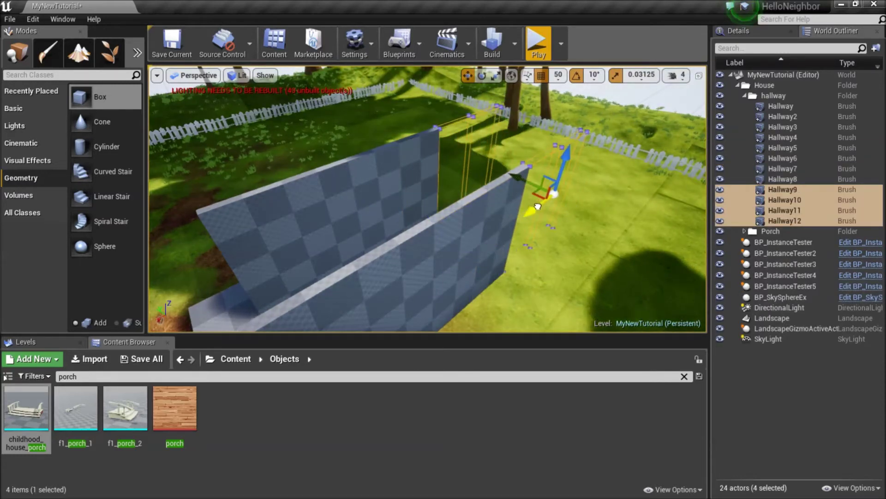
{"action": "right_click_drag", "start_coordinate": [536, 204], "coordinate": [494, 208]}
{"action": "right_click_drag", "start_coordinate": [367, 291], "coordinate": [410, 291]}
{"action": "left_click_drag", "start_coordinate": [416, 236], "coordinate": [512, 203], "text": "alt"}
{"action": "right_click_drag", "start_coordinate": [511, 203], "coordinate": [450, 206]}
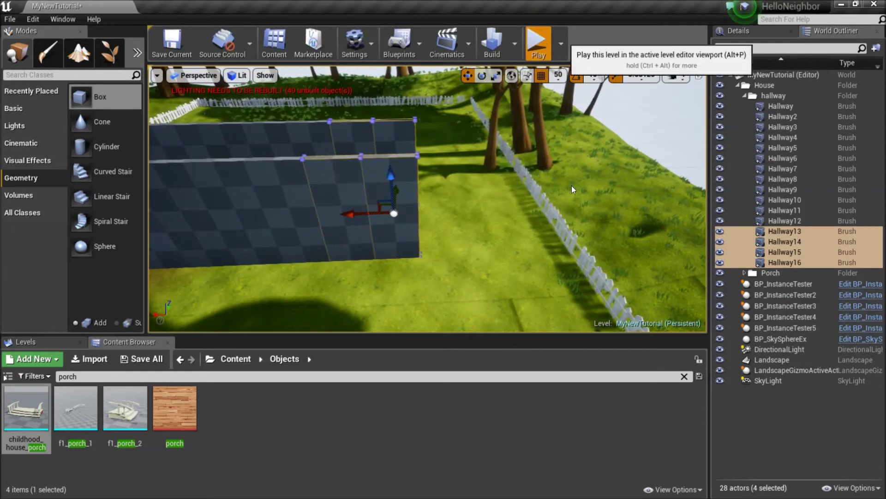
- Play-test the level, walking around and through the extended hallway to judge its length and distance from the fence
{"action": "left_click", "coordinate": [542, 40]}
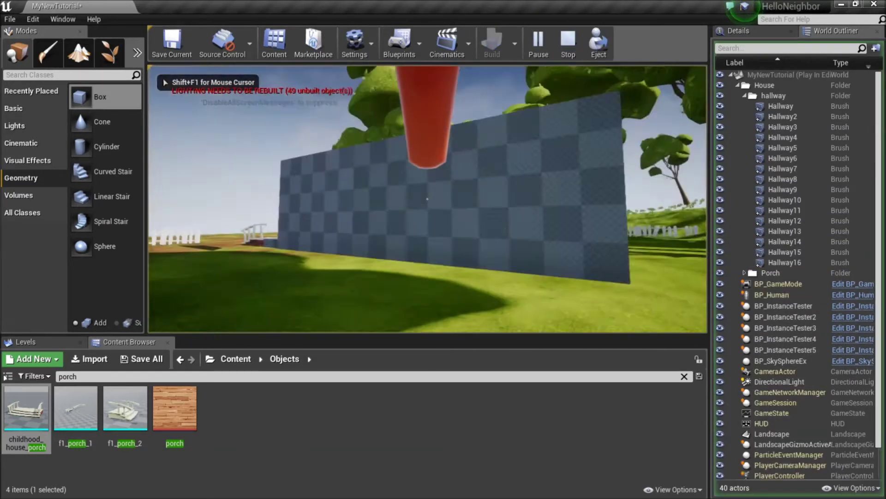
{"action": "key", "text": "w"}
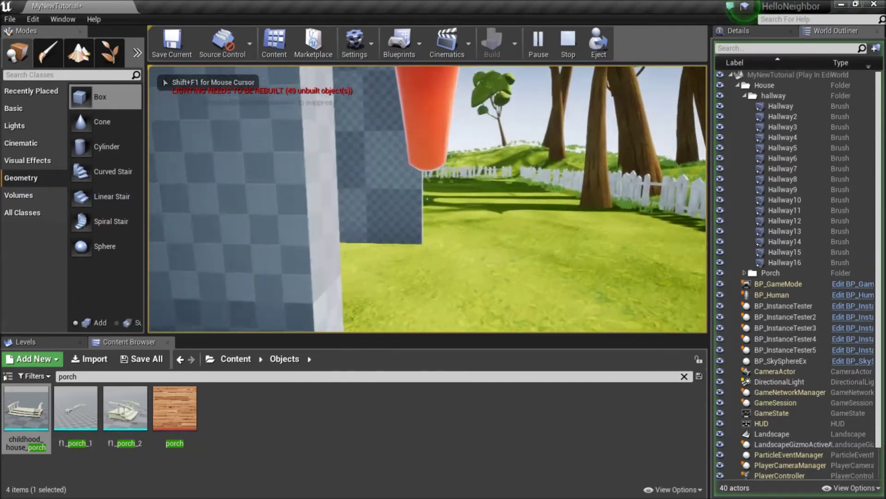
{"action": "key", "text": "w"}
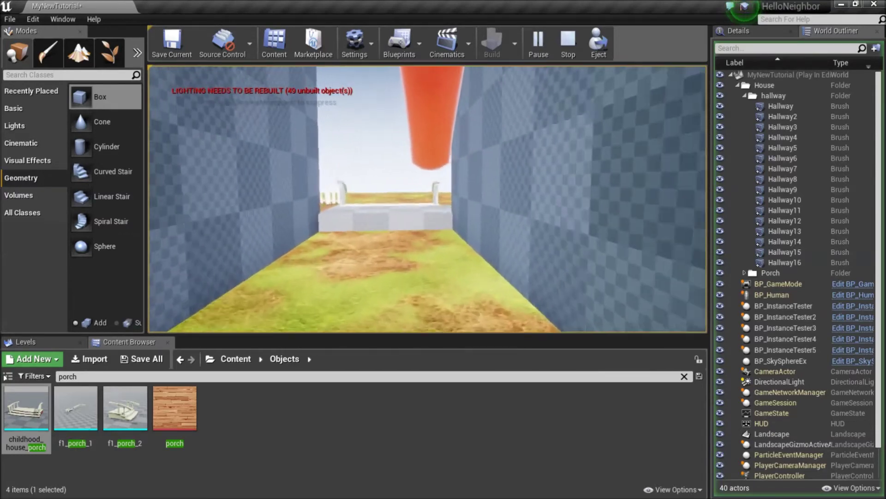
{"action": "key", "text": "w"}
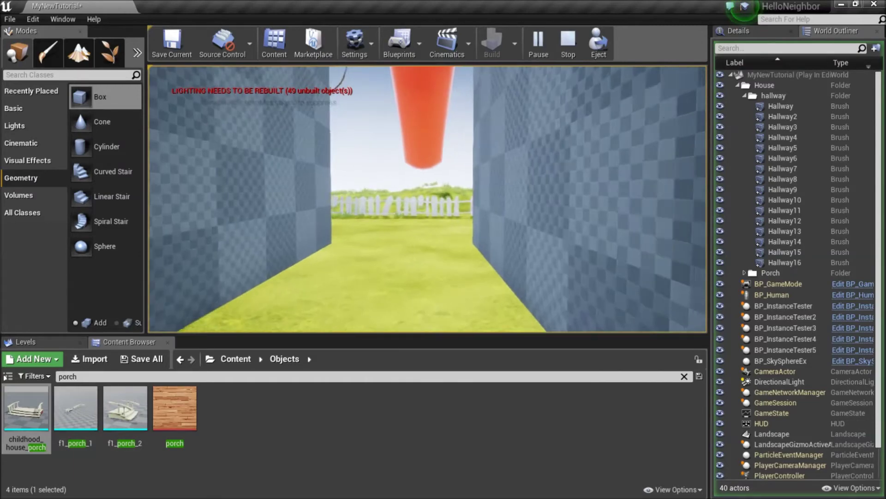
{"action": "key", "text": "w"}
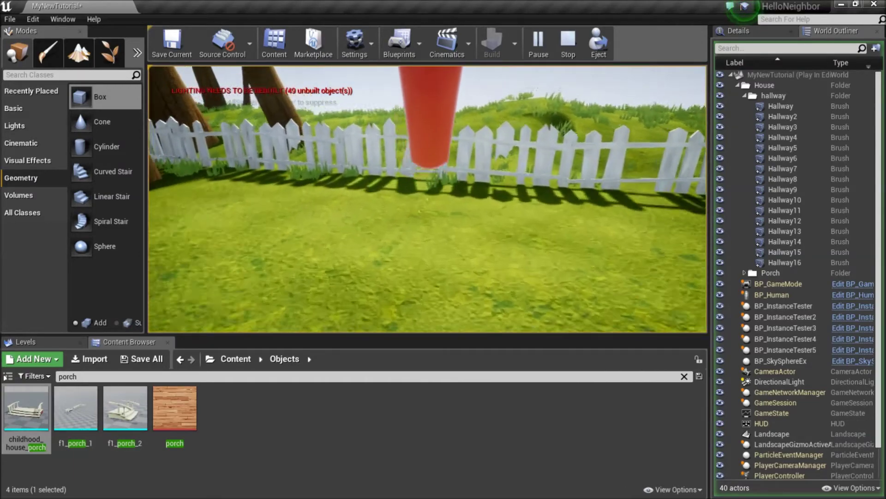
{"action": "key", "text": "w"}
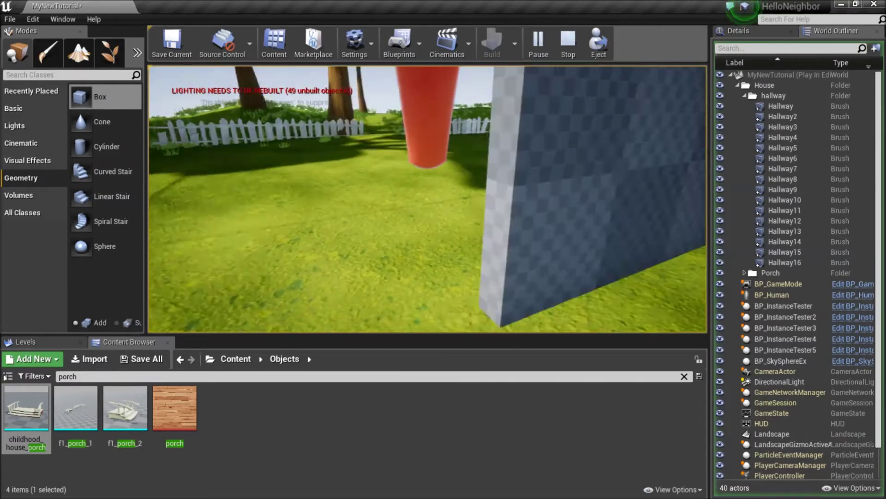
{"action": "key", "text": "s"}
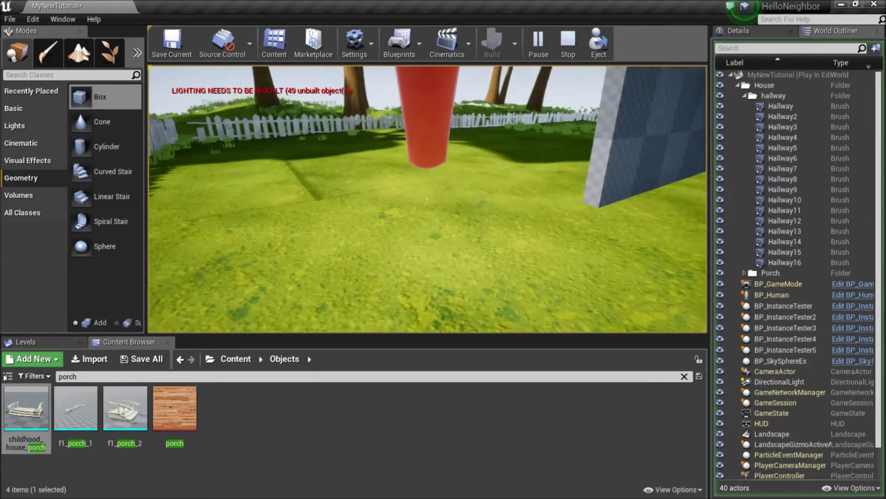
{"action": "key", "text": "Escape"}
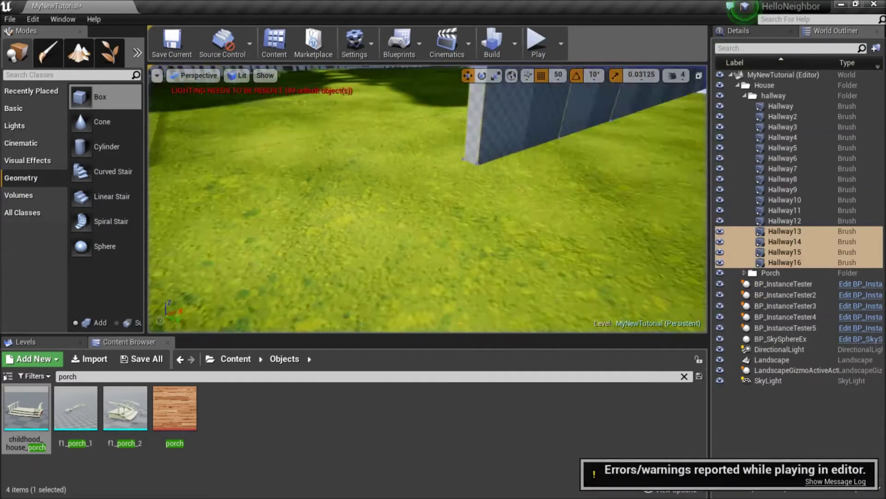
- Delete the end wall brush on each side of the hallway, at the end farthest from the porch
{"action": "right_click_drag", "start_coordinate": [415, 187], "coordinate": [416, 199]}
{"action": "left_click", "coordinate": [416, 189]}
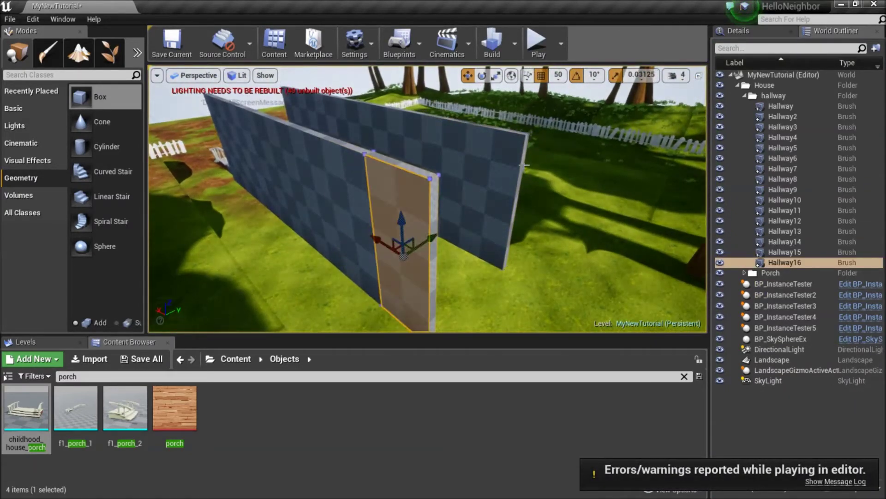
{"action": "left_click", "coordinate": [502, 169], "text": "ctrl"}
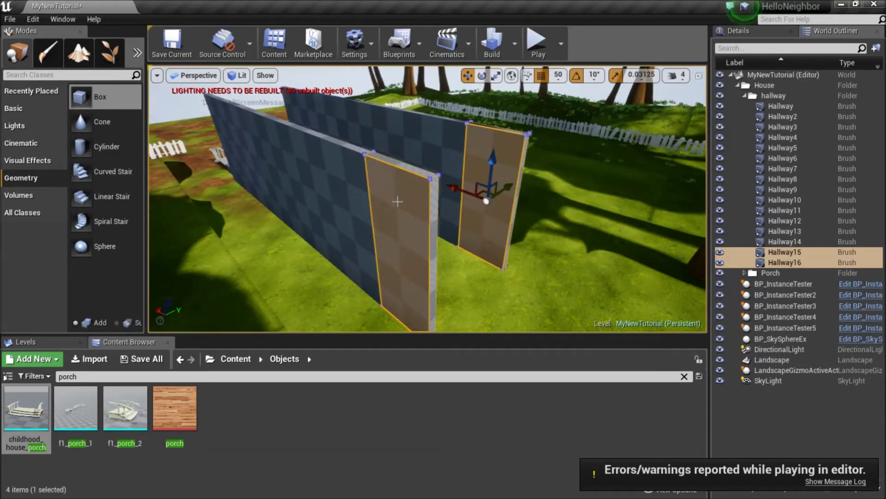
{"action": "key", "text": "f"}
{"action": "mouse_move", "coordinate": [320, 163]}
{"action": "right_mouse_down"}
{"action": "mouse_move", "coordinate": [296, 161]}
{"action": "mouse_move", "coordinate": [323, 160]}
{"action": "right_mouse_up"}
{"action": "left_click", "coordinate": [390, 244]}
{"action": "left_click", "coordinate": [396, 143]}
{"action": "left_click", "coordinate": [395, 245], "text": "ctrl"}
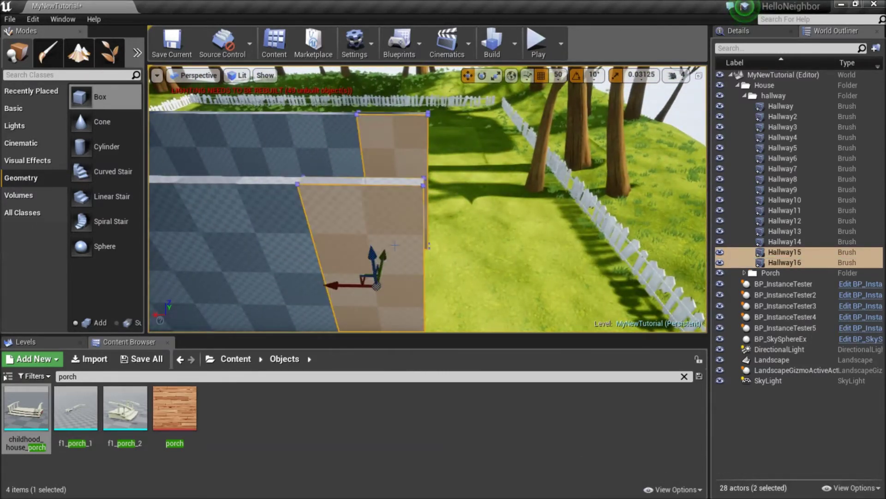
{"action": "key", "text": "Delete"}
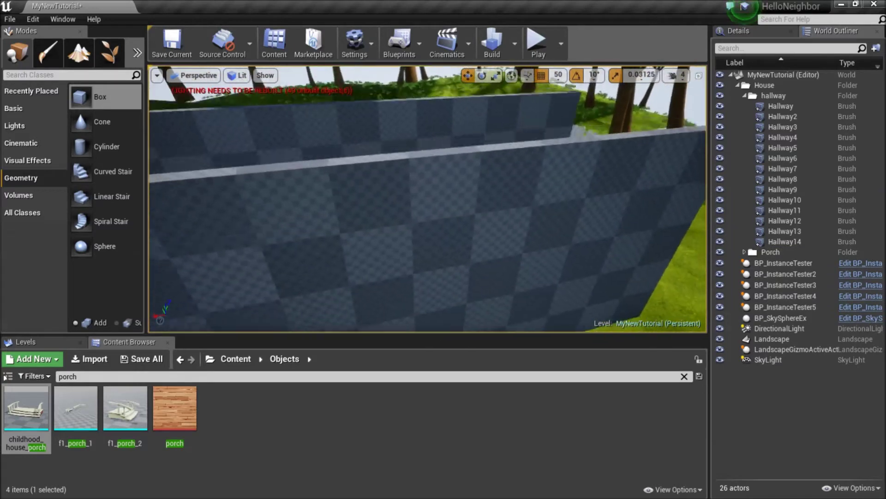
- Duplicate the Hallway5 wall brush along Y, placing the copy just outside the hallway
{"action": "mouse_move", "coordinate": [395, 208]}
{"action": "right_mouse_down"}
{"action": "mouse_move", "coordinate": [476, 240]}
{"action": "mouse_move", "coordinate": [448, 249]}
{"action": "mouse_move", "coordinate": [397, 208]}
{"action": "right_mouse_up"}
{"action": "right_click_drag", "start_coordinate": [360, 149], "coordinate": [443, 159]}
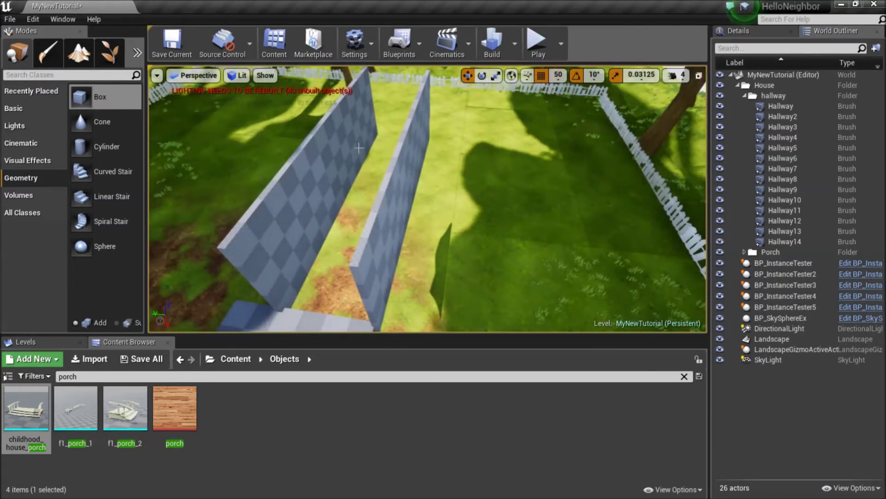
{"action": "left_click", "coordinate": [317, 174]}
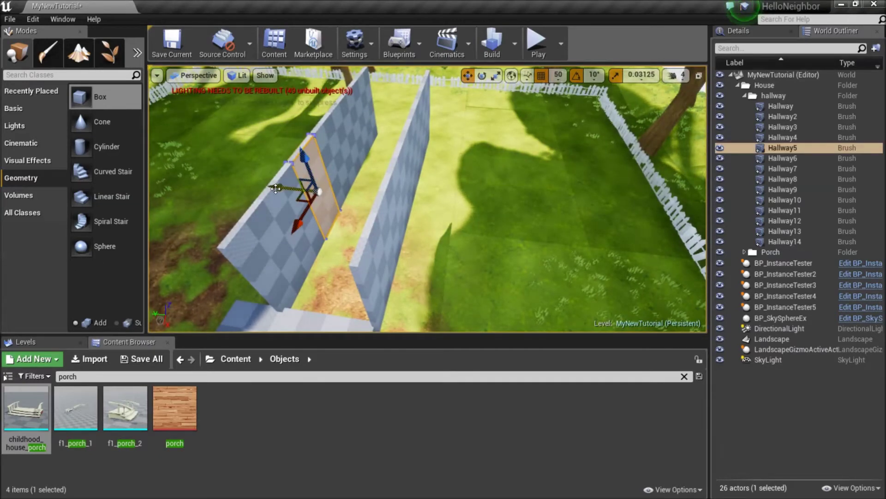
{"action": "left_click_drag", "start_coordinate": [272, 188], "coordinate": [253, 188], "text": "alt"}
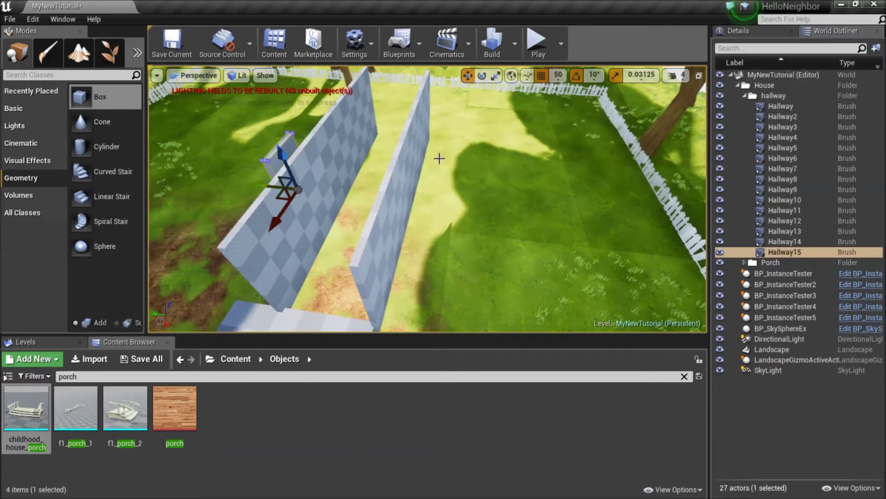
- Rename the duplicated wall brush outside the hallway as kitchen
{"action": "left_click", "coordinate": [763, 31]}
{"action": "left_click", "coordinate": [770, 45]}
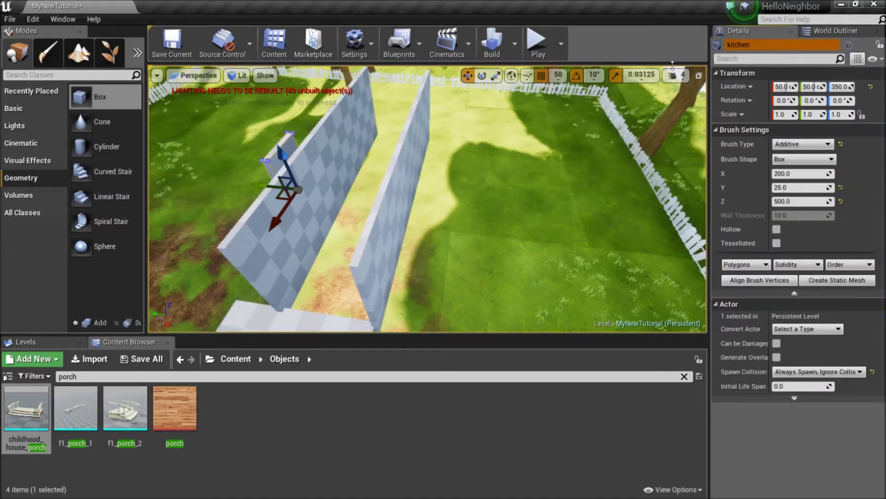
{"action": "key", "text": "Return"}
{"action": "left_click", "coordinate": [828, 31]}
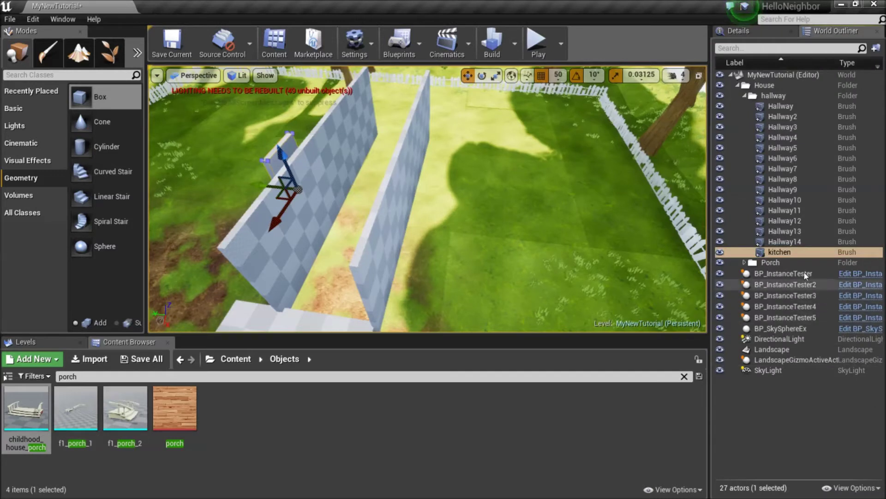
- Move the kitchen brush into a new outliner folder named Kitchen and place that folder directly inside the House folder
{"action": "right_click", "coordinate": [787, 251]}
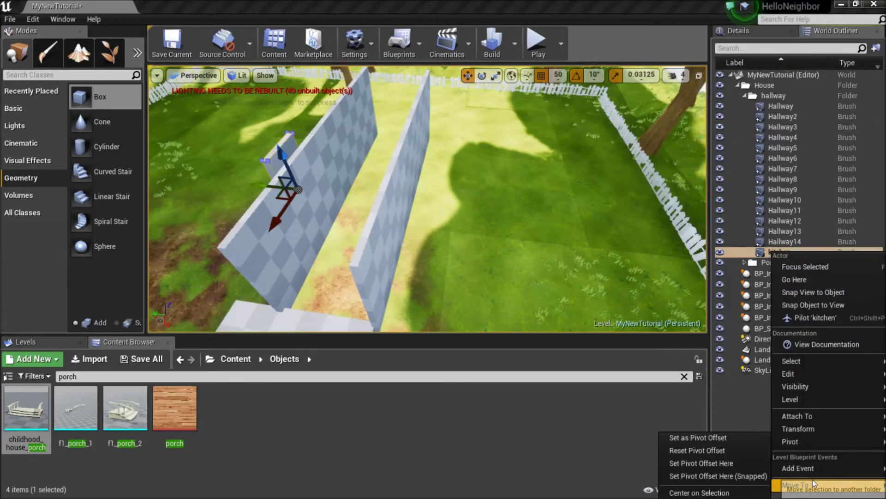
{"action": "mouse_move", "coordinate": [812, 484]}
{"action": "left_click", "coordinate": [733, 414]}
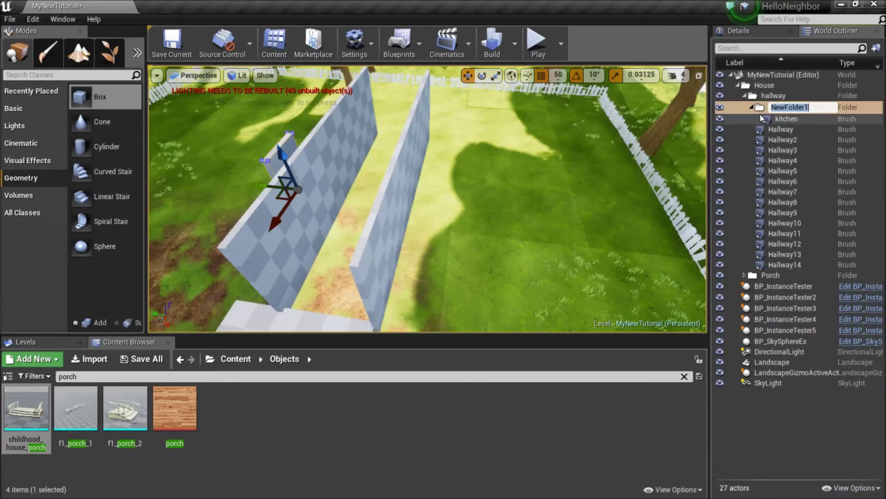
{"action": "type", "text": "Kitchen"}
{"action": "key", "text": "Return"}
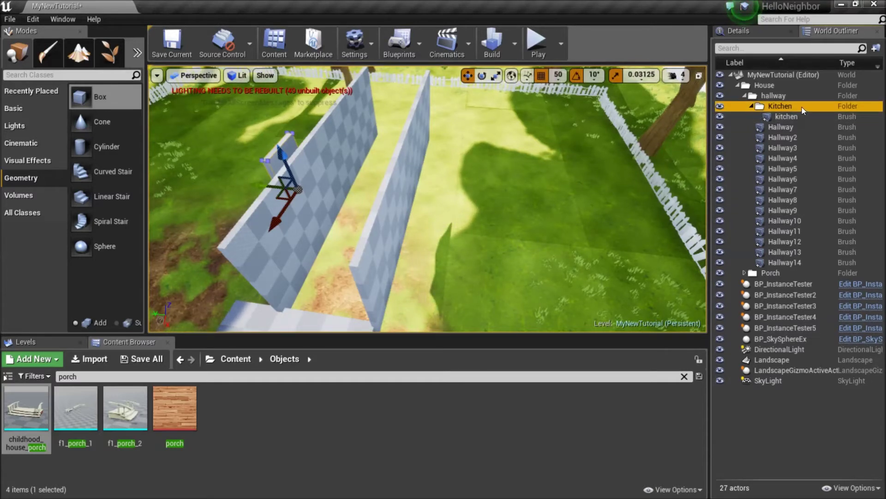
{"action": "left_click_drag", "start_coordinate": [802, 107], "coordinate": [753, 86]}
{"action": "left_click", "coordinate": [744, 96]}
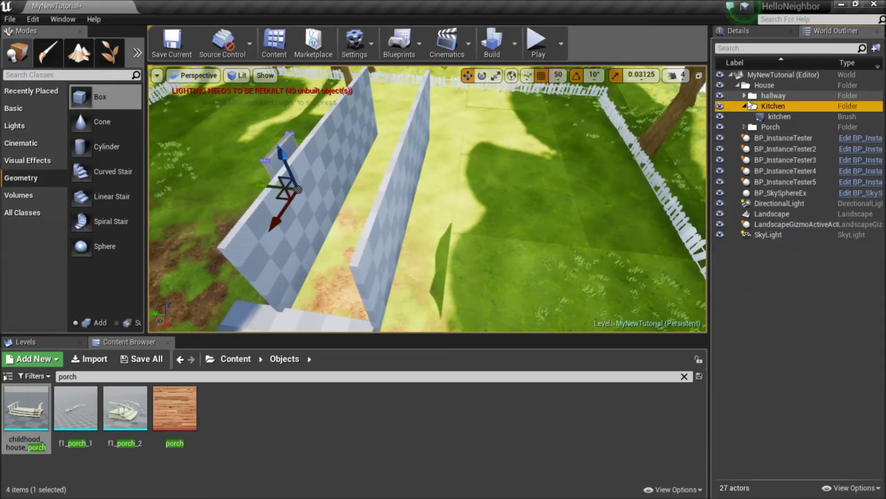
- Rotate the kitchen wall brush about the vertical axis so it stands perpendicular to the hallway wall
{"action": "right_click_drag", "start_coordinate": [617, 123], "coordinate": [674, 134]}
{"action": "right_click_drag", "start_coordinate": [554, 148], "coordinate": [544, 153]}
{"action": "left_click", "coordinate": [368, 205]}
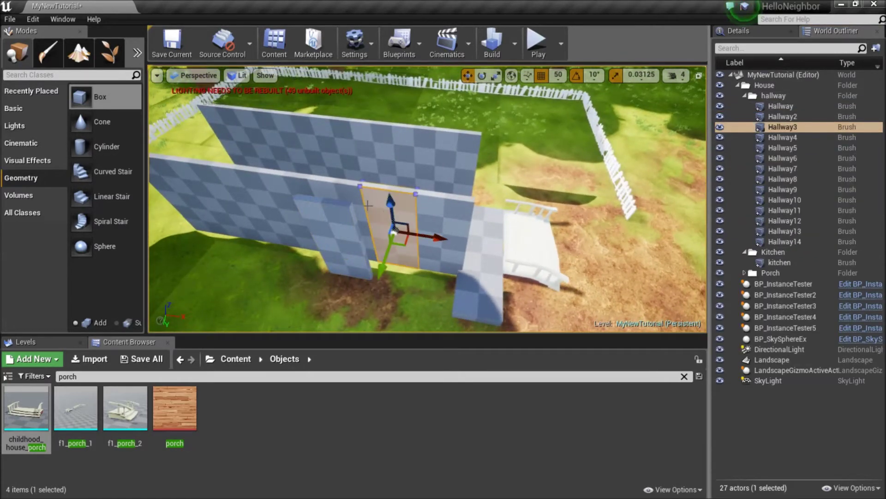
{"action": "left_click", "coordinate": [347, 192]}
{"action": "key", "text": "f"}
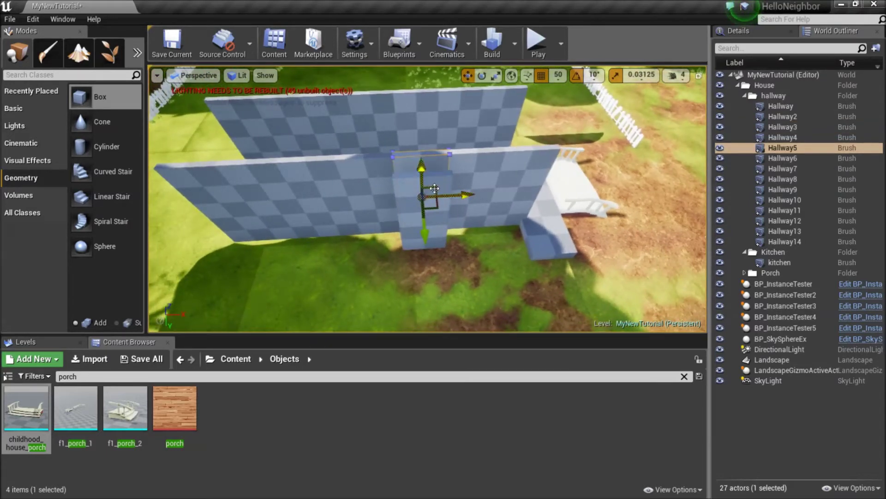
{"action": "left_click", "coordinate": [433, 223]}
{"action": "key", "text": "e"}
{"action": "left_click_drag", "start_coordinate": [386, 263], "coordinate": [419, 260]}
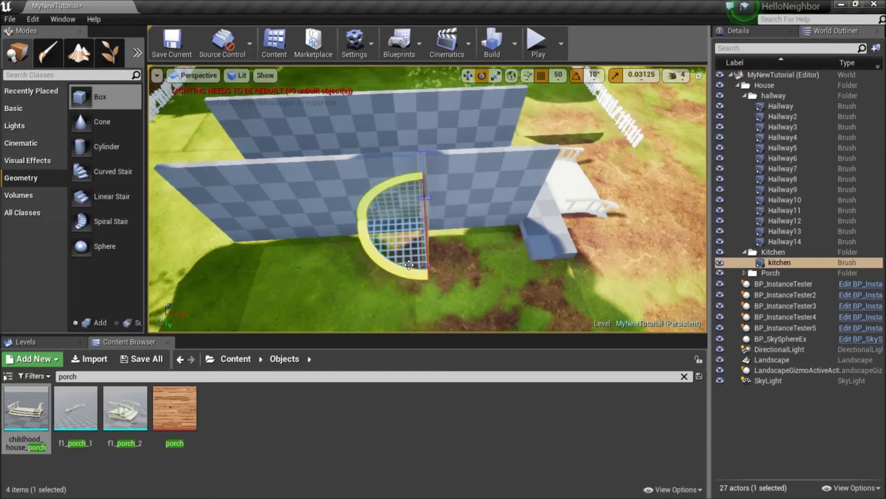
- Move the rotated kitchen wall flush against the outer side of the hallway wall and inspect the joint
{"action": "key", "text": "w"}
{"action": "left_click_drag", "start_coordinate": [427, 216], "coordinate": [426, 216]}
{"action": "mouse_move", "coordinate": [426, 217]}
{"action": "right_mouse_down"}
{"action": "mouse_move", "coordinate": [305, 221]}
{"action": "mouse_move", "coordinate": [300, 184]}
{"action": "mouse_move", "coordinate": [388, 247]}
{"action": "mouse_move", "coordinate": [425, 250]}
{"action": "mouse_move", "coordinate": [388, 238]}
{"action": "right_mouse_up"}
{"action": "key", "text": "d"}
{"action": "key", "text": "a"}
{"action": "key", "text": "d"}
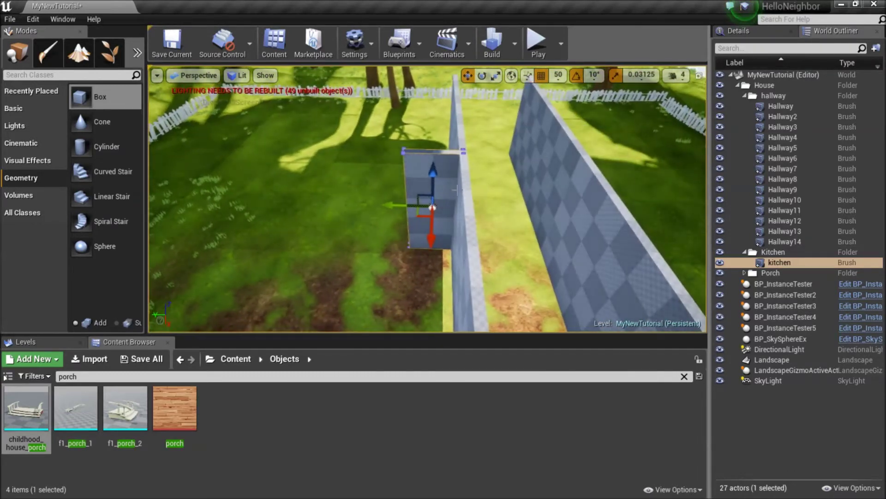
- Extend the kitchen wall outward from the hallway with duplicate brushes, and add a duplicate turned perpendicular at its outer end
{"action": "left_click_drag", "start_coordinate": [407, 204], "coordinate": [396, 208], "text": "alt"}
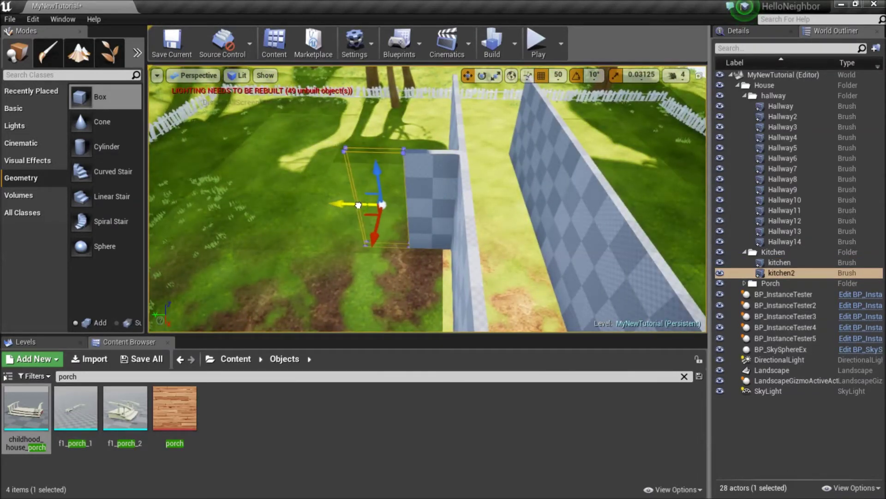
{"action": "left_click_drag", "start_coordinate": [342, 205], "coordinate": [247, 203], "text": "alt"}
{"action": "right_click_drag", "start_coordinate": [248, 203], "coordinate": [342, 203]}
{"action": "key", "text": "a"}
{"action": "right_click_drag", "start_coordinate": [411, 233], "coordinate": [501, 207]}
{"action": "key", "text": "a"}
{"action": "right_click_drag", "start_coordinate": [330, 193], "coordinate": [343, 193]}
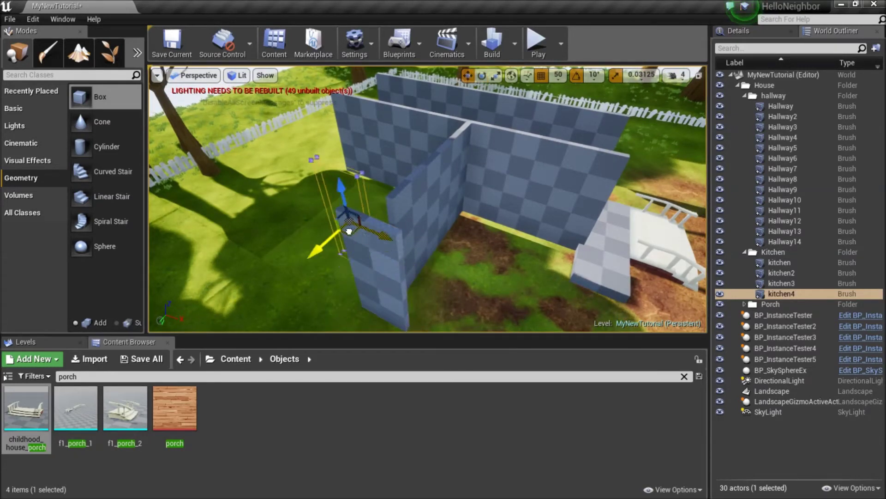
- Set the grid snap size to 5 and move the perpendicular kitchen wall onto the outer end of the long kitchen wall
{"action": "left_click_drag", "start_coordinate": [373, 256], "coordinate": [373, 256]}
{"action": "right_click_drag", "start_coordinate": [373, 257], "coordinate": [277, 257]}
{"action": "left_click_drag", "start_coordinate": [391, 229], "coordinate": [400, 225], "text": "alt"}
{"action": "left_click", "coordinate": [558, 76]}
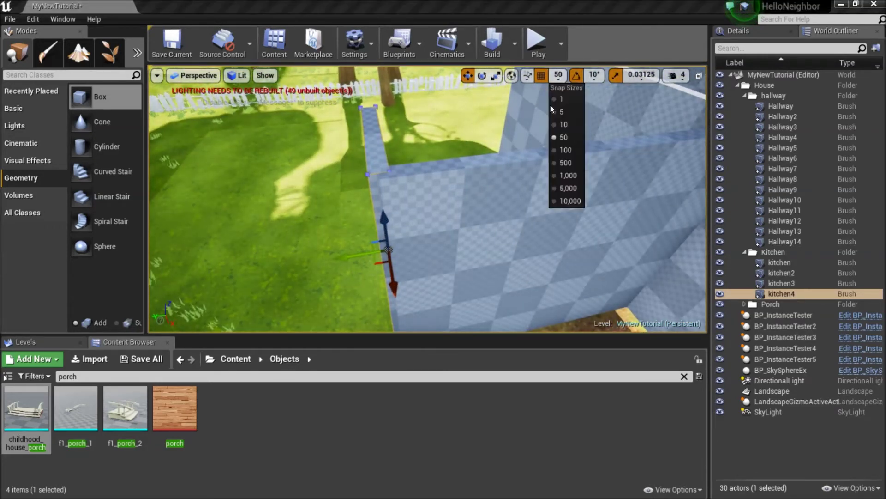
{"action": "left_click", "coordinate": [564, 112]}
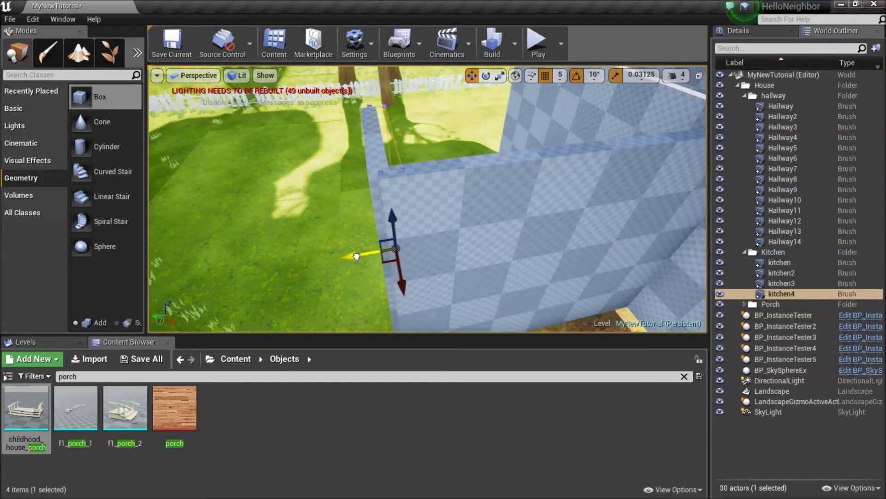
{"action": "left_click_drag", "start_coordinate": [400, 224], "coordinate": [417, 223], "text": "alt"}
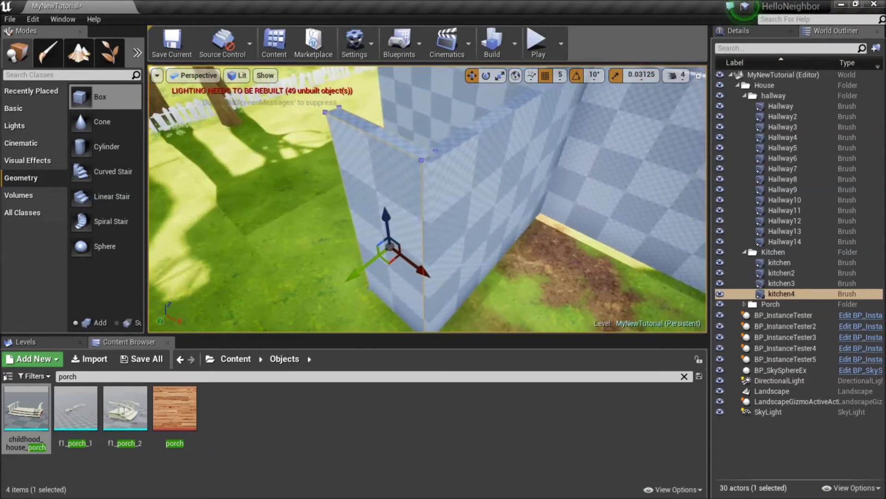
- Set the grid snap size to 1, align the perpendicular kitchen wall flush with the corner, and inspect the joint from both sides
{"action": "key", "text": "w"}
{"action": "right_click_drag", "start_coordinate": [428, 198], "coordinate": [428, 192]}
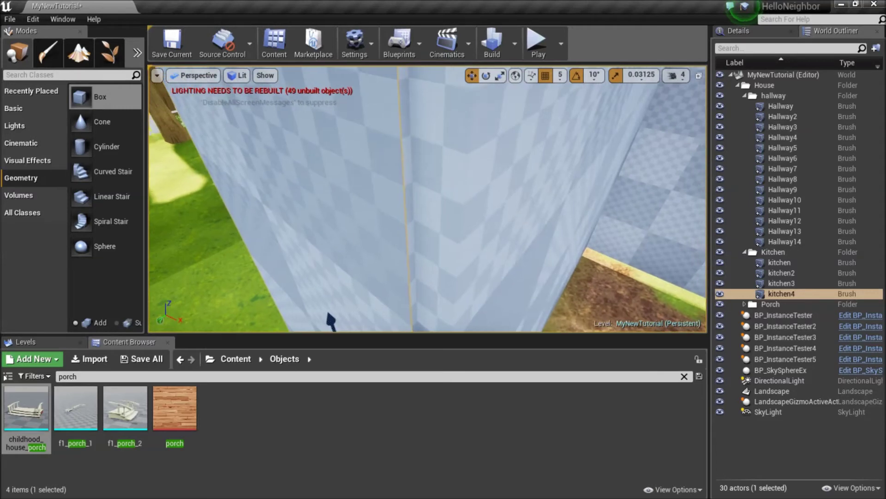
{"action": "left_click", "coordinate": [559, 77]}
{"action": "left_click", "coordinate": [559, 98]}
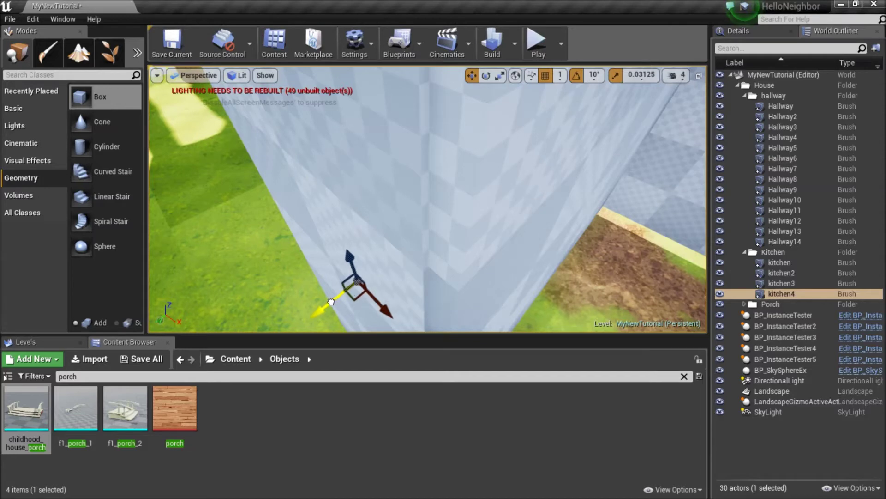
{"action": "mouse_move", "coordinate": [385, 249]}
{"action": "right_mouse_down"}
{"action": "mouse_move", "coordinate": [384, 175]}
{"action": "mouse_move", "coordinate": [385, 265]}
{"action": "right_mouse_up"}
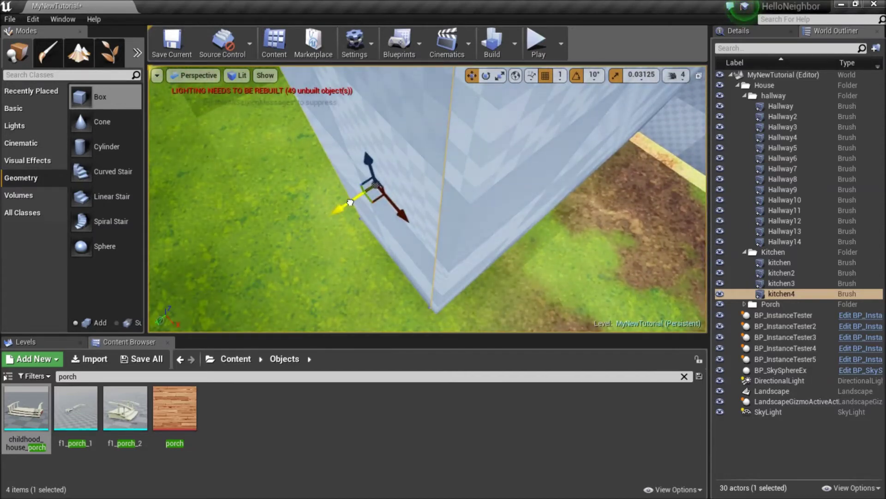
{"action": "right_click_drag", "start_coordinate": [380, 204], "coordinate": [330, 170]}
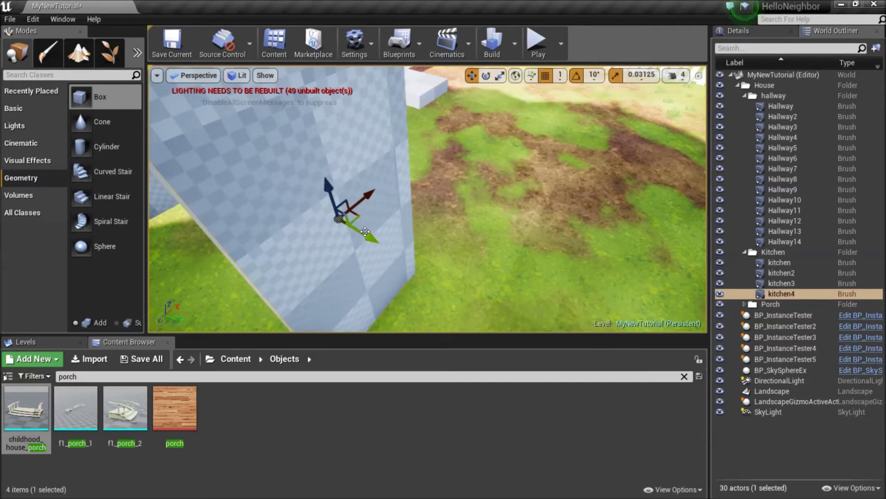
{"action": "right_click_drag", "start_coordinate": [367, 232], "coordinate": [198, 241]}
{"action": "right_click_drag", "start_coordinate": [414, 245], "coordinate": [436, 195]}
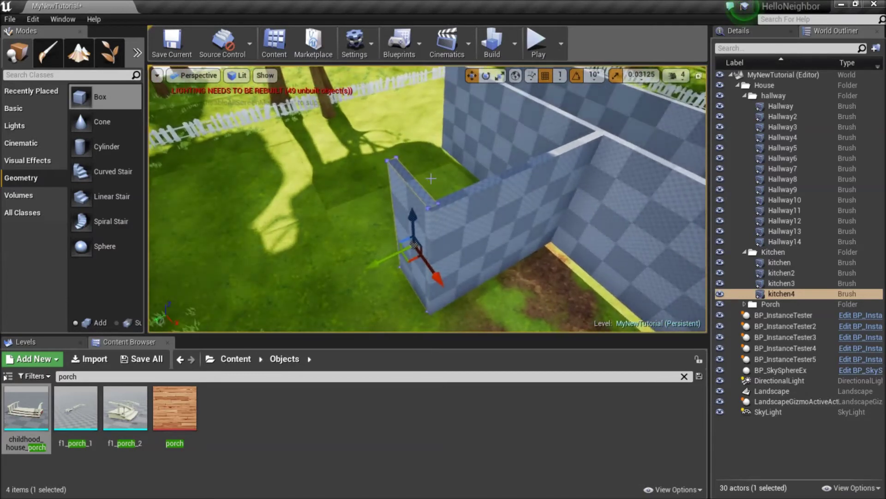
- Create a rotated duplicate of the short kitchen corner wall, undo the last change to it, and set the grid snap size to 50
{"action": "mouse_move", "coordinate": [467, 301]}
{"action": "right_mouse_down"}
{"action": "mouse_move", "coordinate": [457, 319]}
{"action": "mouse_move", "coordinate": [462, 305]}
{"action": "right_mouse_up"}
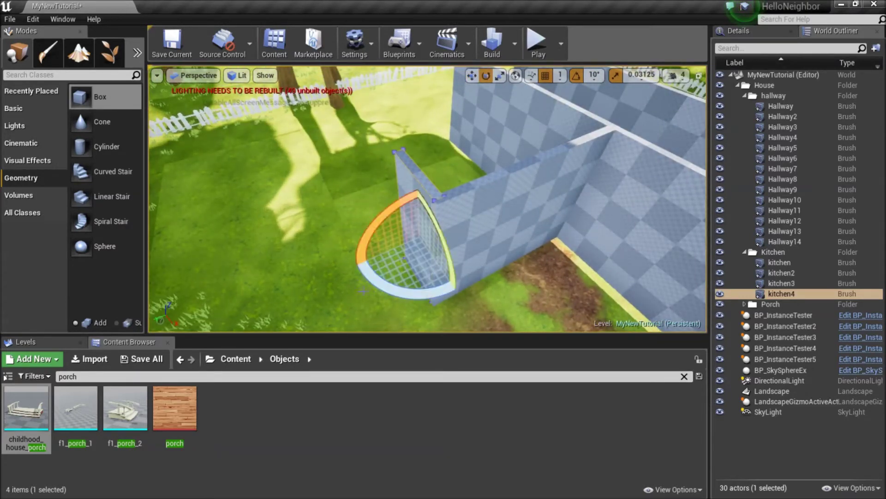
{"action": "left_click_drag", "start_coordinate": [458, 293], "coordinate": [460, 295], "text": "alt"}
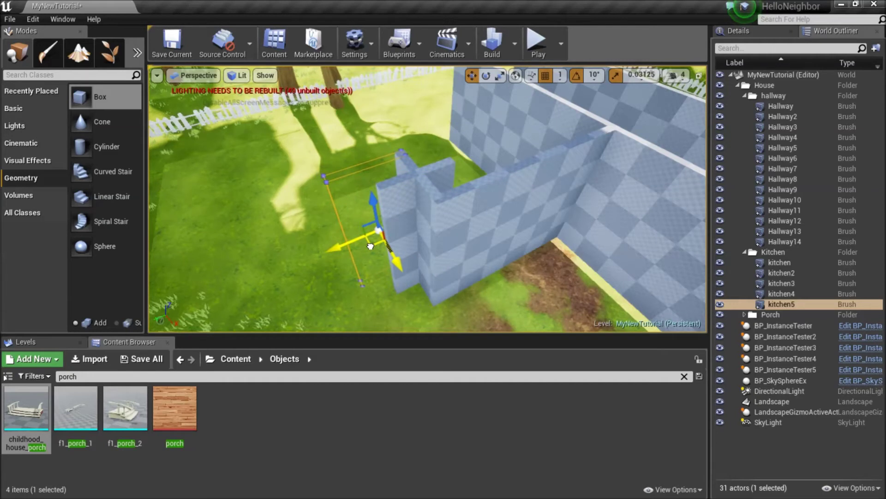
{"action": "key", "text": "ctrl+z"}
{"action": "left_click", "coordinate": [561, 75]}
{"action": "left_click", "coordinate": [567, 137]}
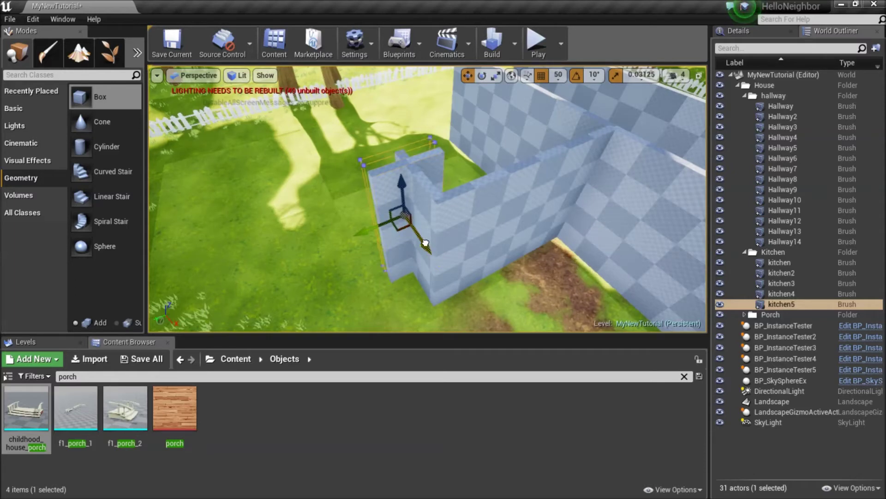
- Move the rotated duplicate to the far end of the corner wall and extend it outward with further duplicates
{"action": "right_click_drag", "start_coordinate": [346, 140], "coordinate": [295, 157]}
{"action": "left_click_drag", "start_coordinate": [445, 216], "coordinate": [386, 211], "text": "alt"}
{"action": "right_click_drag", "start_coordinate": [350, 212], "coordinate": [310, 209]}
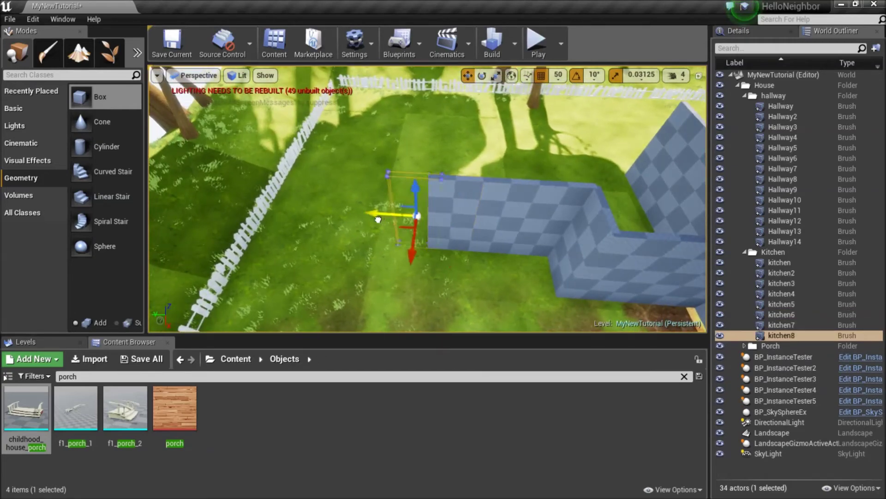
{"action": "left_click_drag", "start_coordinate": [371, 220], "coordinate": [370, 220], "text": "alt"}
{"action": "mouse_move", "coordinate": [371, 219]}
{"action": "right_mouse_down"}
{"action": "mouse_move", "coordinate": [452, 226]}
{"action": "mouse_move", "coordinate": [485, 207]}
{"action": "mouse_move", "coordinate": [429, 226]}
{"action": "mouse_move", "coordinate": [397, 219]}
{"action": "mouse_move", "coordinate": [406, 216]}
{"action": "mouse_move", "coordinate": [393, 228]}
{"action": "mouse_move", "coordinate": [307, 219]}
{"action": "mouse_move", "coordinate": [324, 230]}
{"action": "mouse_move", "coordinate": [314, 240]}
{"action": "mouse_move", "coordinate": [342, 254]}
{"action": "mouse_move", "coordinate": [392, 270]}
{"action": "mouse_move", "coordinate": [457, 272]}
{"action": "mouse_move", "coordinate": [429, 263]}
{"action": "mouse_move", "coordinate": [427, 277]}
{"action": "mouse_move", "coordinate": [429, 251]}
{"action": "mouse_move", "coordinate": [427, 268]}
{"action": "right_mouse_up"}
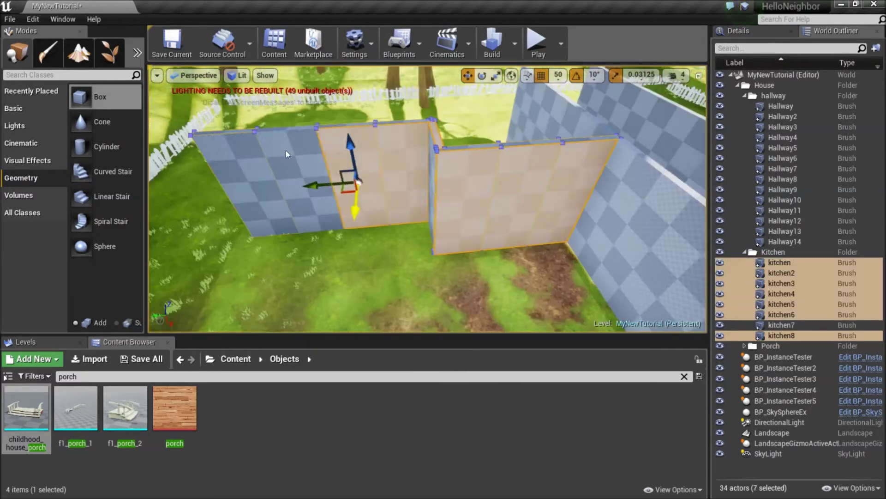
- Duplicate the kitchen4 corner wall, shift the copy along the same line away from it, and rename the copy as bedroom
{"action": "mouse_move", "coordinate": [286, 150]}
{"action": "right_mouse_down"}
{"action": "mouse_move", "coordinate": [249, 178]}
{"action": "mouse_move", "coordinate": [213, 175]}
{"action": "right_mouse_up"}
{"action": "left_click", "coordinate": [388, 168]}
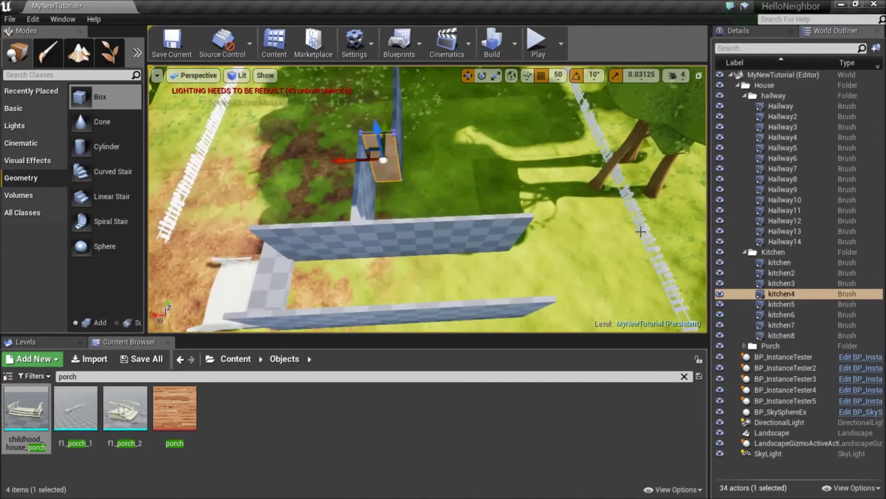
{"action": "left_click_drag", "start_coordinate": [351, 162], "coordinate": [381, 161], "text": "alt"}
{"action": "left_click", "coordinate": [738, 31]}
{"action": "left_click", "coordinate": [778, 45]}
{"action": "type", "text": "be"}
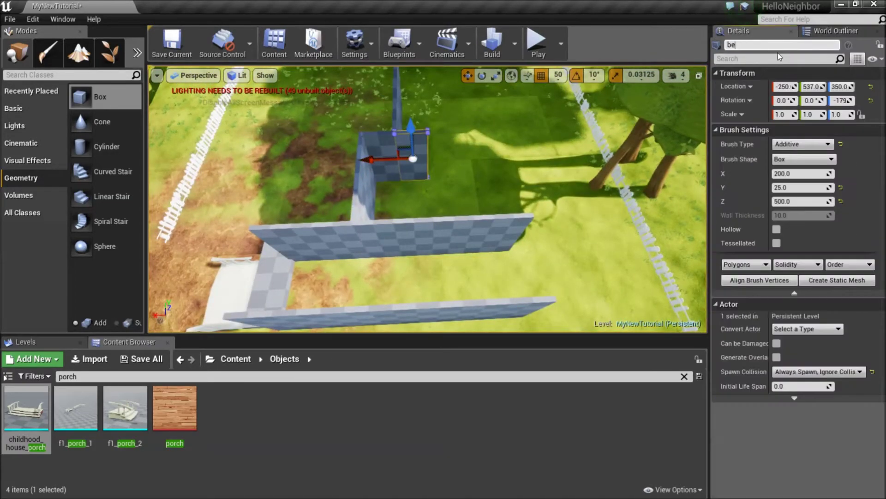
- Put the bedroom brush in a new outliner folder named Bedroom and place that folder directly inside the House folder
{"action": "left_click", "coordinate": [835, 31]}
{"action": "right_click", "coordinate": [781, 265]}
{"action": "left_click", "coordinate": [706, 263]}
{"action": "type", "text": "Bedroom"}
{"action": "key", "text": "Return"}
{"action": "right_click", "coordinate": [781, 264]}
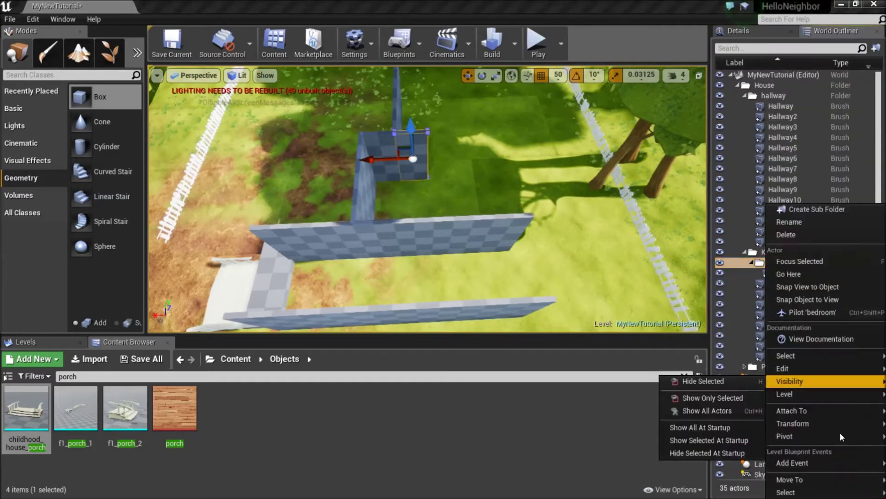
{"action": "left_click", "coordinate": [707, 427]}
- Extend the bedroom wall in line with duplicates of the bedroom brush and select the pieces at its far end
{"action": "right_click_drag", "start_coordinate": [439, 139], "coordinate": [383, 160]}
{"action": "left_click_drag", "start_coordinate": [370, 191], "coordinate": [435, 205], "text": "alt"}
{"action": "right_click_drag", "start_coordinate": [435, 205], "coordinate": [435, 213]}
{"action": "left_click", "coordinate": [454, 290]}
{"action": "right_click_drag", "start_coordinate": [455, 290], "coordinate": [581, 290]}
{"action": "left_click", "coordinate": [399, 182]}
{"action": "left_click", "coordinate": [417, 185]}
{"action": "right_click_drag", "start_coordinate": [417, 184], "coordinate": [300, 184]}
{"action": "left_click", "coordinate": [466, 212], "text": "ctrl"}
{"action": "right_click_drag", "start_coordinate": [467, 212], "coordinate": [461, 206]}
{"action": "left_click", "coordinate": [462, 230], "text": "ctrl"}
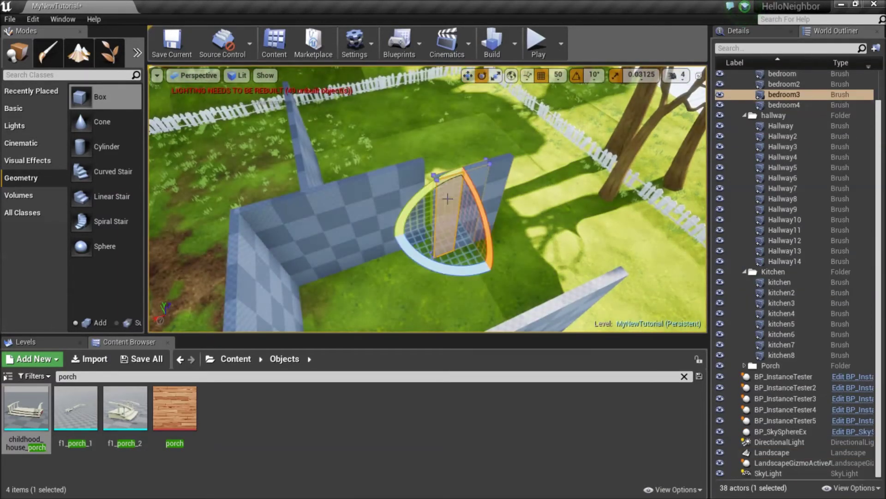
- Duplicate a bedroom wall brush rotated so that it stands perpendicular to the bedroom wall
{"action": "key", "text": "e"}
{"action": "left_click_drag", "start_coordinate": [444, 185], "coordinate": [559, 249], "text": "alt"}
{"action": "left_click_drag", "start_coordinate": [410, 203], "coordinate": [408, 204]}
{"action": "right_click_drag", "start_coordinate": [408, 204], "coordinate": [513, 213]}
- Set the bedroom5 brush's X size to 100 and move it to Y location 500 against the bedroom wall
{"action": "left_click", "coordinate": [738, 31]}
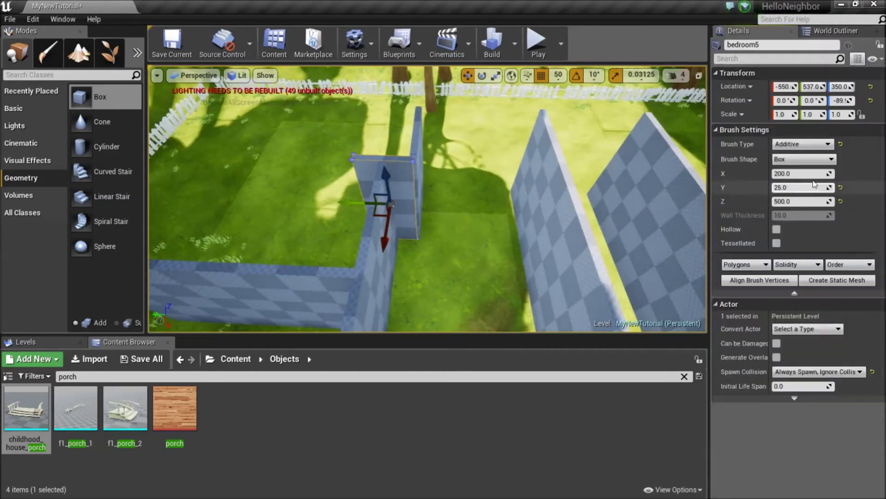
{"action": "left_click_drag", "start_coordinate": [353, 203], "coordinate": [369, 203]}
{"action": "right_click_drag", "start_coordinate": [370, 203], "coordinate": [314, 166]}
- Play the level to check the walls from ground level, then stop playing and return to the selected brush
{"action": "left_click", "coordinate": [552, 131]}
{"action": "key", "text": "w"}
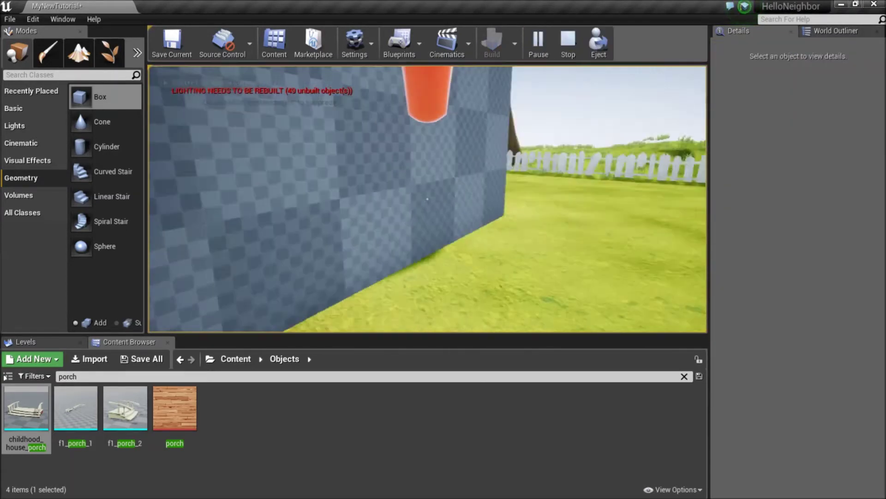
{"action": "key", "text": "Escape"}
{"action": "key", "text": "f"}
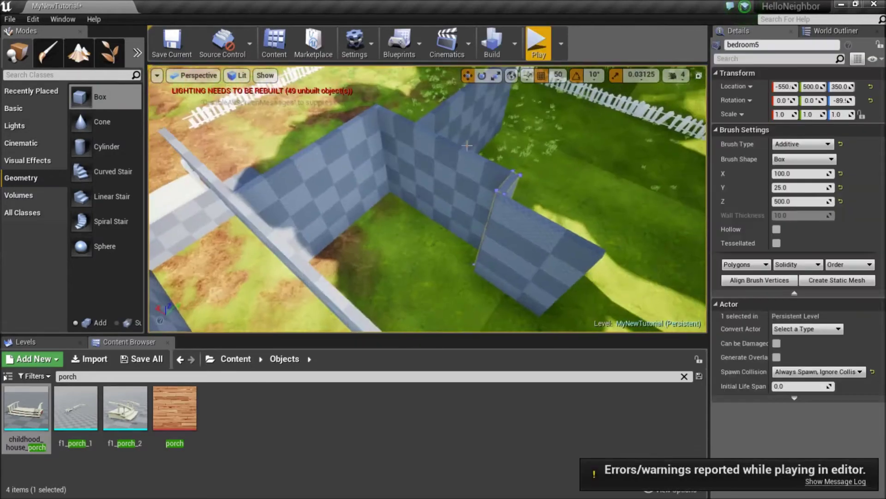
- Select the outer kitchen and bedroom wall brushes together and shift them away from the hallway
{"action": "left_click_drag", "start_coordinate": [406, 152], "coordinate": [395, 159]}
{"action": "left_click", "coordinate": [412, 152]}
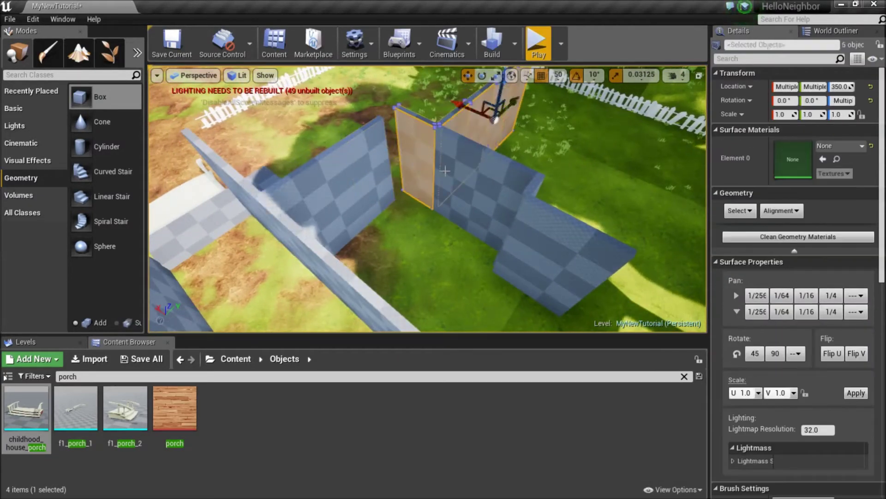
{"action": "left_click_drag", "start_coordinate": [540, 202], "coordinate": [545, 198]}
{"action": "mouse_move", "coordinate": [545, 199]}
{"action": "right_mouse_down"}
{"action": "mouse_move", "coordinate": [572, 201]}
{"action": "mouse_move", "coordinate": [489, 203]}
{"action": "mouse_move", "coordinate": [568, 198]}
{"action": "mouse_move", "coordinate": [476, 192]}
{"action": "right_mouse_up"}
- Select the wall brush beside the gap and set its X size to 200
{"action": "left_click", "coordinate": [492, 155]}
{"action": "mouse_move", "coordinate": [492, 155]}
{"action": "right_mouse_down"}
{"action": "mouse_move", "coordinate": [462, 178]}
{"action": "mouse_move", "coordinate": [397, 171]}
{"action": "mouse_move", "coordinate": [443, 189]}
{"action": "mouse_move", "coordinate": [507, 180]}
{"action": "mouse_move", "coordinate": [447, 169]}
{"action": "mouse_move", "coordinate": [531, 162]}
{"action": "mouse_move", "coordinate": [461, 161]}
{"action": "right_mouse_up"}
{"action": "scroll", "coordinate": [796, 365], "scroll_direction": "down", "scroll_amount": 5}
{"action": "left_click", "coordinate": [797, 365]}
{"action": "type", "text": "200"}
{"action": "key", "text": "Return"}
- Reposition the selected wall brushes, set the grid snap size to 5, and duplicate a bedroom wall brush to lengthen the wall
{"action": "left_click", "coordinate": [460, 162]}
{"action": "left_click", "coordinate": [417, 143], "text": "ctrl"}
{"action": "left_click_drag", "start_coordinate": [462, 146], "coordinate": [439, 158]}
{"action": "left_click", "coordinate": [559, 76]}
{"action": "left_click", "coordinate": [570, 113]}
{"action": "mouse_move", "coordinate": [439, 159]}
{"action": "right_mouse_down"}
{"action": "mouse_move", "coordinate": [480, 144]}
{"action": "mouse_move", "coordinate": [365, 152]}
{"action": "right_mouse_up"}
{"action": "left_click_drag", "start_coordinate": [457, 256], "coordinate": [528, 263], "text": "alt"}
{"action": "right_click_drag", "start_coordinate": [585, 257], "coordinate": [484, 198]}
- Duplicate the Hallway6 wall brush outward on the side opposite the kitchen and rename the copy as Livingroom
{"action": "left_click", "coordinate": [354, 187]}
{"action": "left_click", "coordinate": [835, 31]}
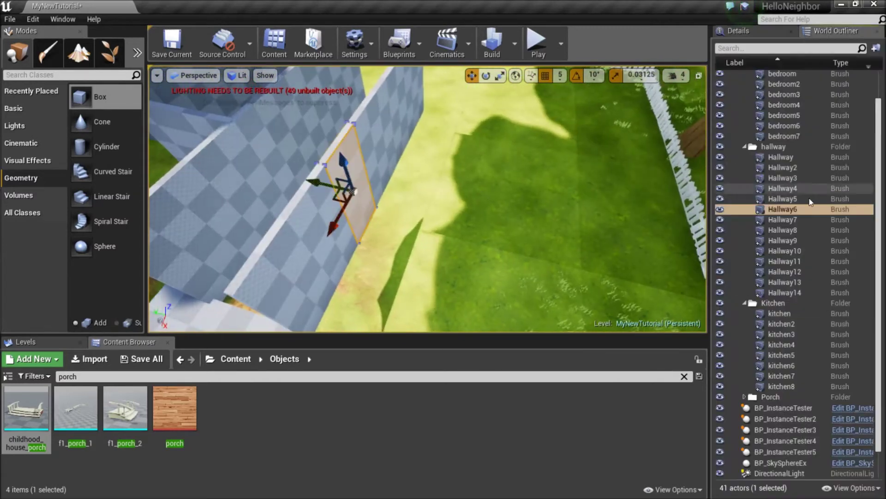
{"action": "left_click", "coordinate": [737, 31]}
{"action": "left_click_drag", "start_coordinate": [313, 182], "coordinate": [377, 199], "text": "alt"}
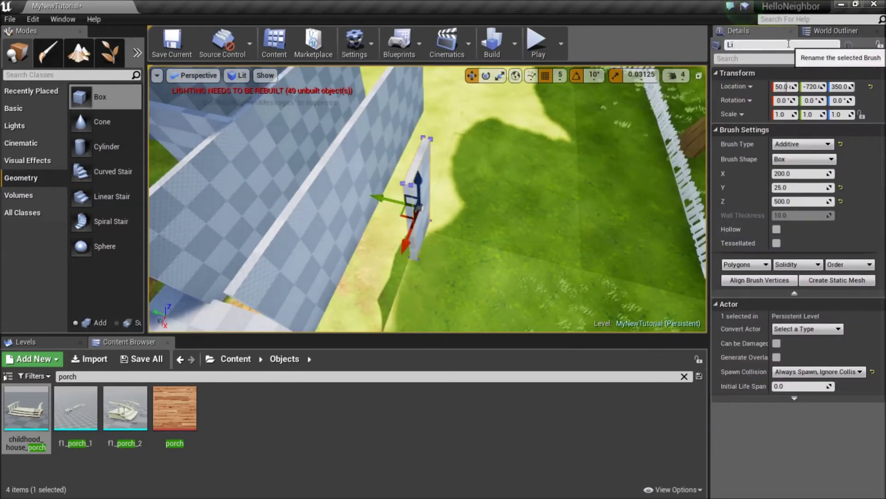
{"action": "left_click", "coordinate": [417, 161]}
- Try to rotate the Livingroom wall brush and move it against the hallway wall
{"action": "key", "text": "e"}
{"action": "left_click_drag", "start_coordinate": [415, 270], "coordinate": [353, 199]}
{"action": "key", "text": "w"}
{"action": "right_click_drag", "start_coordinate": [461, 207], "coordinate": [369, 208]}
{"action": "left_click_drag", "start_coordinate": [450, 241], "coordinate": [492, 233]}
{"action": "right_click_drag", "start_coordinate": [405, 181], "coordinate": [499, 185]}
{"action": "key", "text": "ctrl+z"}
{"action": "key", "text": "ctrl+z"}
- Set the grid snap size to 50, rotate the Livingroom wall 90 degrees, and move it against the outer side of the hallway wall
{"action": "left_click", "coordinate": [560, 75]}
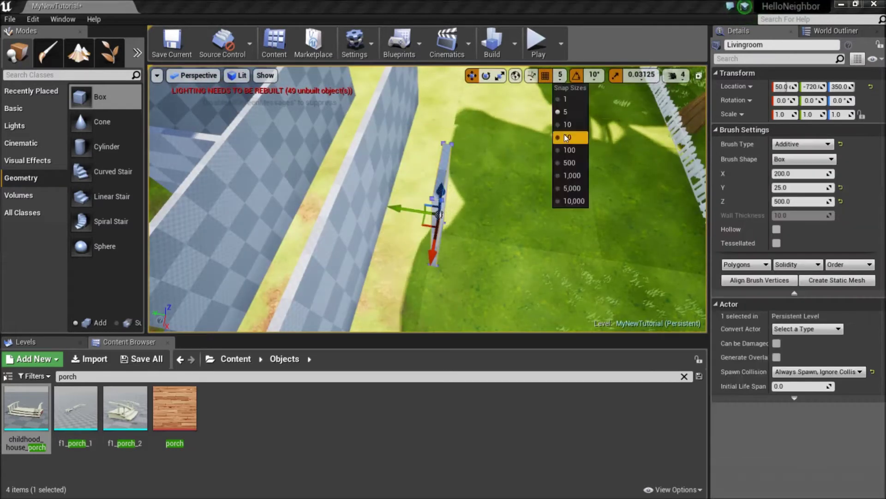
{"action": "left_click_drag", "start_coordinate": [370, 249], "coordinate": [389, 240]}
{"action": "right_click_drag", "start_coordinate": [389, 240], "coordinate": [353, 258]}
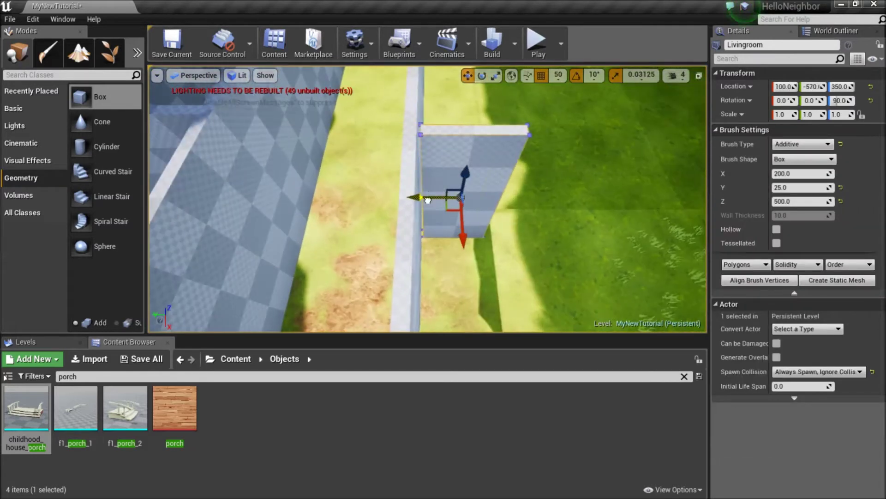
{"action": "left_click", "coordinate": [567, 138]}
{"action": "right_click_drag", "start_coordinate": [521, 162], "coordinate": [443, 166]}
- Move the Livingroom wall along the hallway to X -50 and Y -540 so it joins the hallway's outer wall
{"action": "left_click_drag", "start_coordinate": [450, 220], "coordinate": [479, 212]}
{"action": "right_click_drag", "start_coordinate": [478, 212], "coordinate": [439, 215]}
{"action": "left_click_drag", "start_coordinate": [339, 224], "coordinate": [361, 223]}
{"action": "left_click", "coordinate": [498, 202]}
{"action": "right_click_drag", "start_coordinate": [497, 202], "coordinate": [480, 193]}
{"action": "left_click", "coordinate": [429, 178]}
{"action": "left_click_drag", "start_coordinate": [394, 183], "coordinate": [448, 186]}
{"action": "mouse_move", "coordinate": [449, 186]}
{"action": "right_mouse_down"}
{"action": "mouse_move", "coordinate": [484, 180]}
{"action": "mouse_move", "coordinate": [470, 148]}
{"action": "mouse_move", "coordinate": [462, 185]}
{"action": "right_mouse_up"}
{"action": "left_click_drag", "start_coordinate": [493, 202], "coordinate": [434, 217]}
{"action": "right_click_drag", "start_coordinate": [434, 218], "coordinate": [476, 219]}
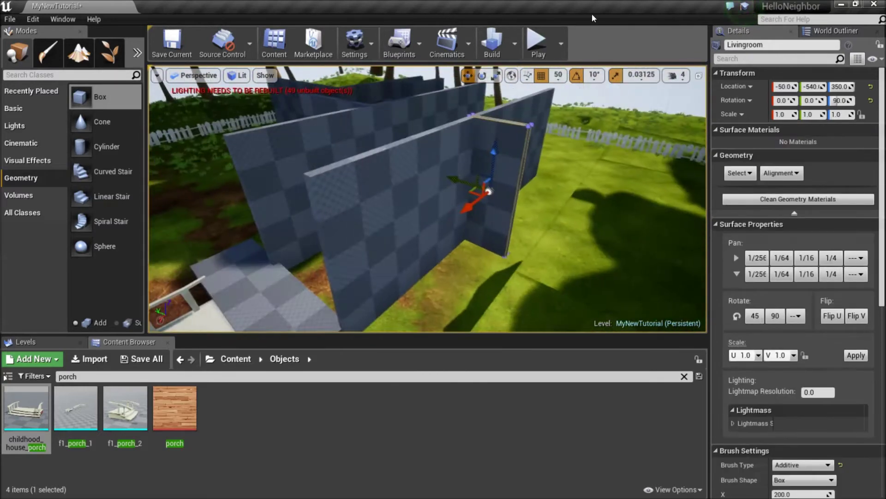
- Play the level to check the living room wall from ground level, then stop playing
{"action": "key", "text": "alt+p"}
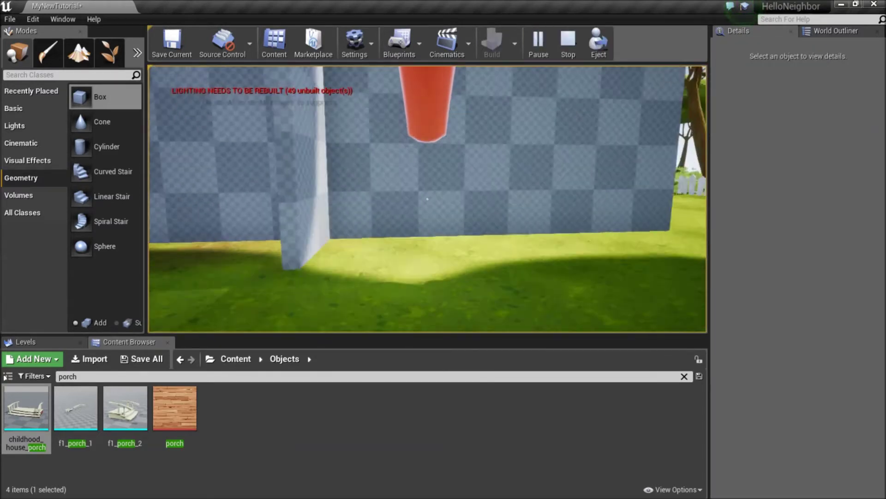
{"action": "key", "text": "Escape"}
{"action": "mouse_move", "coordinate": [427, 198]}
{"action": "right_mouse_down"}
{"action": "mouse_move", "coordinate": [416, 230]}
{"action": "mouse_move", "coordinate": [355, 212]}
{"action": "mouse_move", "coordinate": [443, 240]}
{"action": "mouse_move", "coordinate": [378, 212]}
{"action": "right_mouse_up"}
- Extend the living room wall outward from the hallway with three duplicates of the Livingroom brush
{"action": "left_click_drag", "start_coordinate": [379, 212], "coordinate": [445, 228], "text": "alt"}
{"action": "left_click", "coordinate": [402, 210], "text": "ctrl"}
{"action": "right_click_drag", "start_coordinate": [401, 210], "coordinate": [369, 217]}
{"action": "left_click_drag", "start_coordinate": [323, 211], "coordinate": [443, 213], "text": "alt"}
{"action": "mouse_move", "coordinate": [443, 213]}
{"action": "right_mouse_down"}
{"action": "mouse_move", "coordinate": [415, 199]}
{"action": "mouse_move", "coordinate": [415, 152]}
{"action": "mouse_move", "coordinate": [471, 217]}
{"action": "mouse_move", "coordinate": [438, 194]}
{"action": "mouse_move", "coordinate": [379, 180]}
{"action": "mouse_move", "coordinate": [365, 184]}
{"action": "mouse_move", "coordinate": [383, 198]}
{"action": "mouse_move", "coordinate": [372, 203]}
{"action": "right_mouse_up"}
{"action": "left_click", "coordinate": [438, 189]}
{"action": "key", "text": "a"}
- Expand the Porch subfolder inside the House folder in the outliner
{"action": "left_click", "coordinate": [839, 30]}
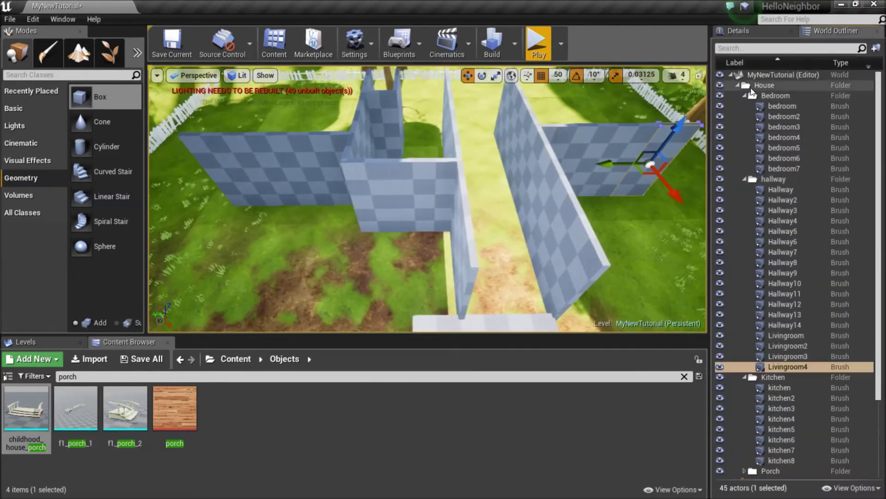
{"action": "right_click", "coordinate": [760, 85]}
{"action": "left_click", "coordinate": [716, 160]}
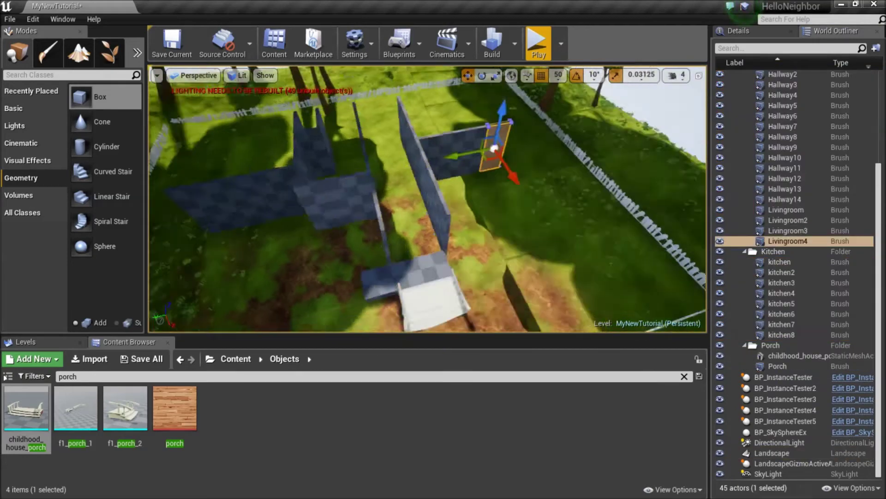
{"action": "scroll", "coordinate": [487, 242], "scroll_direction": "up", "scroll_amount": 5}
{"action": "scroll", "coordinate": [487, 242], "scroll_direction": "down", "scroll_amount": 4}
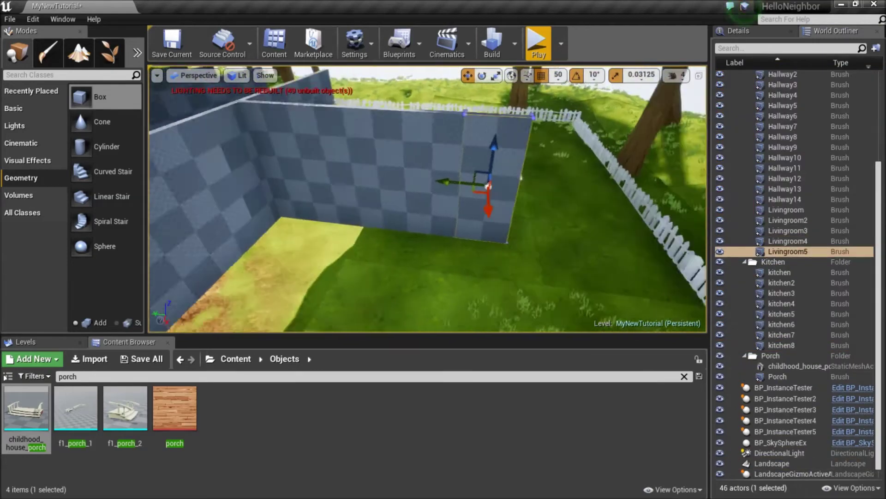
- Form a corner at the living room wall's outer end and extend it outward with the Livingroom5 brush and a duplicate
{"action": "key", "text": "w"}
{"action": "left_click_drag", "start_coordinate": [450, 171], "coordinate": [443, 266]}
{"action": "left_click", "coordinate": [465, 146]}
{"action": "left_click", "coordinate": [376, 249]}
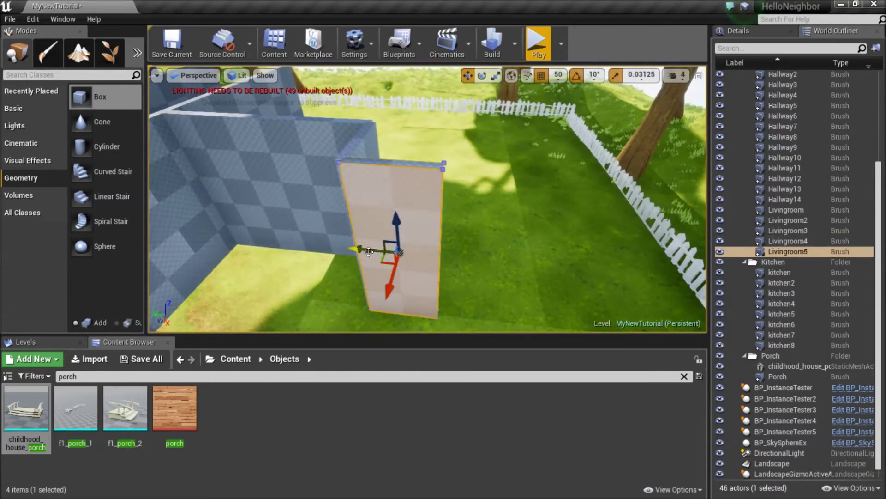
{"action": "left_click_drag", "start_coordinate": [368, 252], "coordinate": [457, 257], "text": "alt"}
{"action": "mouse_move", "coordinate": [457, 258]}
{"action": "right_mouse_down"}
{"action": "mouse_move", "coordinate": [351, 221]}
{"action": "mouse_move", "coordinate": [457, 268]}
{"action": "mouse_move", "coordinate": [430, 240]}
{"action": "right_mouse_up"}
- Duplicate the Livingroom4 corner wall and offset the copy outward, away from the hallway
{"action": "left_click", "coordinate": [471, 184]}
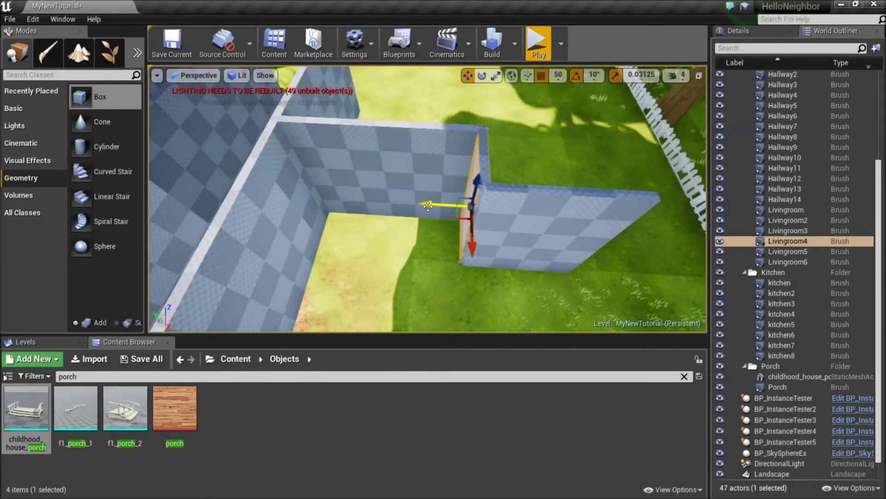
{"action": "left_click_drag", "start_coordinate": [408, 178], "coordinate": [457, 179], "text": "alt"}
{"action": "right_click_drag", "start_coordinate": [457, 179], "coordinate": [623, 184]}
- Duplicate a living room wall brush and place the copy at the front of the house beside the porch
{"action": "left_click", "coordinate": [438, 159]}
{"action": "mouse_move", "coordinate": [461, 170]}
{"action": "right_mouse_down"}
{"action": "mouse_move", "coordinate": [466, 184]}
{"action": "mouse_move", "coordinate": [361, 203]}
{"action": "mouse_move", "coordinate": [342, 139]}
{"action": "mouse_move", "coordinate": [324, 185]}
{"action": "mouse_move", "coordinate": [369, 138]}
{"action": "mouse_move", "coordinate": [444, 203]}
{"action": "mouse_move", "coordinate": [415, 162]}
{"action": "mouse_move", "coordinate": [453, 159]}
{"action": "right_mouse_up"}
{"action": "left_click", "coordinate": [382, 153]}
{"action": "left_click_drag", "start_coordinate": [376, 178], "coordinate": [370, 251], "text": "alt"}
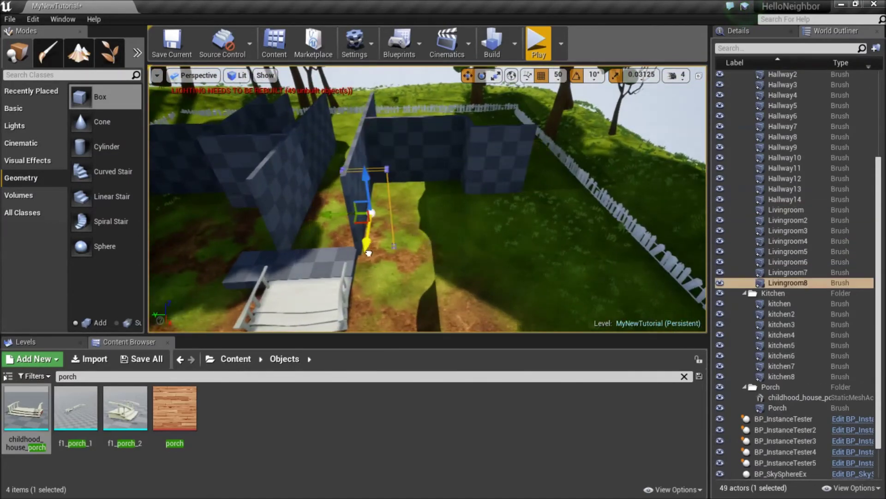
- Rename the new front brush OutsideWall and place it in an OutsideWall folder moved under the House folder
{"action": "left_click", "coordinate": [761, 33]}
{"action": "left_click", "coordinate": [789, 46]}
{"action": "type", "text": "OutsideWall"}
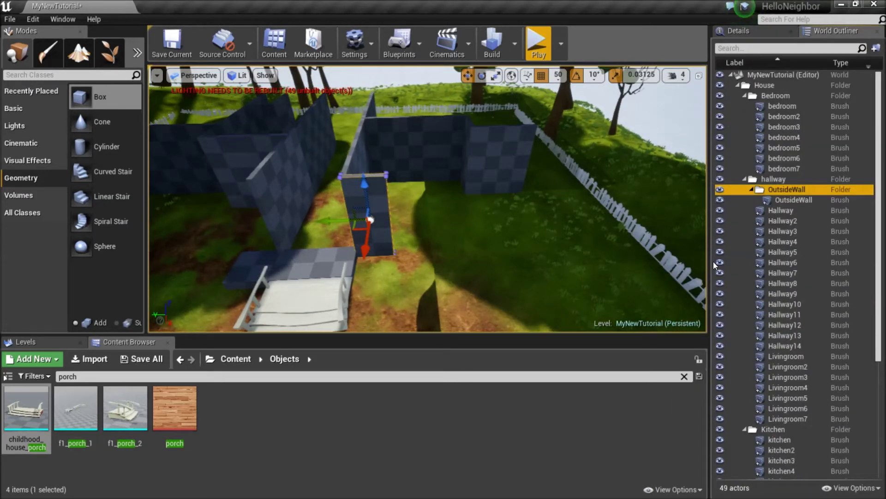
{"action": "right_click", "coordinate": [757, 189]}
{"action": "mouse_move", "coordinate": [824, 466]}
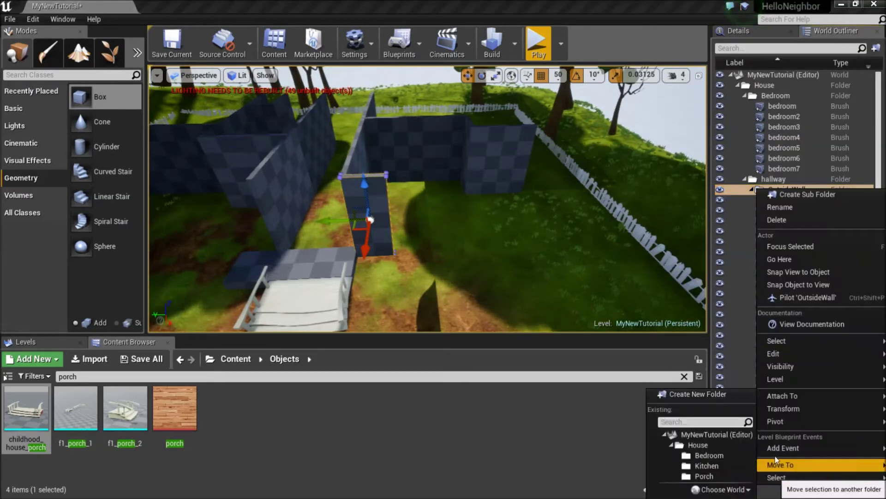
{"action": "left_click", "coordinate": [698, 444]}
- Extend the front outside wall across the living room side with duplicates of the OutsideWall brush
{"action": "right_click_drag", "start_coordinate": [415, 194], "coordinate": [402, 194]}
{"action": "mouse_move", "coordinate": [341, 222]}
{"action": "left_mouse_down", "text": "alt"}
{"action": "mouse_move", "coordinate": [306, 222]}
{"action": "mouse_move", "coordinate": [414, 222]}
{"action": "mouse_move", "coordinate": [379, 222]}
{"action": "left_mouse_up", "text": "alt"}
{"action": "left_click", "coordinate": [385, 204], "text": "ctrl"}
{"action": "left_click_drag", "start_coordinate": [379, 221], "coordinate": [464, 221], "text": "alt"}
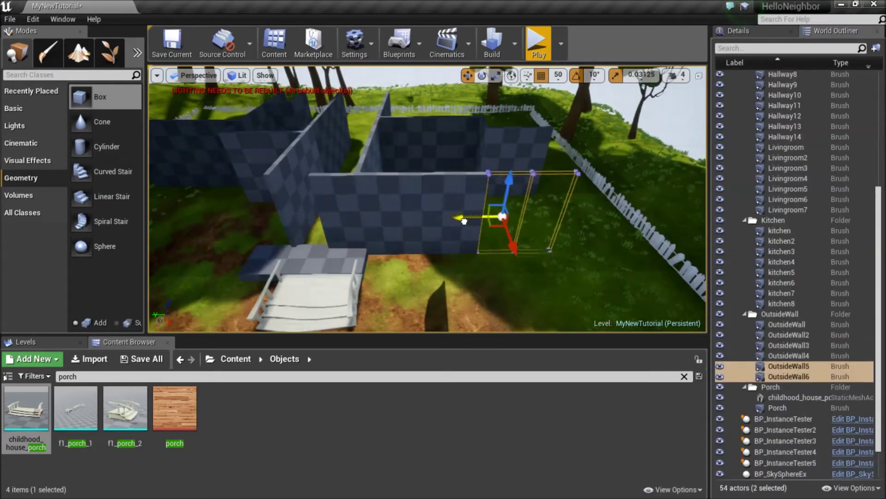
{"action": "right_click_drag", "start_coordinate": [450, 190], "coordinate": [489, 196]}
{"action": "left_click", "coordinate": [409, 203]}
{"action": "left_click_drag", "start_coordinate": [368, 215], "coordinate": [391, 216], "text": "alt"}
- Duplicate a group of front wall segments across to the other side of the porch
{"action": "right_click_drag", "start_coordinate": [439, 237], "coordinate": [402, 231]}
{"action": "left_click", "coordinate": [365, 191], "text": "ctrl"}
{"action": "left_click", "coordinate": [402, 191], "text": "ctrl"}
{"action": "left_click", "coordinate": [485, 191], "text": "ctrl"}
{"action": "left_click", "coordinate": [541, 218], "text": "ctrl"}
{"action": "left_click_drag", "start_coordinate": [531, 213], "coordinate": [304, 198], "text": "alt"}
- Move the OutsideWall14 segment out of the hallway entrance to the far end of the front wall
{"action": "mouse_move", "coordinate": [351, 198]}
{"action": "right_mouse_down"}
{"action": "mouse_move", "coordinate": [291, 198]}
{"action": "mouse_move", "coordinate": [298, 196]}
{"action": "right_mouse_up"}
{"action": "left_click", "coordinate": [471, 199]}
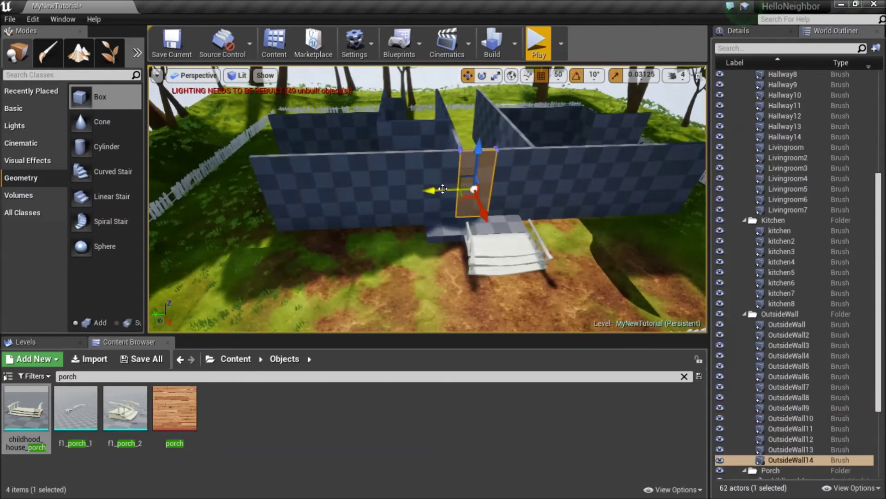
{"action": "left_click_drag", "start_coordinate": [447, 187], "coordinate": [245, 192]}
{"action": "right_click_drag", "start_coordinate": [245, 192], "coordinate": [212, 192]}
{"action": "left_click", "coordinate": [495, 173]}
{"action": "left_click", "coordinate": [453, 169], "text": "ctrl"}
{"action": "left_click", "coordinate": [388, 171], "text": "ctrl"}
{"action": "left_click", "coordinate": [349, 171], "text": "ctrl"}
{"action": "left_click", "coordinate": [282, 173], "text": "ctrl"}
- Duplicate the front wall's end segment with a rotation and move the copy into place to start the side wall
{"action": "right_click_drag", "start_coordinate": [281, 173], "coordinate": [404, 198]}
{"action": "left_click", "coordinate": [406, 187]}
{"action": "key", "text": "e"}
{"action": "left_click_drag", "start_coordinate": [427, 239], "coordinate": [360, 252], "text": "alt"}
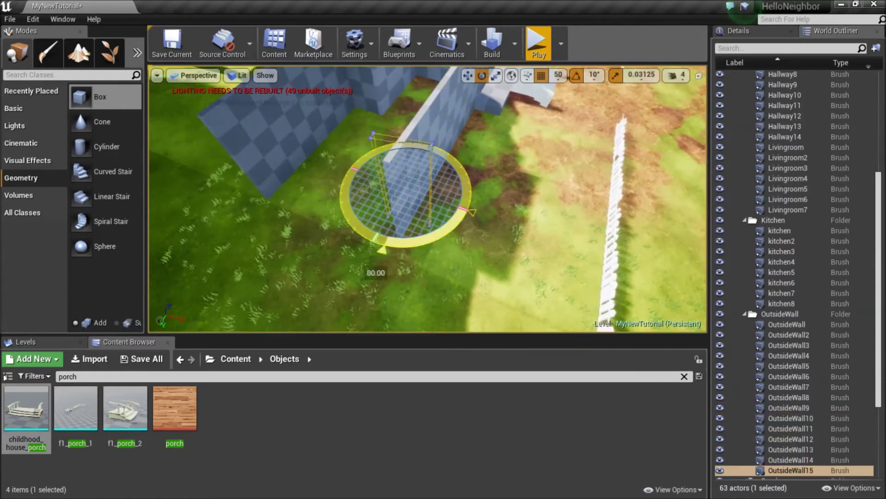
{"action": "left_click_drag", "start_coordinate": [408, 203], "coordinate": [367, 209]}
- Extend the new side wall with three duplicates and lengthen the front wall outward by one duplicated segment
{"action": "right_click_drag", "start_coordinate": [367, 208], "coordinate": [415, 221]}
{"action": "left_click_drag", "start_coordinate": [450, 241], "coordinate": [391, 244], "text": "alt"}
{"action": "left_click_drag", "start_coordinate": [391, 245], "coordinate": [290, 245], "text": "alt"}
{"action": "right_click_drag", "start_coordinate": [290, 245], "coordinate": [369, 238]}
{"action": "left_click", "coordinate": [372, 240]}
{"action": "left_click_drag", "start_coordinate": [334, 268], "coordinate": [306, 279], "text": "alt"}
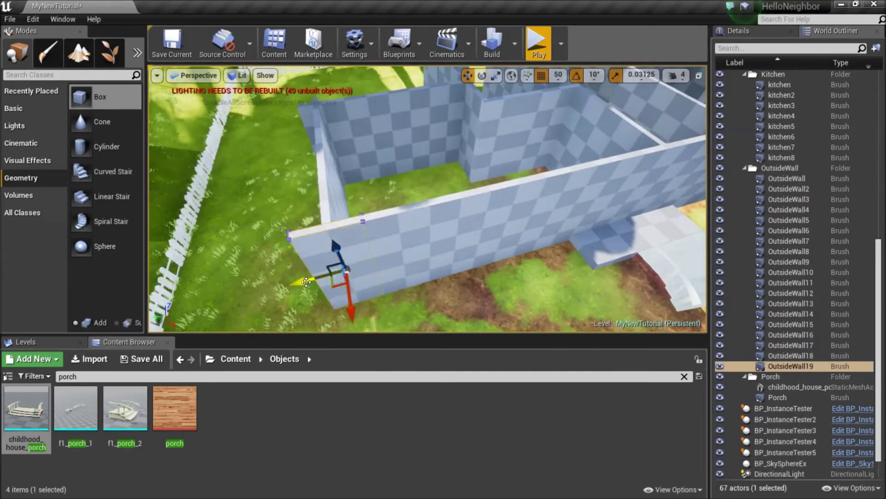
- Shift the side wall segments outward to meet the lengthened end of the front wall
{"action": "right_click_drag", "start_coordinate": [305, 280], "coordinate": [392, 230]}
{"action": "left_click", "coordinate": [432, 221], "text": "ctrl"}
{"action": "left_click", "coordinate": [407, 215], "text": "ctrl"}
{"action": "left_click", "coordinate": [431, 219]}
{"action": "left_click_drag", "start_coordinate": [291, 233], "coordinate": [282, 245]}
{"action": "right_click_drag", "start_coordinate": [283, 245], "coordinate": [485, 222]}
{"action": "left_click", "coordinate": [540, 180]}
{"action": "right_click_drag", "start_coordinate": [540, 180], "coordinate": [416, 221]}
{"action": "left_click", "coordinate": [376, 267]}
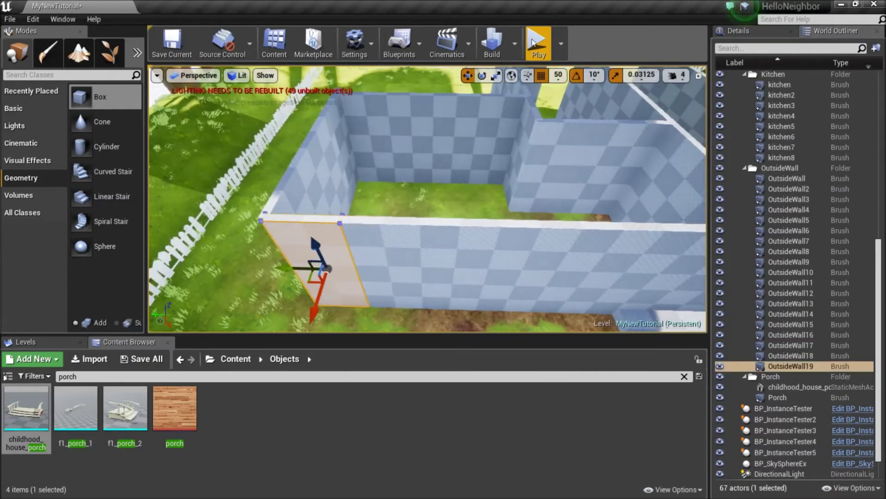
- Align the OutsideWall15 to OutsideWall18 side wall flush with the front corner using a grid snap of 10
{"action": "right_click_drag", "start_coordinate": [462, 194], "coordinate": [508, 212]}
{"action": "left_click", "coordinate": [463, 222], "text": "ctrl"}
{"action": "left_click", "coordinate": [415, 198], "text": "ctrl"}
{"action": "left_click", "coordinate": [376, 161], "text": "ctrl"}
{"action": "left_click", "coordinate": [464, 221]}
{"action": "left_click", "coordinate": [415, 198], "text": "ctrl"}
{"action": "left_click", "coordinate": [376, 161], "text": "ctrl"}
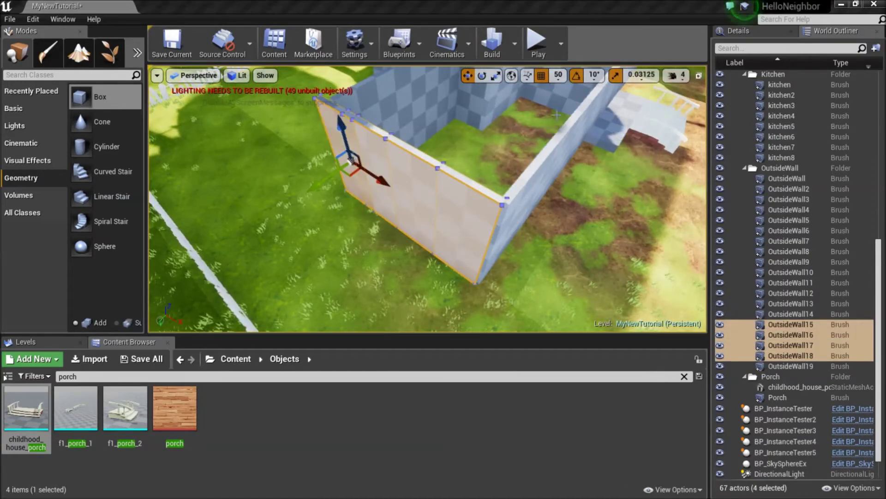
{"action": "left_click", "coordinate": [558, 75]}
{"action": "left_click", "coordinate": [557, 114]}
{"action": "left_click_drag", "start_coordinate": [318, 184], "coordinate": [324, 179]}
- Set the grid snap to 50 and extend the side wall toward the back with four duplicated segments
{"action": "right_click_drag", "start_coordinate": [324, 179], "coordinate": [392, 198]}
{"action": "left_click", "coordinate": [392, 245]}
{"action": "left_click", "coordinate": [558, 75]}
{"action": "left_click", "coordinate": [557, 123]}
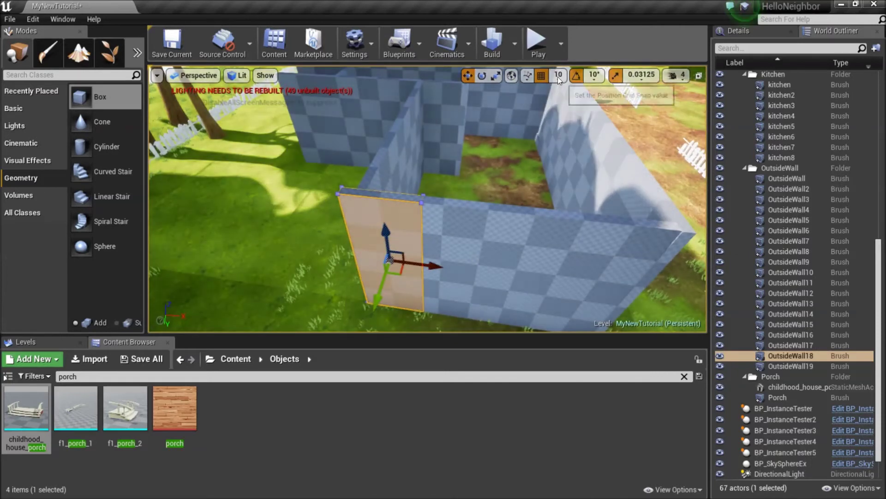
{"action": "key", "text": "]"}
{"action": "left_click_drag", "start_coordinate": [429, 267], "coordinate": [354, 265], "text": "alt"}
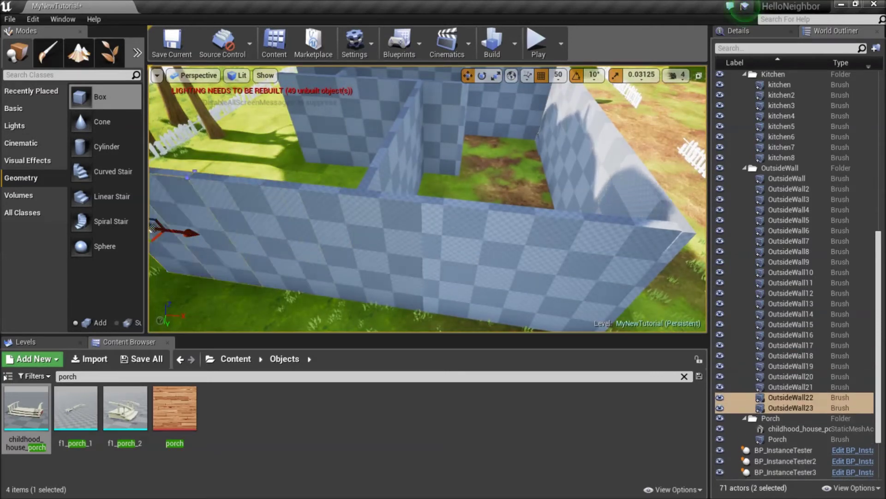
- Shift the OutsideWall23 end segment inward and place a rotated duplicate against it to form the back corner
{"action": "right_click_drag", "start_coordinate": [199, 253], "coordinate": [157, 249]}
{"action": "left_click", "coordinate": [409, 272]}
{"action": "left_click_drag", "start_coordinate": [453, 292], "coordinate": [489, 292]}
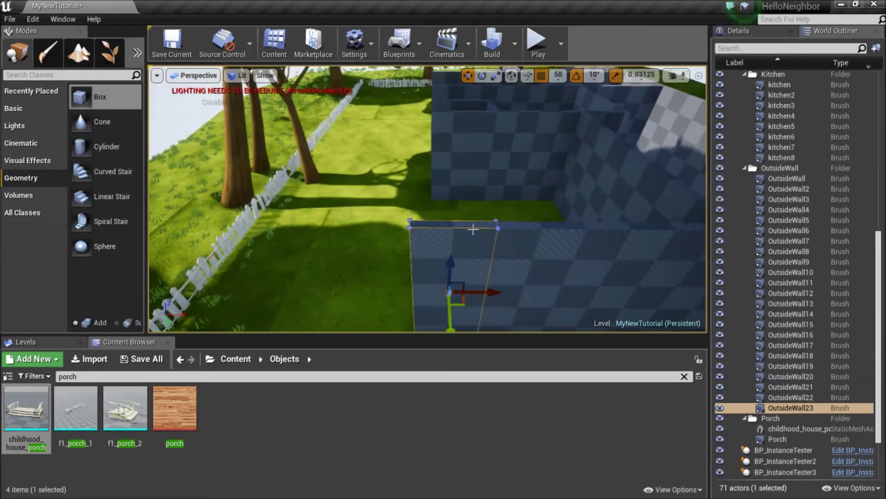
{"action": "right_click_drag", "start_coordinate": [480, 239], "coordinate": [533, 284]}
{"action": "key", "text": "e"}
{"action": "left_click_drag", "start_coordinate": [493, 209], "coordinate": [511, 216], "text": "alt"}
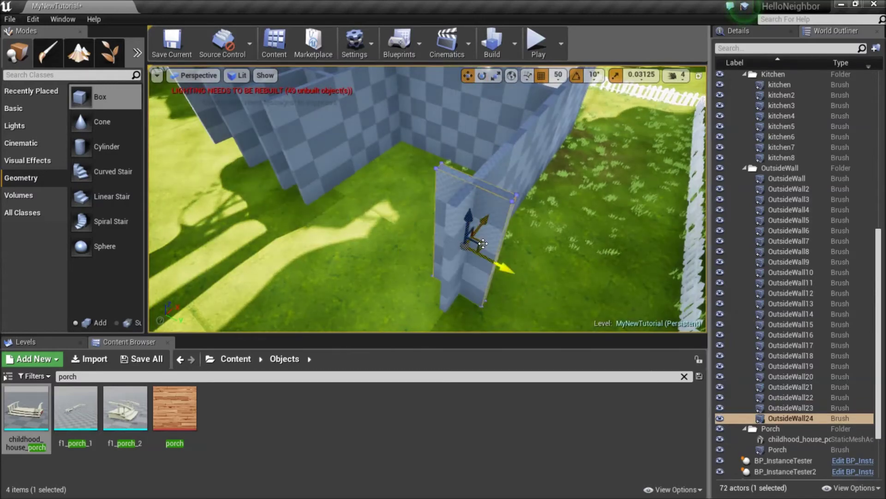
{"action": "left_click_drag", "start_coordinate": [481, 243], "coordinate": [436, 246]}
- Extend the back wall from the corner with three duplicates and adjust its position
{"action": "right_click_drag", "start_coordinate": [436, 247], "coordinate": [425, 277]}
{"action": "left_click_drag", "start_coordinate": [460, 232], "coordinate": [333, 159], "text": "alt"}
{"action": "right_click_drag", "start_coordinate": [334, 160], "coordinate": [383, 211]}
{"action": "left_click_drag", "start_coordinate": [383, 211], "coordinate": [399, 211]}
{"action": "right_click_drag", "start_coordinate": [399, 211], "coordinate": [318, 231]}
- Align the OutsideWall23 segment with the back corner using a grid snap of 10
{"action": "left_click", "coordinate": [379, 250]}
{"action": "left_click", "coordinate": [421, 258], "text": "ctrl"}
{"action": "left_click", "coordinate": [489, 208], "text": "ctrl"}
{"action": "left_click", "coordinate": [517, 207], "text": "ctrl"}
{"action": "left_click", "coordinate": [557, 205], "text": "ctrl"}
{"action": "right_click_drag", "start_coordinate": [556, 206], "coordinate": [637, 226]}
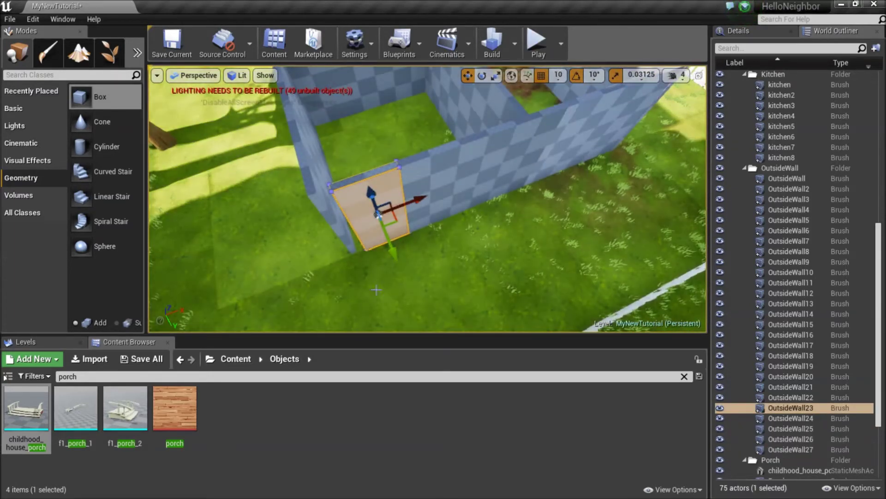
{"action": "left_click_drag", "start_coordinate": [418, 198], "coordinate": [403, 209]}
- Set the grid snap to 50 and extend the back wall with duplicates of four selected segments
{"action": "left_click", "coordinate": [559, 75]}
{"action": "left_click", "coordinate": [559, 136]}
{"action": "right_click_drag", "start_coordinate": [531, 208], "coordinate": [619, 208]}
{"action": "left_click", "coordinate": [411, 221]}
{"action": "left_click", "coordinate": [517, 221], "text": "ctrl"}
{"action": "left_click", "coordinate": [595, 219], "text": "ctrl"}
{"action": "left_click", "coordinate": [646, 216], "text": "ctrl"}
{"action": "left_click_drag", "start_coordinate": [633, 244], "coordinate": [351, 228], "text": "alt+shift"}
- Lengthen the back wall past the living room with duplicates of three selected segments
{"action": "left_click", "coordinate": [408, 217]}
{"action": "left_click", "coordinate": [485, 220], "text": "ctrl"}
{"action": "left_click", "coordinate": [557, 221], "text": "ctrl"}
{"action": "left_click_drag", "start_coordinate": [577, 240], "coordinate": [305, 206], "text": "alt"}
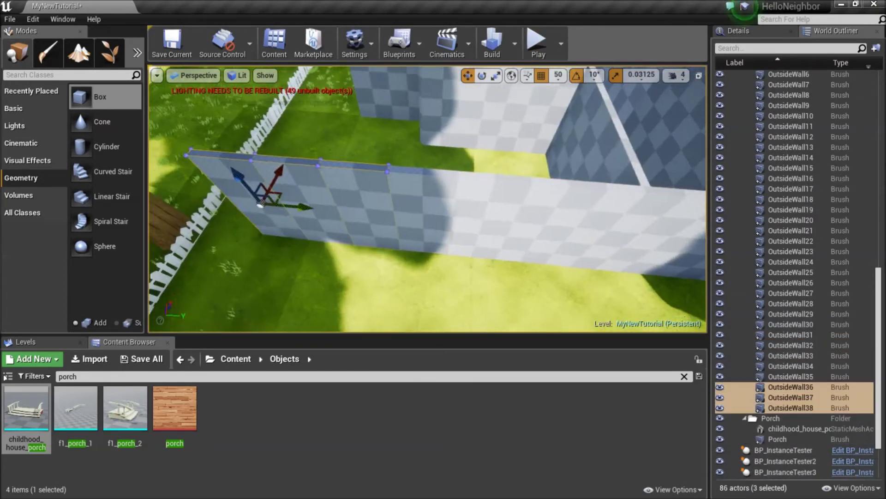
- Delete the surplus back wall segment and duplicate the end segment with a 90° rotation for the second side wall
{"action": "right_click_drag", "start_coordinate": [304, 206], "coordinate": [333, 222]}
{"action": "left_click", "coordinate": [400, 180]}
{"action": "key", "text": "Delete"}
{"action": "right_click_drag", "start_coordinate": [399, 180], "coordinate": [425, 204]}
{"action": "left_click", "coordinate": [425, 203]}
{"action": "key", "text": "e"}
{"action": "left_click_drag", "start_coordinate": [466, 272], "coordinate": [489, 194], "text": "alt"}
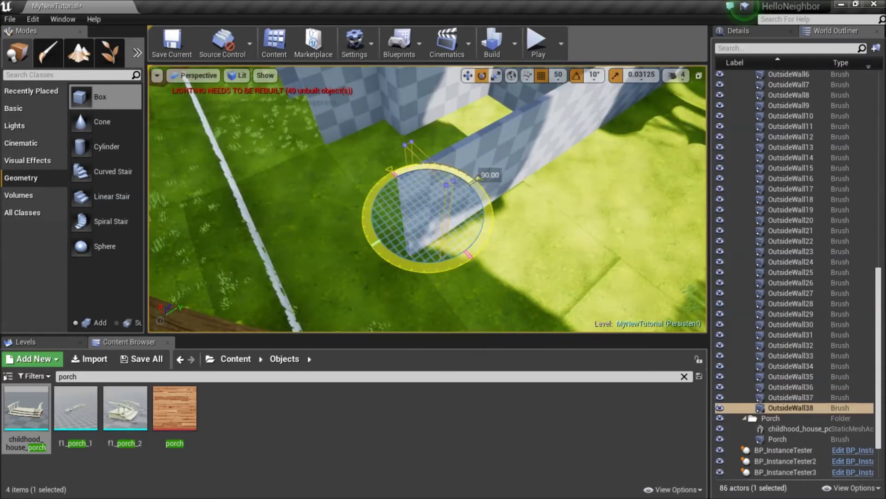
- Extend the living room's outer side wall to the front wall with duplicates and delete the surplus segment
{"action": "key", "text": "w"}
{"action": "right_click_drag", "start_coordinate": [480, 185], "coordinate": [534, 251]}
{"action": "left_click_drag", "start_coordinate": [535, 258], "coordinate": [227, 286], "text": "alt"}
{"action": "left_click", "coordinate": [600, 244], "text": "ctrl"}
{"action": "right_click_drag", "start_coordinate": [227, 286], "coordinate": [184, 272]}
{"action": "left_click_drag", "start_coordinate": [339, 265], "coordinate": [283, 266], "text": "alt"}
{"action": "right_click_drag", "start_coordinate": [283, 265], "coordinate": [258, 258]}
{"action": "left_click", "coordinate": [318, 249]}
{"action": "key", "text": "Delete"}
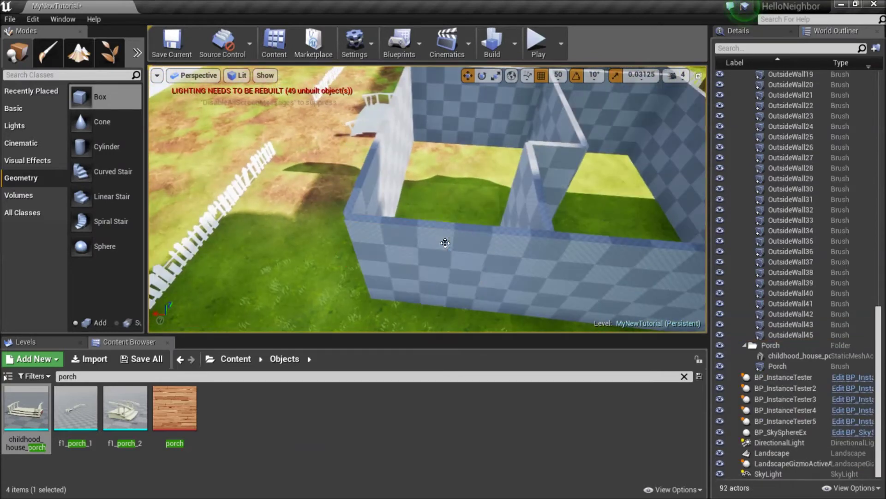
- Set the grid snap to 5 and nudge the OutsideWall7 segment along the front wall into alignment
{"action": "right_click_drag", "start_coordinate": [447, 241], "coordinate": [577, 249]}
{"action": "right_click_drag", "start_coordinate": [490, 231], "coordinate": [489, 189]}
{"action": "left_click", "coordinate": [487, 189]}
{"action": "key", "text": "bracketleft"}
{"action": "key", "text": "bracketleft"}
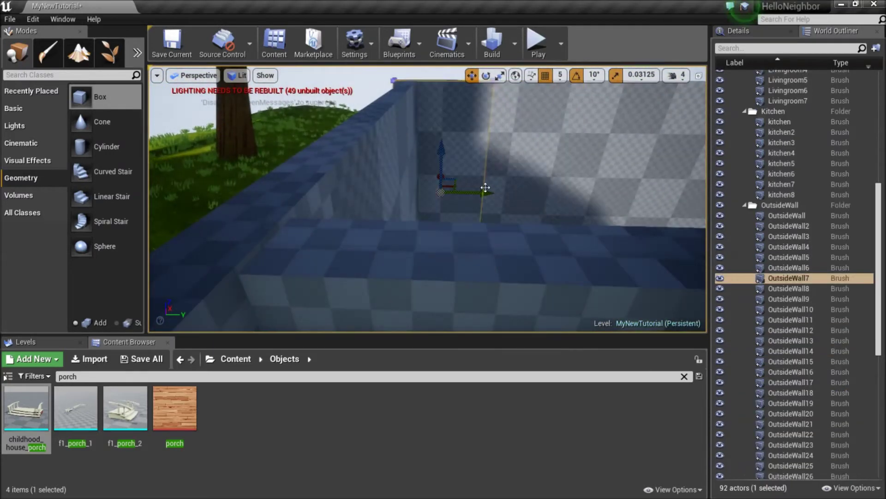
{"action": "left_click_drag", "start_coordinate": [485, 187], "coordinate": [495, 189]}
- Shift OutsideWall42 to the edge of the inner wall and fill the gap with a duplicate of the neighbouring segment
{"action": "right_click_drag", "start_coordinate": [536, 197], "coordinate": [424, 217]}
{"action": "left_click", "coordinate": [425, 134]}
{"action": "left_click", "coordinate": [364, 152]}
{"action": "left_click", "coordinate": [484, 143]}
{"action": "left_click", "coordinate": [683, 286]}
{"action": "right_click_drag", "start_coordinate": [485, 143], "coordinate": [461, 184]}
{"action": "left_click", "coordinate": [295, 162]}
{"action": "left_click", "coordinate": [198, 162]}
{"action": "left_click", "coordinate": [467, 161]}
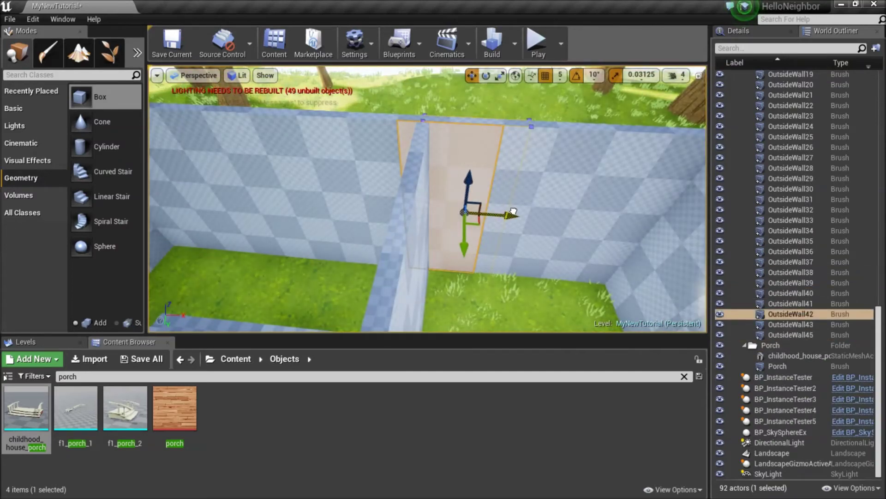
{"action": "right_click_drag", "start_coordinate": [513, 211], "coordinate": [467, 203]}
{"action": "left_click", "coordinate": [355, 185]}
{"action": "left_click_drag", "start_coordinate": [406, 207], "coordinate": [427, 207], "text": "alt"}
- Shift OutsideWall32 to one side of the inner wall and fill the opening with a duplicate of the adjacent segment
{"action": "mouse_move", "coordinate": [427, 207]}
{"action": "right_mouse_down"}
{"action": "mouse_move", "coordinate": [462, 231]}
{"action": "mouse_move", "coordinate": [499, 194]}
{"action": "mouse_move", "coordinate": [415, 212]}
{"action": "right_mouse_up"}
{"action": "left_click", "coordinate": [415, 212]}
{"action": "left_click_drag", "start_coordinate": [361, 234], "coordinate": [345, 233]}
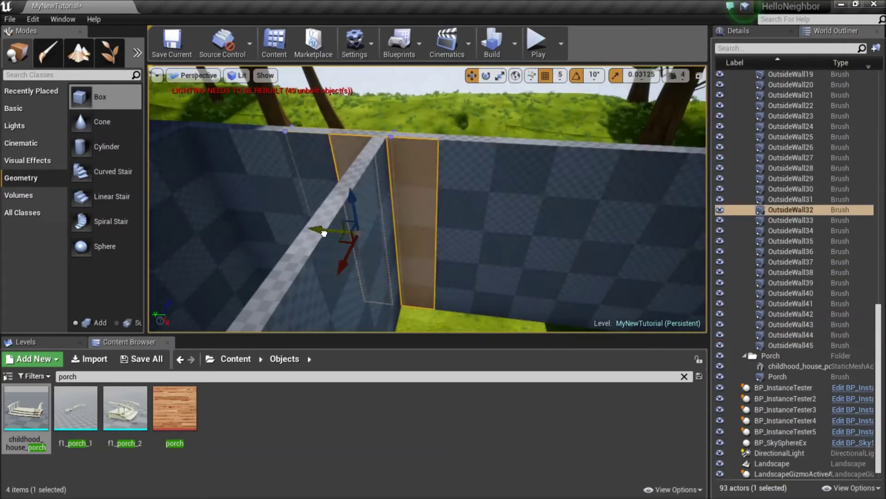
{"action": "right_click_drag", "start_coordinate": [344, 234], "coordinate": [439, 222]}
{"action": "left_click", "coordinate": [471, 199]}
{"action": "left_click_drag", "start_coordinate": [441, 241], "coordinate": [418, 239], "text": "alt"}
- Remove the OutsideWall32 segment and close the gap in the back wall with a duplicate of OutsideWall29
{"action": "right_click_drag", "start_coordinate": [418, 239], "coordinate": [443, 139]}
{"action": "left_click", "coordinate": [443, 139]}
{"action": "key", "text": "ctrl+z"}
{"action": "left_click_drag", "start_coordinate": [463, 171], "coordinate": [466, 171]}
{"action": "left_click", "coordinate": [403, 157]}
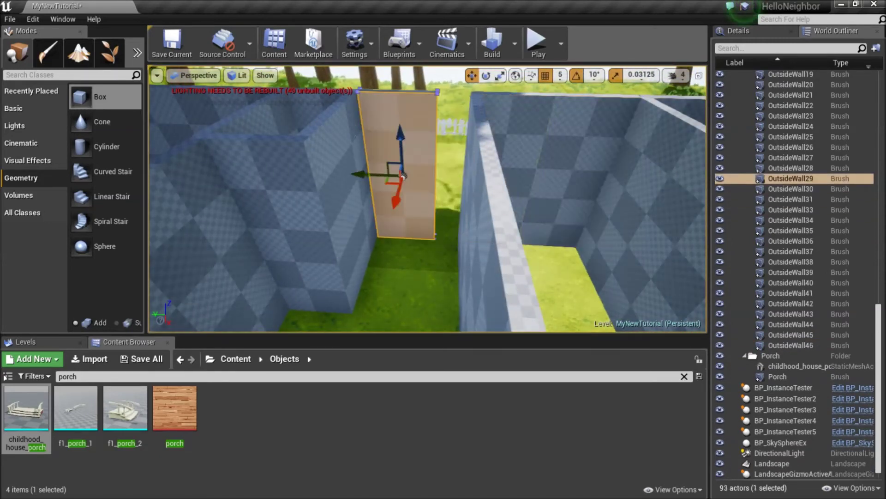
{"action": "left_click_drag", "start_coordinate": [366, 176], "coordinate": [398, 178], "text": "alt"}
- Set the grid snap to 50 and shift OutsideWall18 along the outside wall toward the gap beside the inner wall
{"action": "left_click", "coordinate": [560, 75]}
{"action": "left_click", "coordinate": [569, 137]}
{"action": "right_click_drag", "start_coordinate": [522, 184], "coordinate": [508, 212]}
{"action": "left_click", "coordinate": [653, 207]}
{"action": "right_click_drag", "start_coordinate": [577, 208], "coordinate": [508, 212]}
{"action": "left_click", "coordinate": [464, 212]}
{"action": "right_click_drag", "start_coordinate": [443, 212], "coordinate": [397, 217]}
{"action": "left_click", "coordinate": [355, 208]}
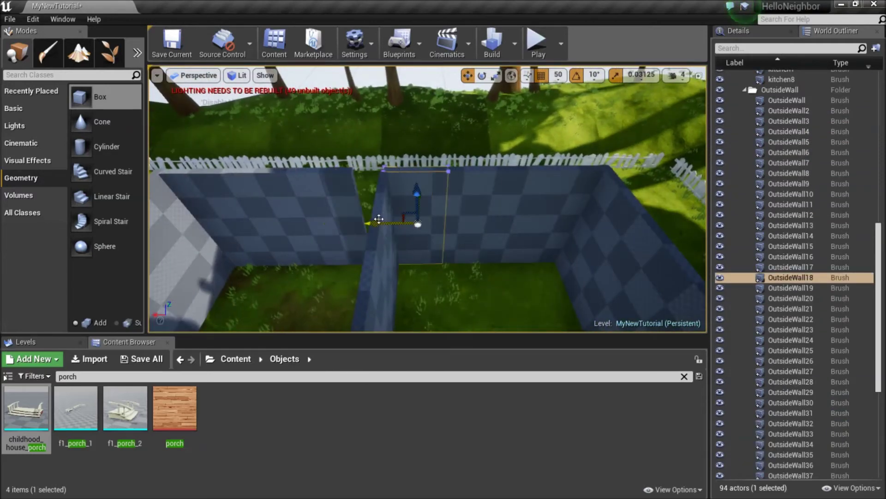
{"action": "left_click", "coordinate": [431, 204]}
{"action": "left_click_drag", "start_coordinate": [402, 221], "coordinate": [386, 220]}
- Shift the wall segments next to OutsideWall18 in the same direction to close the spaces between them
{"action": "left_click", "coordinate": [485, 203]}
{"action": "left_click_drag", "start_coordinate": [455, 222], "coordinate": [438, 222]}
{"action": "left_click", "coordinate": [545, 196]}
{"action": "left_click", "coordinate": [515, 207]}
{"action": "left_click_drag", "start_coordinate": [506, 219], "coordinate": [490, 220]}
- Inspect the outside and inner walls around the house for remaining gaps
{"action": "right_click_drag", "start_coordinate": [490, 220], "coordinate": [545, 249]}
{"action": "left_click", "coordinate": [298, 178]}
{"action": "right_click_drag", "start_coordinate": [298, 178], "coordinate": [388, 189]}
{"action": "left_click", "coordinate": [447, 171]}
{"action": "right_click_drag", "start_coordinate": [448, 171], "coordinate": [392, 166]}
{"action": "left_click", "coordinate": [436, 194]}
{"action": "left_click", "coordinate": [483, 185]}
{"action": "right_click_drag", "start_coordinate": [482, 185], "coordinate": [479, 147]}
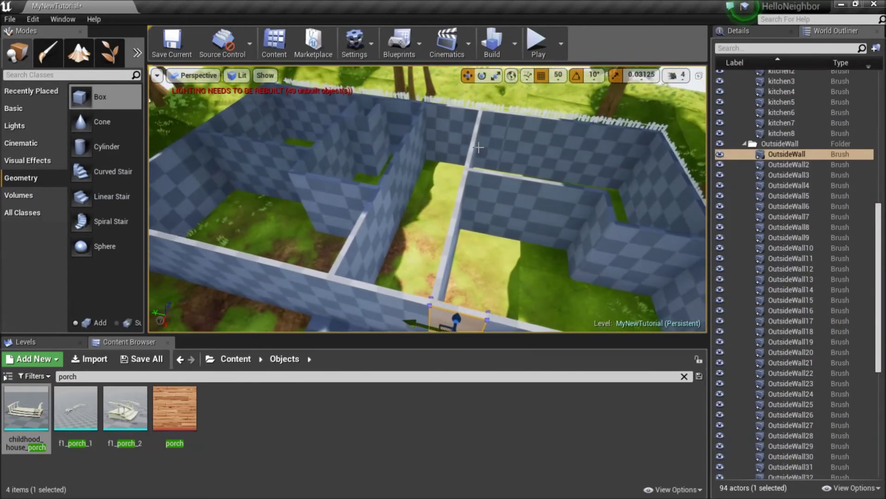
- Collapse the OutsideWall, Bedroom, hallway and Kitchen folders in the level's actor list
{"action": "left_click", "coordinate": [744, 144]}
{"action": "scroll", "coordinate": [757, 153], "scroll_direction": "up", "scroll_amount": 10}
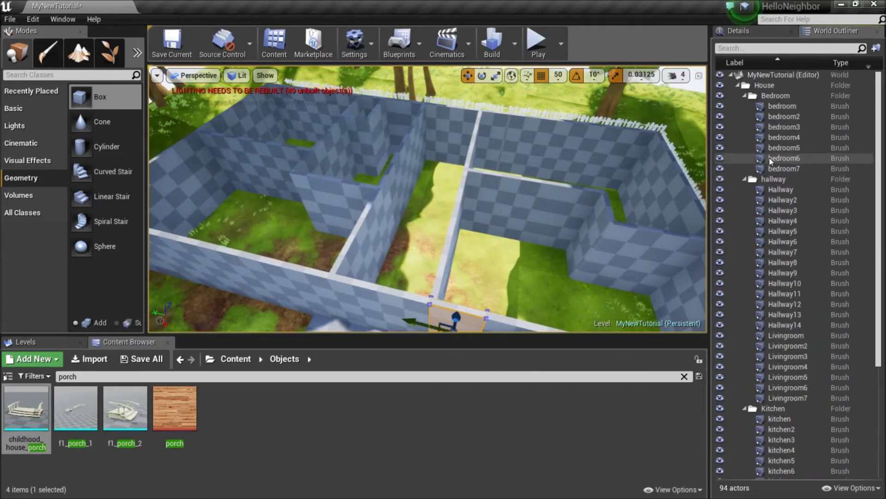
{"action": "left_click", "coordinate": [744, 95]}
{"action": "left_click", "coordinate": [744, 106]}
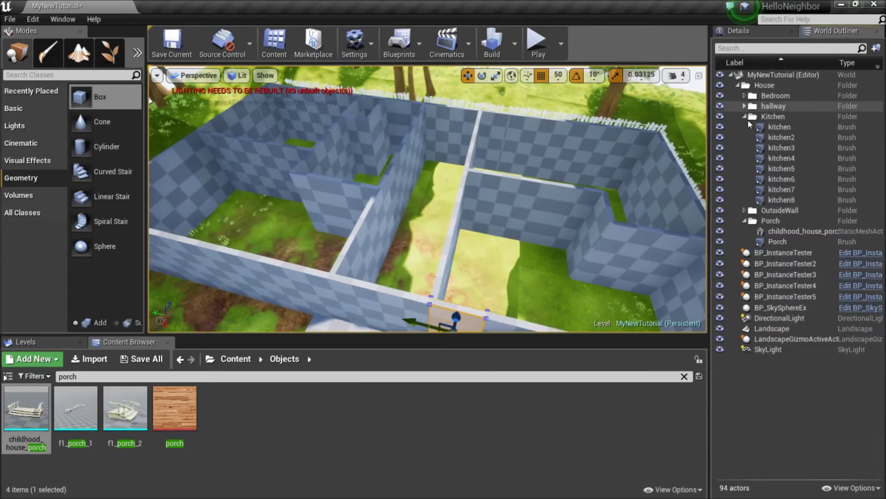
{"action": "left_click", "coordinate": [745, 116]}
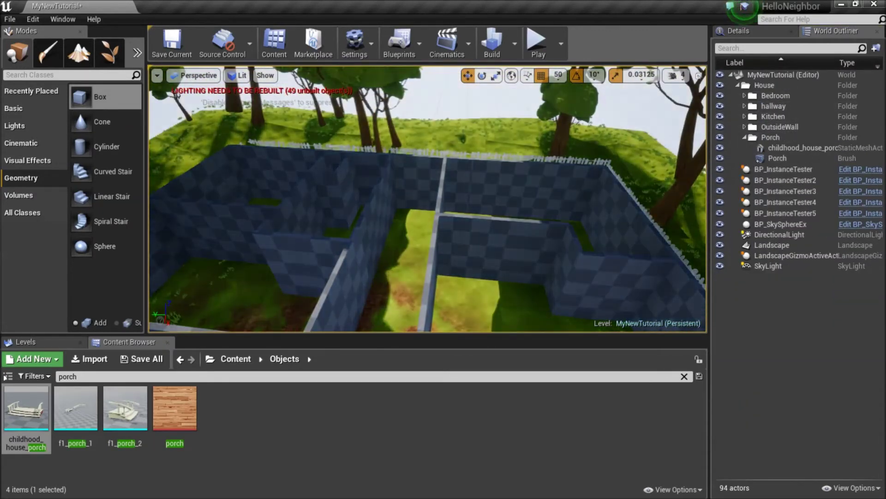
- Duplicate the Porch brush and place the copy inside the house, behind the front wall at the hallway entrance
{"action": "mouse_move", "coordinate": [427, 199]}
{"action": "right_mouse_down"}
{"action": "mouse_move", "coordinate": [427, 212]}
{"action": "mouse_move", "coordinate": [423, 198]}
{"action": "mouse_move", "coordinate": [462, 240]}
{"action": "mouse_move", "coordinate": [526, 250]}
{"action": "mouse_move", "coordinate": [466, 231]}
{"action": "mouse_move", "coordinate": [364, 222]}
{"action": "right_mouse_up"}
{"action": "key", "text": "s"}
{"action": "key", "text": "a"}
{"action": "key", "text": "w"}
{"action": "left_click", "coordinate": [500, 231]}
{"action": "key", "text": "d"}
{"action": "mouse_move", "coordinate": [478, 276]}
{"action": "right_mouse_down"}
{"action": "mouse_move", "coordinate": [482, 307]}
{"action": "mouse_move", "coordinate": [479, 275]}
{"action": "right_mouse_up"}
{"action": "key", "text": "s"}
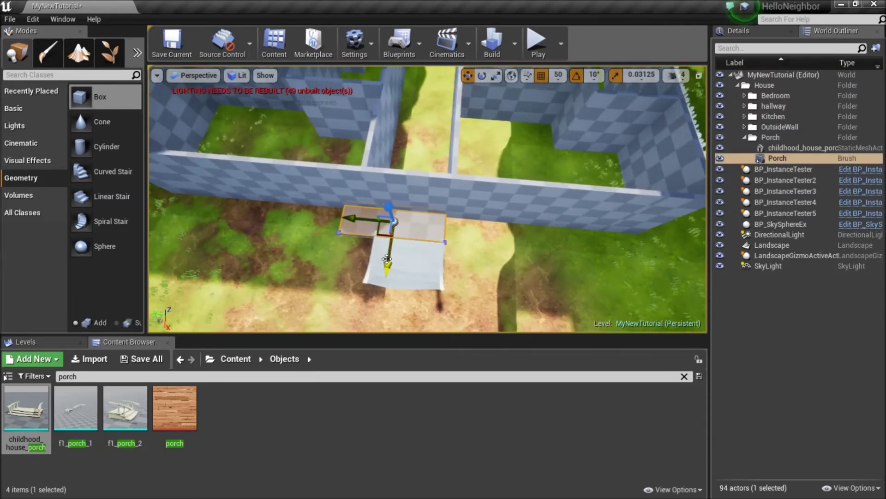
{"action": "left_click_drag", "start_coordinate": [387, 257], "coordinate": [390, 216], "text": "alt"}
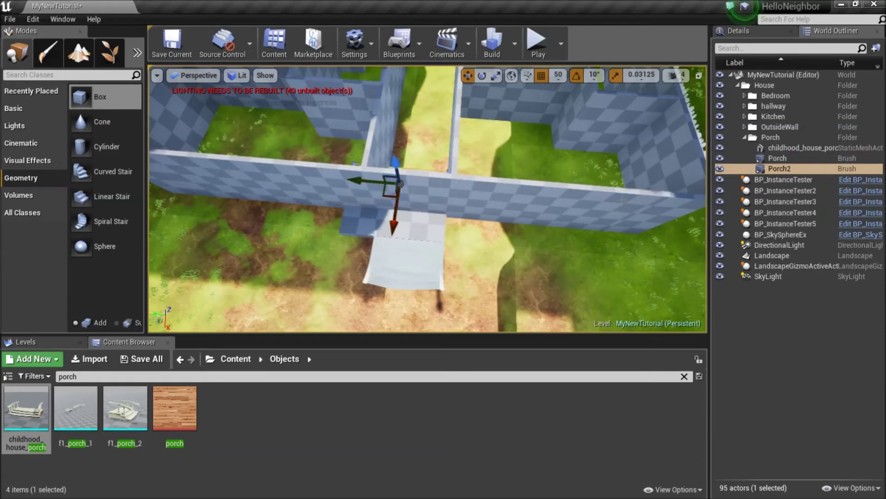
{"action": "right_click_drag", "start_coordinate": [468, 203], "coordinate": [595, 233]}
{"action": "key", "text": "a"}
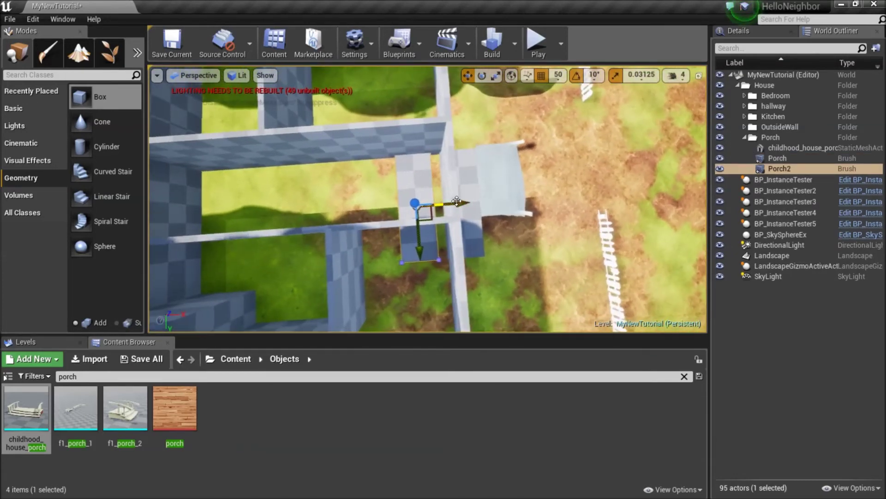
{"action": "mouse_move", "coordinate": [455, 262]}
{"action": "left_mouse_down", "text": "alt"}
{"action": "mouse_move", "coordinate": [553, 286]}
{"action": "mouse_move", "coordinate": [396, 249]}
{"action": "left_mouse_up", "text": "alt"}
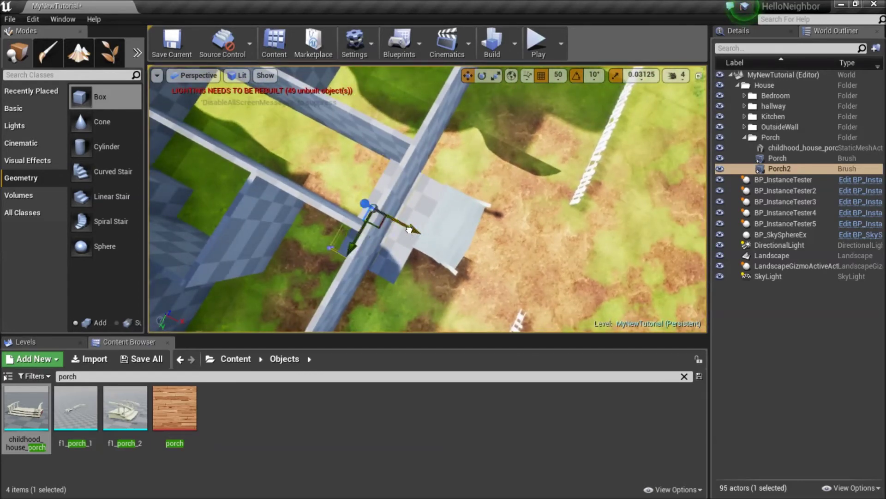
- Set the grid snap to 5 and align the duplicated Porch2 brush with the inner side of the front wall
{"action": "key", "text": "a"}
{"action": "right_click_drag", "start_coordinate": [423, 240], "coordinate": [501, 250]}
{"action": "key", "text": "w"}
{"action": "key", "text": "s"}
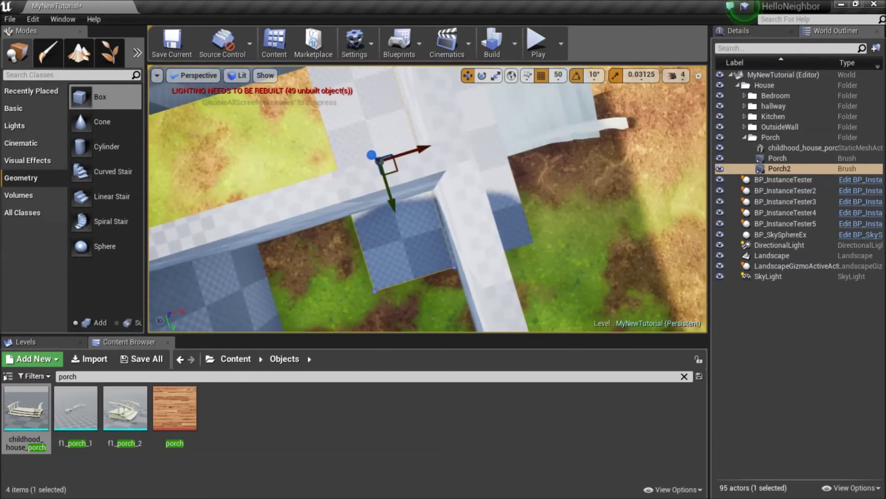
{"action": "key", "text": "a"}
{"action": "right_click_drag", "start_coordinate": [442, 248], "coordinate": [442, 249]}
{"action": "key", "text": "d"}
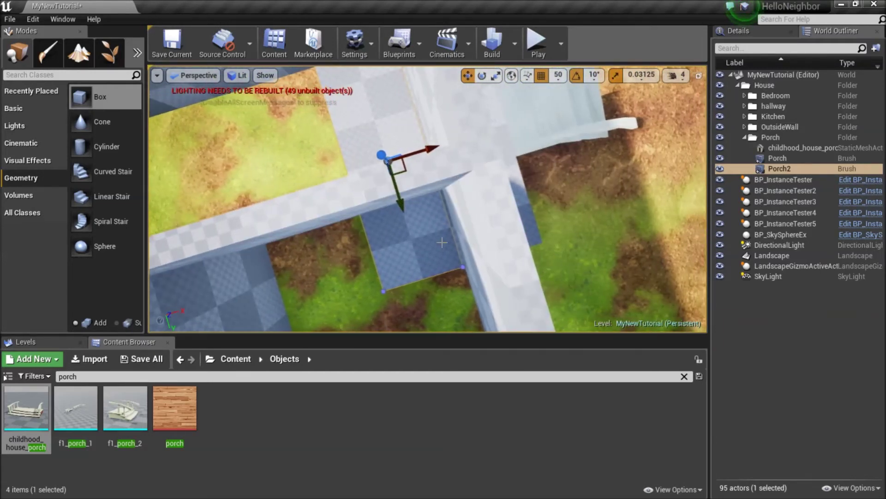
{"action": "left_click", "coordinate": [559, 75]}
{"action": "left_click", "coordinate": [567, 112]}
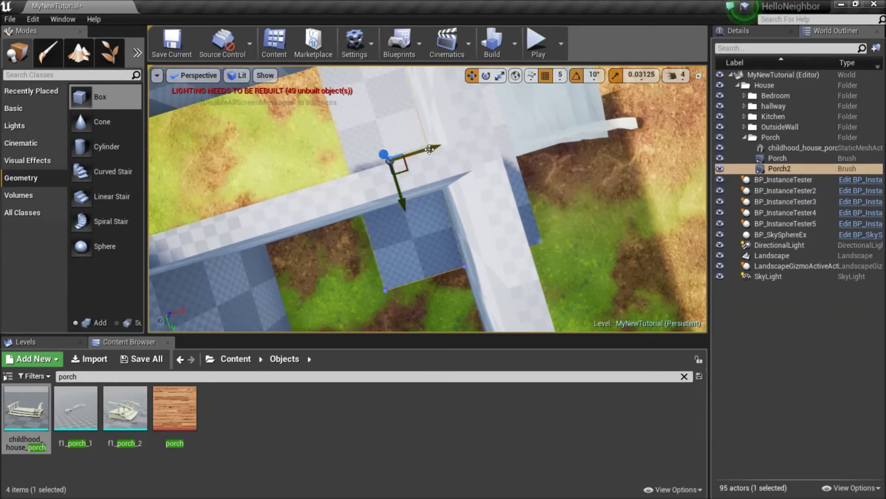
{"action": "mouse_move", "coordinate": [422, 146]}
{"action": "right_mouse_down"}
{"action": "mouse_move", "coordinate": [549, 136]}
{"action": "mouse_move", "coordinate": [423, 148]}
{"action": "right_mouse_up"}
{"action": "key", "text": "s"}
{"action": "key", "text": "a"}
{"action": "key", "text": "d"}
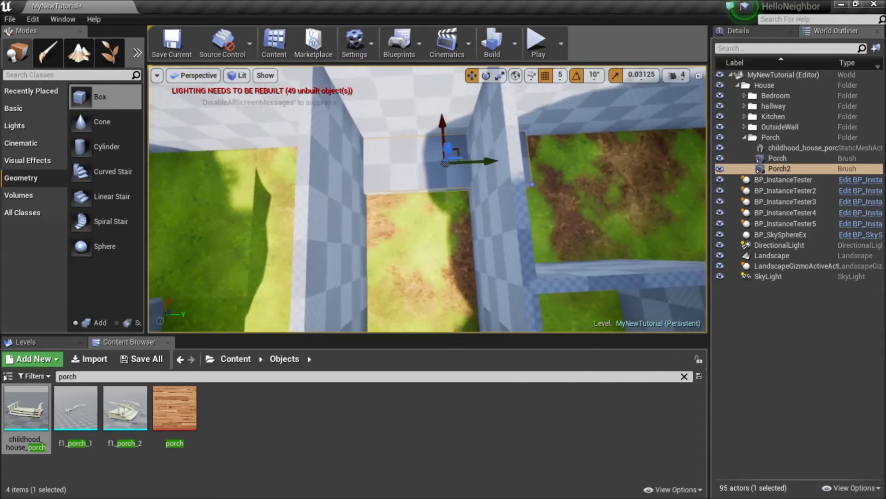
{"action": "left_click_drag", "start_coordinate": [421, 147], "coordinate": [422, 148], "text": "alt"}
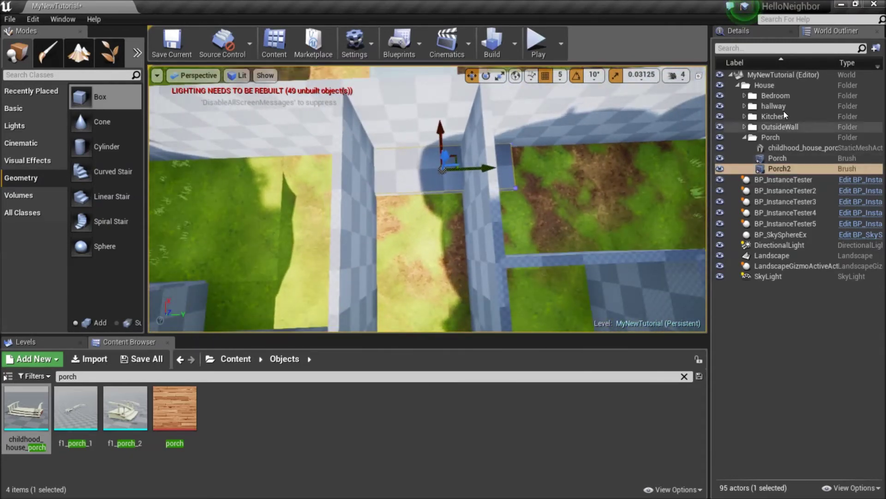
- Rename the Porch2 brush to Floor
{"action": "left_click", "coordinate": [756, 33]}
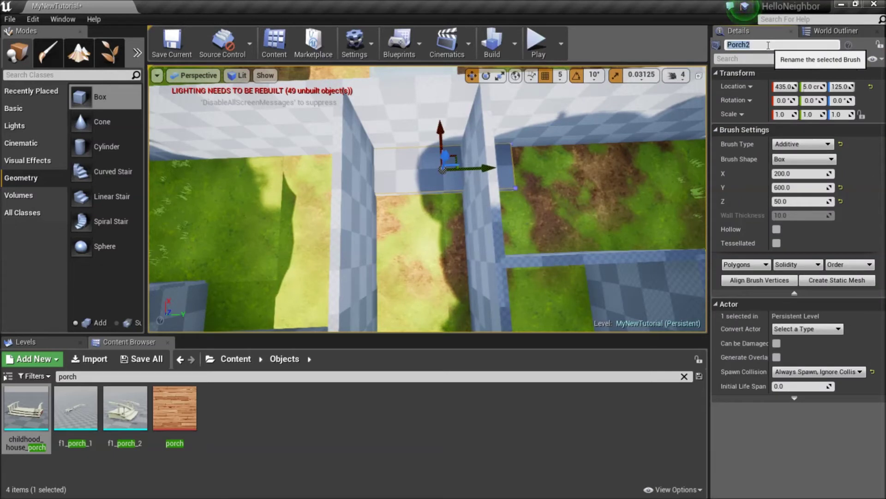
{"action": "key", "text": "Return"}
{"action": "left_click", "coordinate": [835, 31]}
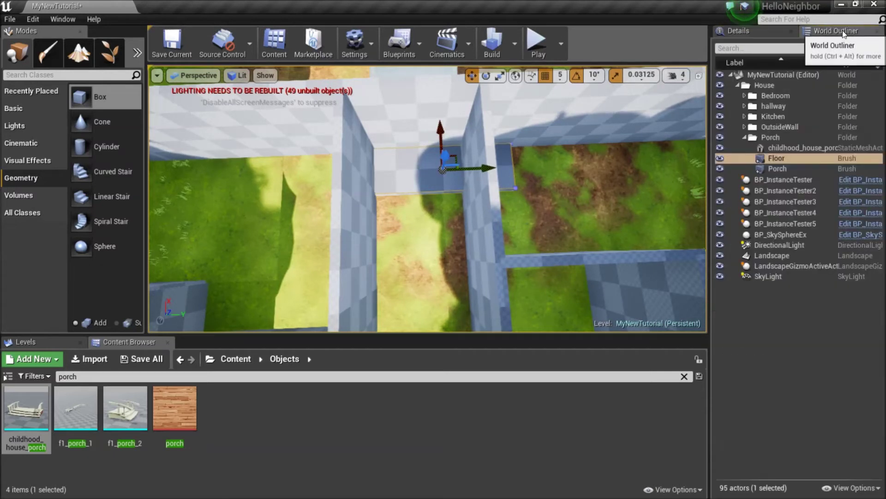
- Move the Floor brush into a new folder named Floor and place that folder directly under House
{"action": "right_click", "coordinate": [782, 160]}
{"action": "mouse_move", "coordinate": [803, 395]}
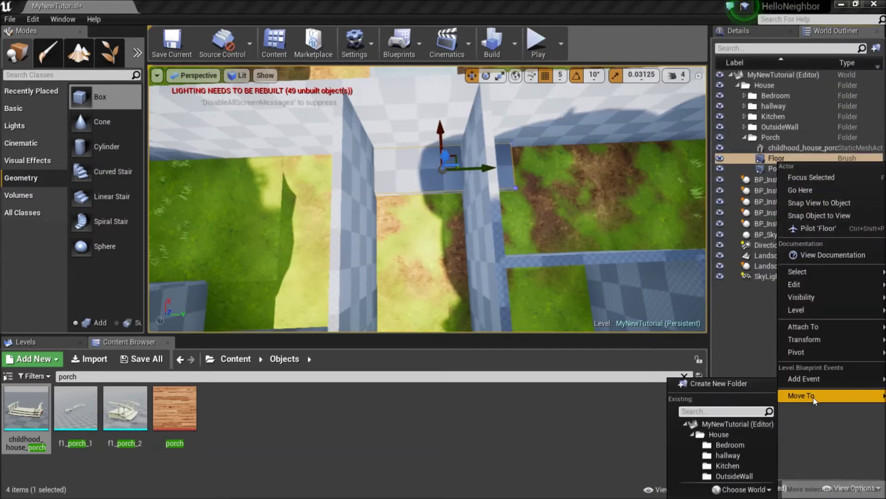
{"action": "left_click", "coordinate": [745, 391]}
{"action": "type", "text": "F"}
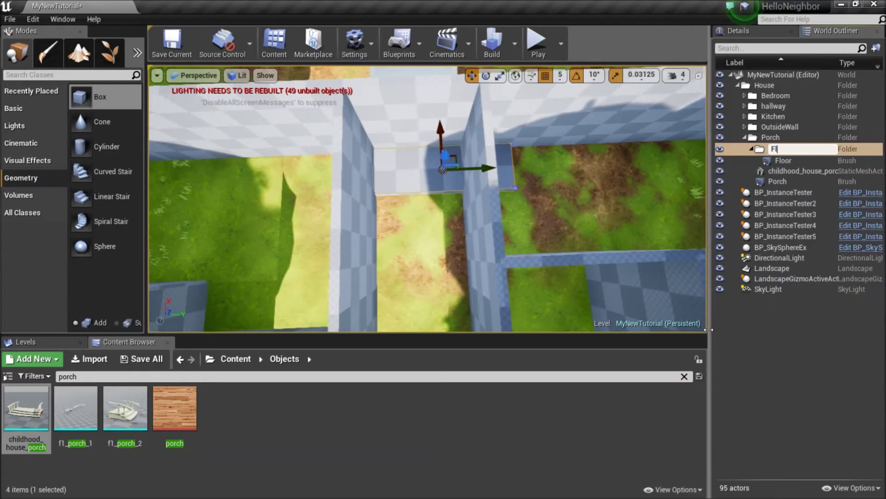
{"action": "type", "text": "loor"}
{"action": "key", "text": "Return"}
{"action": "left_click_drag", "start_coordinate": [790, 146], "coordinate": [752, 87]}
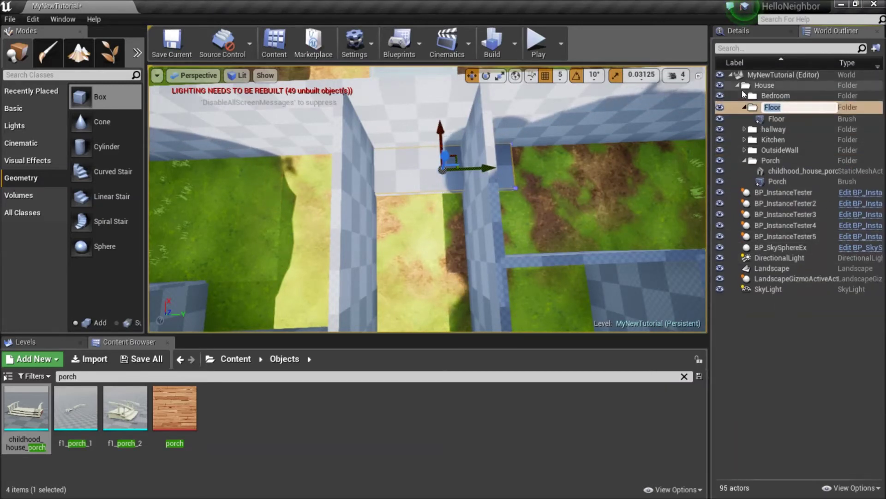
{"action": "key", "text": "Return"}
- Set the Floor brush's Y size to 400 and fit it between the two hallway walls
{"action": "left_click", "coordinate": [419, 180]}
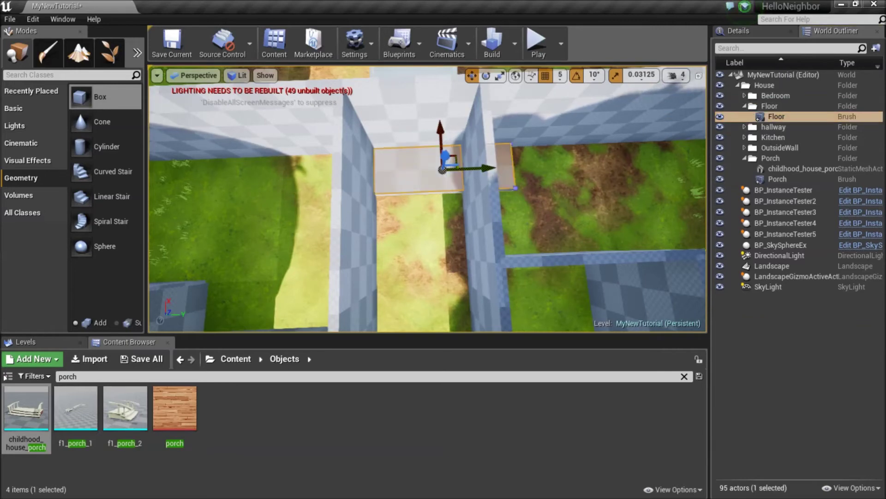
{"action": "left_click", "coordinate": [775, 26]}
{"action": "scroll", "coordinate": [804, 358], "scroll_direction": "down", "scroll_amount": 10}
{"action": "left_click", "coordinate": [807, 379]}
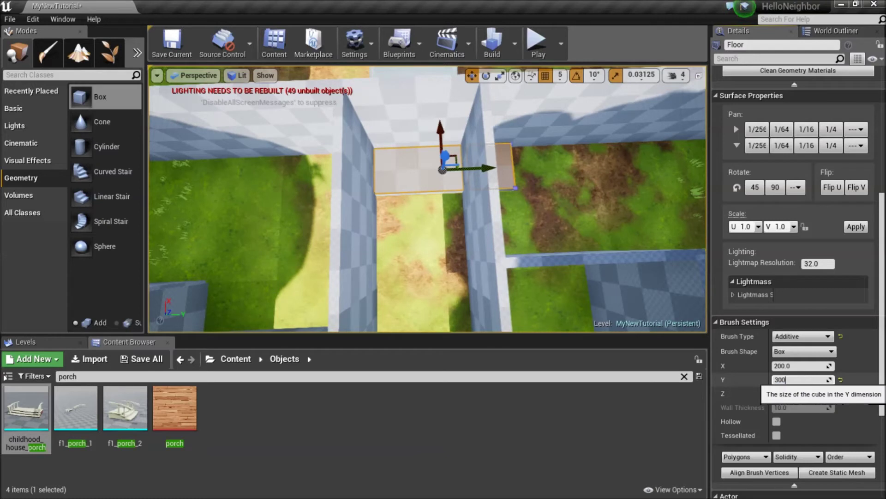
{"action": "type", "text": "300"}
{"action": "key", "text": "Return"}
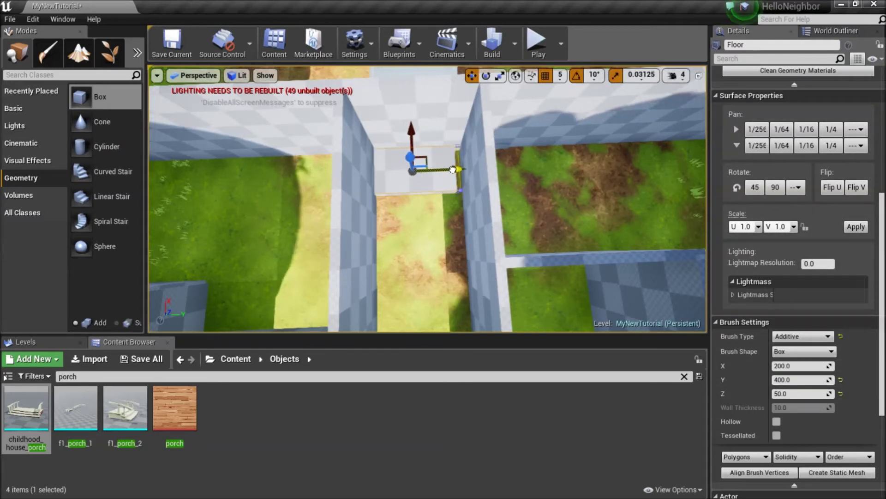
{"action": "left_click_drag", "start_coordinate": [453, 170], "coordinate": [455, 169]}
{"action": "mouse_move", "coordinate": [457, 169]}
{"action": "right_mouse_down"}
{"action": "mouse_move", "coordinate": [489, 171]}
{"action": "mouse_move", "coordinate": [441, 182]}
{"action": "mouse_move", "coordinate": [437, 201]}
{"action": "right_mouse_up"}
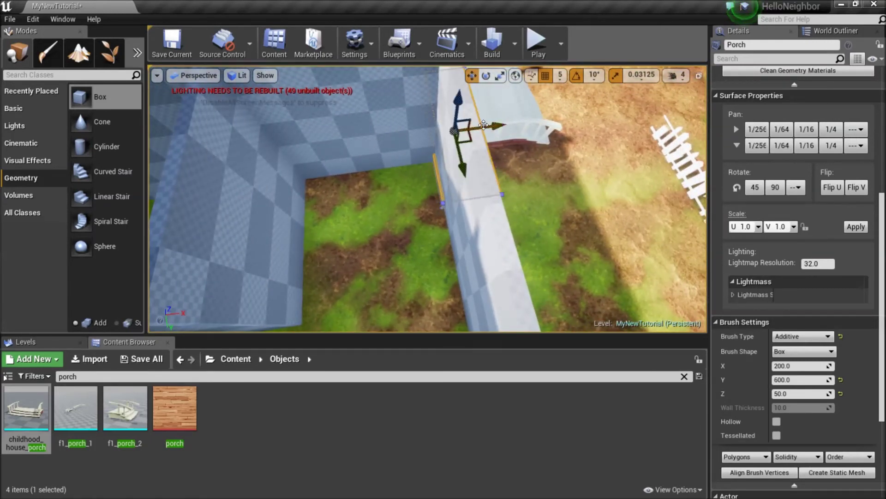
- Set the grid snap to 50 and duplicate the Floor brush repeatedly along the hallway toward the back wall
{"action": "right_click_drag", "start_coordinate": [487, 127], "coordinate": [513, 190]}
{"action": "left_click", "coordinate": [560, 75]}
{"action": "left_click", "coordinate": [571, 133]}
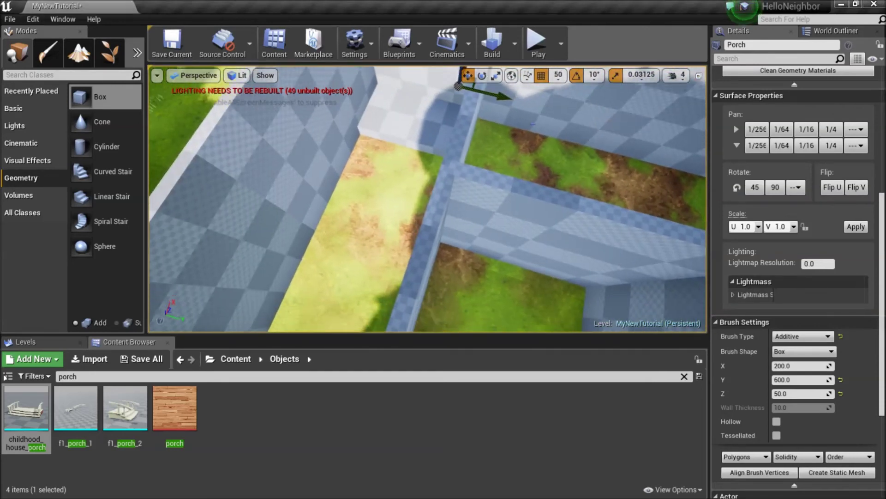
{"action": "right_click_drag", "start_coordinate": [532, 128], "coordinate": [510, 115]}
{"action": "left_click", "coordinate": [447, 142]}
{"action": "mouse_move", "coordinate": [447, 141]}
{"action": "right_mouse_down"}
{"action": "mouse_move", "coordinate": [432, 138]}
{"action": "mouse_move", "coordinate": [475, 134]}
{"action": "mouse_move", "coordinate": [475, 151]}
{"action": "right_mouse_up"}
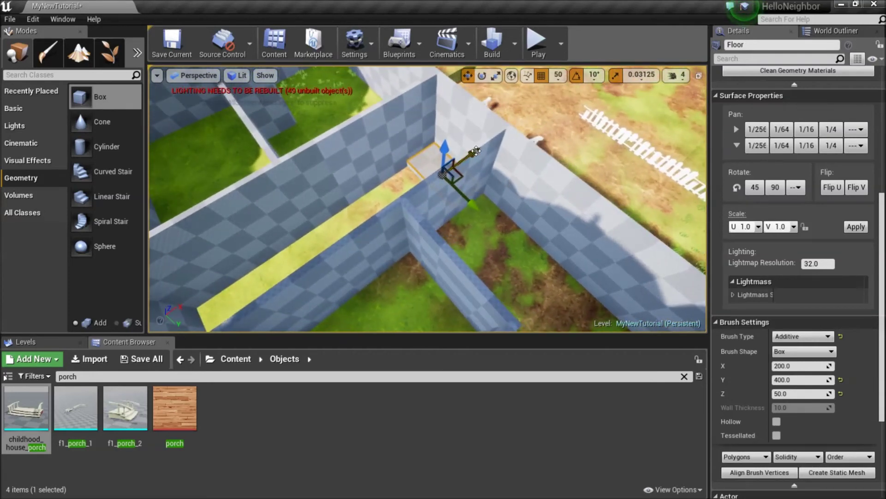
{"action": "left_click_drag", "start_coordinate": [476, 151], "coordinate": [448, 172], "text": "alt"}
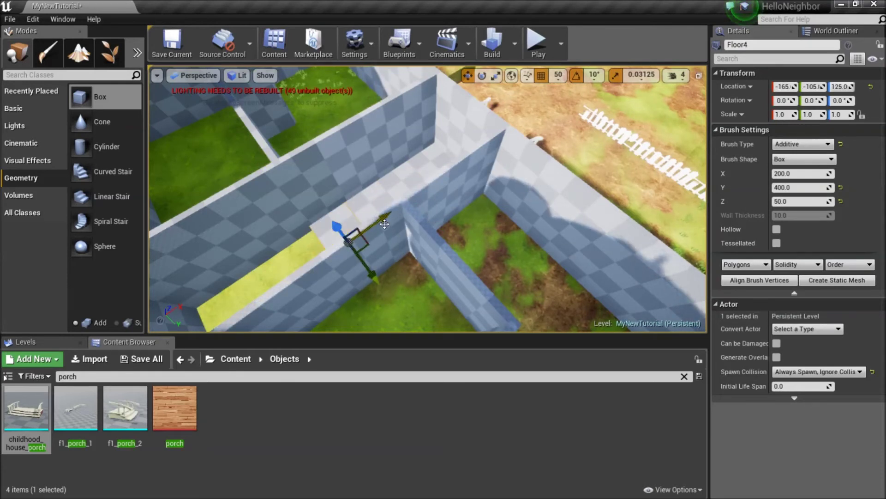
{"action": "right_click_drag", "start_coordinate": [342, 247], "coordinate": [277, 240]}
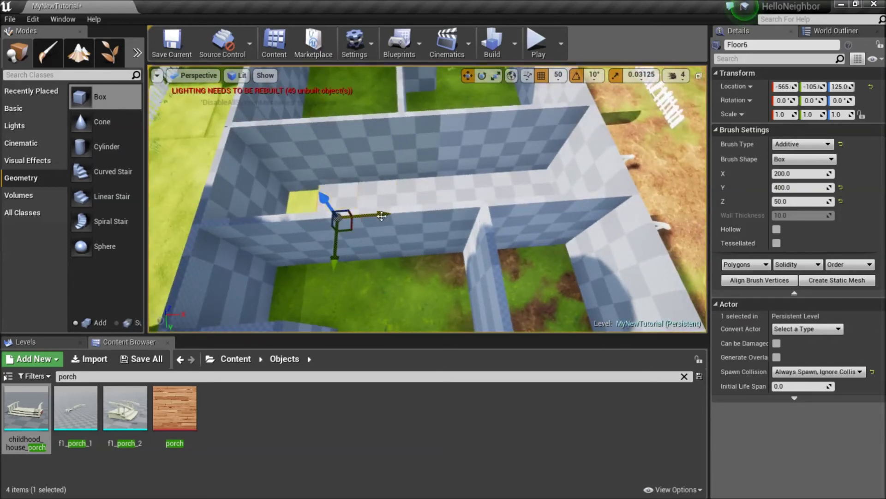
{"action": "right_click_drag", "start_coordinate": [426, 234], "coordinate": [619, 272]}
{"action": "right_click_drag", "start_coordinate": [369, 194], "coordinate": [408, 214]}
{"action": "left_click", "coordinate": [407, 214]}
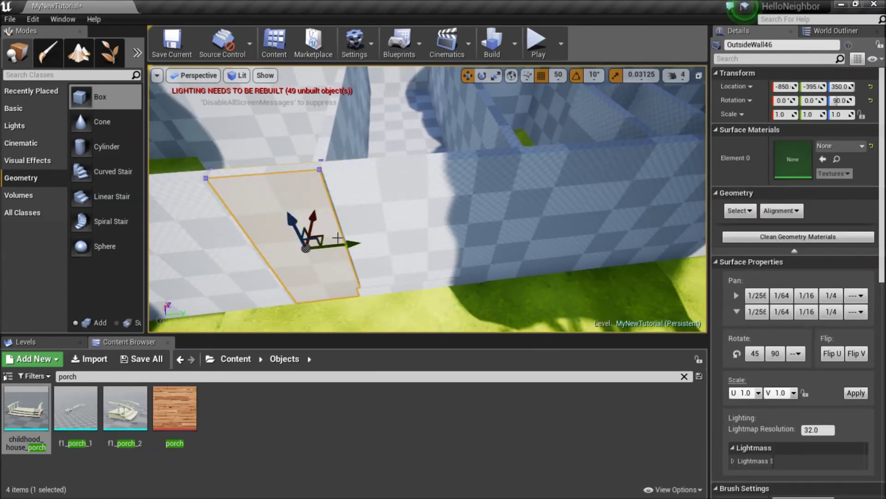
{"action": "right_click_drag", "start_coordinate": [332, 217], "coordinate": [365, 226]}
{"action": "right_click_drag", "start_coordinate": [421, 225], "coordinate": [470, 235]}
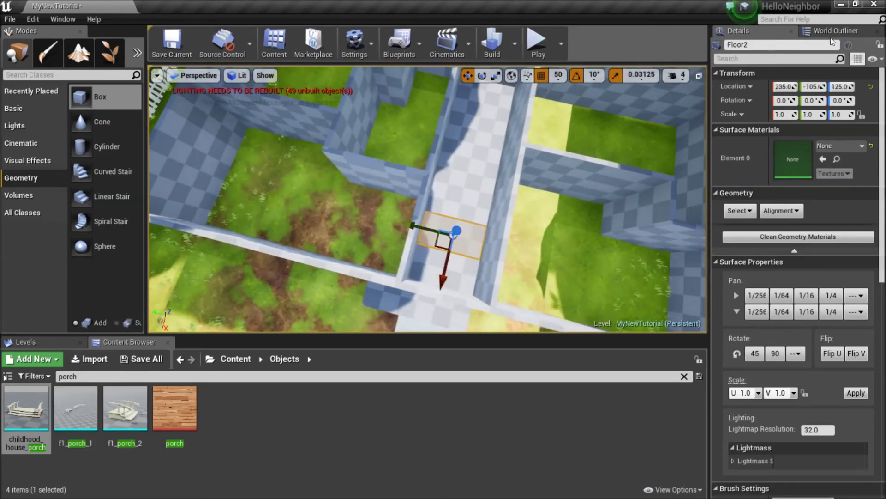
- Duplicate the hallway floor into the adjoining front room and copy the tiles in two rows across to its side wall
{"action": "left_click", "coordinate": [831, 33]}
{"action": "right_click_drag", "start_coordinate": [443, 240], "coordinate": [422, 244]}
{"action": "left_click_drag", "start_coordinate": [421, 187], "coordinate": [348, 195], "text": "alt"}
{"action": "left_click_drag", "start_coordinate": [403, 223], "coordinate": [407, 262], "text": "alt"}
{"action": "left_click", "coordinate": [385, 194], "text": "ctrl"}
{"action": "left_click_drag", "start_coordinate": [357, 198], "coordinate": [282, 205], "text": "alt"}
{"action": "right_click_drag", "start_coordinate": [282, 205], "coordinate": [268, 205]}
{"action": "left_click_drag", "start_coordinate": [358, 236], "coordinate": [283, 238], "text": "alt"}
{"action": "right_click_drag", "start_coordinate": [283, 237], "coordinate": [277, 237]}
{"action": "left_click", "coordinate": [456, 220]}
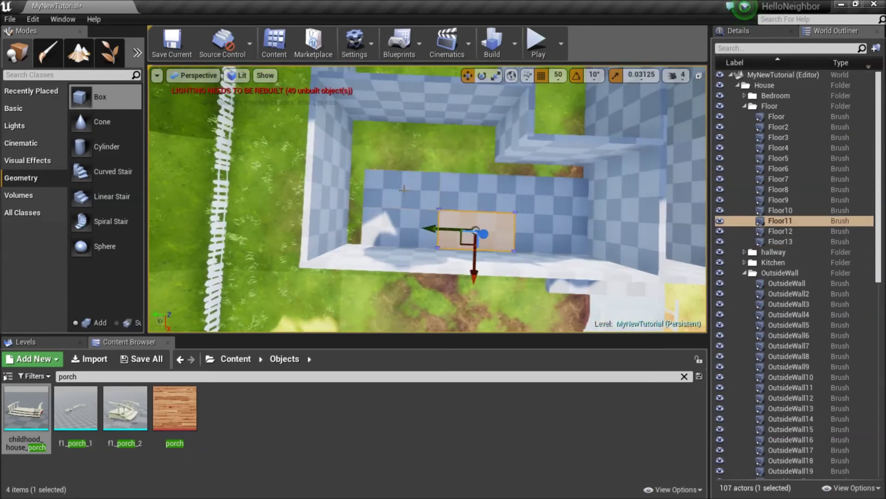
- Duplicate the two floor tiles at the side-wall end of the front room toward the rear of the room
{"action": "left_click", "coordinate": [404, 189]}
{"action": "left_click", "coordinate": [401, 225], "text": "ctrl"}
{"action": "left_click_drag", "start_coordinate": [397, 262], "coordinate": [400, 219], "text": "alt"}
{"action": "right_click_drag", "start_coordinate": [400, 219], "coordinate": [459, 231]}
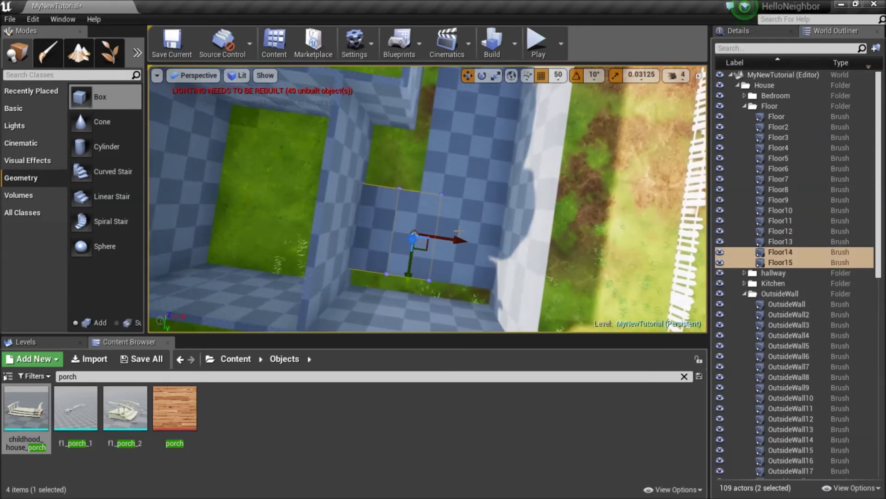
- Set the grid snap to 5 and duplicate Floor8 and its neighbouring tile slightly inward to extend the floor to the inner wall
{"action": "left_click", "coordinate": [450, 162]}
{"action": "right_click_drag", "start_coordinate": [450, 162], "coordinate": [450, 143]}
{"action": "left_click", "coordinate": [451, 143]}
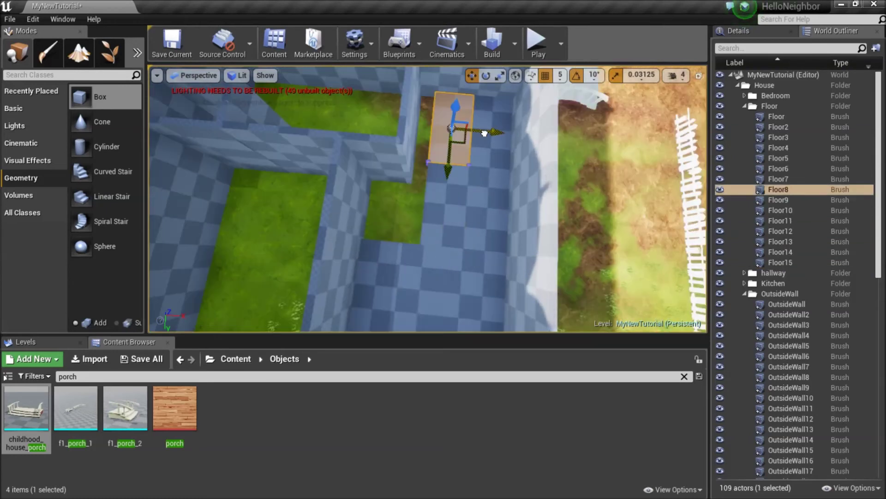
{"action": "left_click_drag", "start_coordinate": [483, 134], "coordinate": [468, 133], "text": "alt"}
{"action": "left_click", "coordinate": [453, 198]}
{"action": "left_click_drag", "start_coordinate": [481, 210], "coordinate": [465, 210], "text": "alt"}
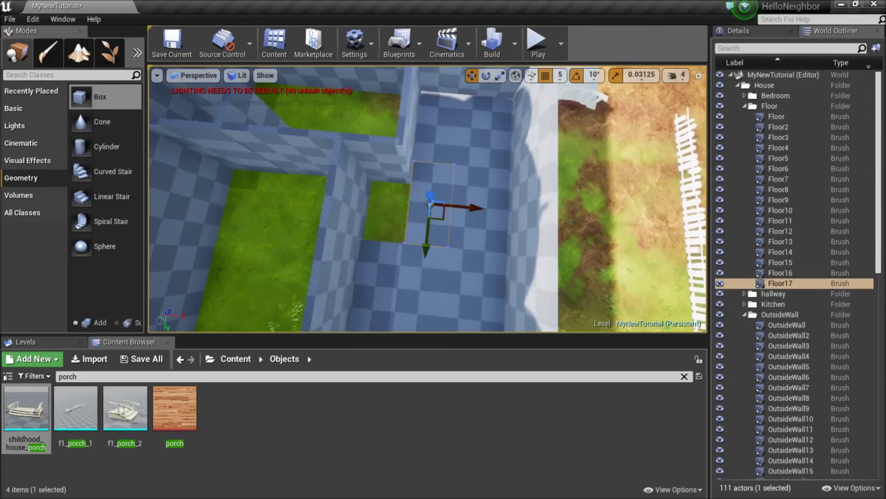
- Duplicate a floor tile over the remaining opening in the room's inner corner and adjust its position
{"action": "left_click_drag", "start_coordinate": [427, 240], "coordinate": [381, 255], "text": "alt"}
{"action": "left_click", "coordinate": [422, 217]}
{"action": "scroll", "coordinate": [423, 217], "scroll_direction": "up", "scroll_amount": 4}
{"action": "left_click", "coordinate": [362, 243]}
{"action": "left_click_drag", "start_coordinate": [400, 211], "coordinate": [406, 211]}
{"action": "mouse_move", "coordinate": [406, 212]}
{"action": "right_mouse_down"}
{"action": "mouse_move", "coordinate": [395, 232]}
{"action": "mouse_move", "coordinate": [409, 229]}
{"action": "right_mouse_up"}
- Set the grid snap to 1 and Floor18's X size to 210, aligning the tile with the adjacent floor
{"action": "right_click_drag", "start_coordinate": [518, 167], "coordinate": [406, 169]}
{"action": "key", "text": "bracketleft"}
{"action": "mouse_move", "coordinate": [358, 196]}
{"action": "right_mouse_down"}
{"action": "mouse_move", "coordinate": [330, 203]}
{"action": "mouse_move", "coordinate": [358, 197]}
{"action": "right_mouse_up"}
{"action": "right_click_drag", "start_coordinate": [406, 223], "coordinate": [550, 221]}
{"action": "left_click", "coordinate": [739, 31]}
{"action": "scroll", "coordinate": [801, 437], "scroll_direction": "down", "scroll_amount": 3}
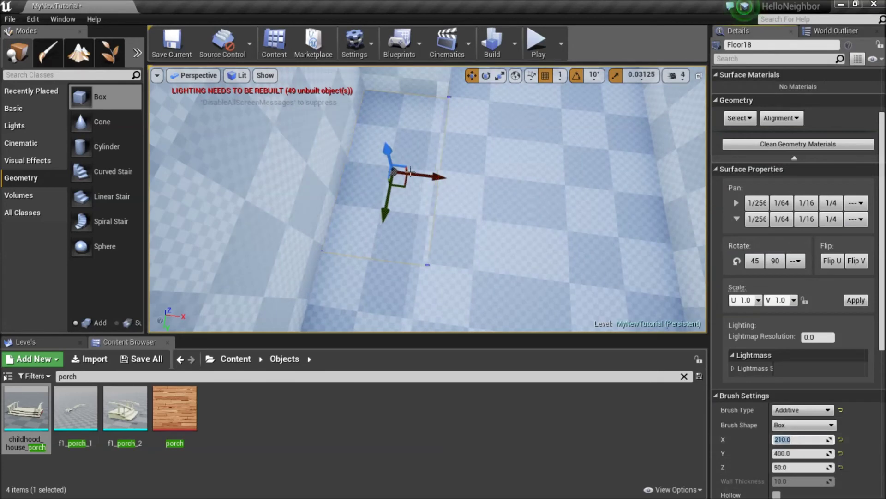
{"action": "left_click_drag", "start_coordinate": [436, 178], "coordinate": [436, 178]}
- Duplicate a floor tile toward the grass strip along the side wall with grid snap 10, and set the copy's Y size to 100
{"action": "right_click_drag", "start_coordinate": [437, 178], "coordinate": [572, 185]}
{"action": "left_click", "coordinate": [455, 226]}
{"action": "left_click_drag", "start_coordinate": [460, 228], "coordinate": [426, 225]}
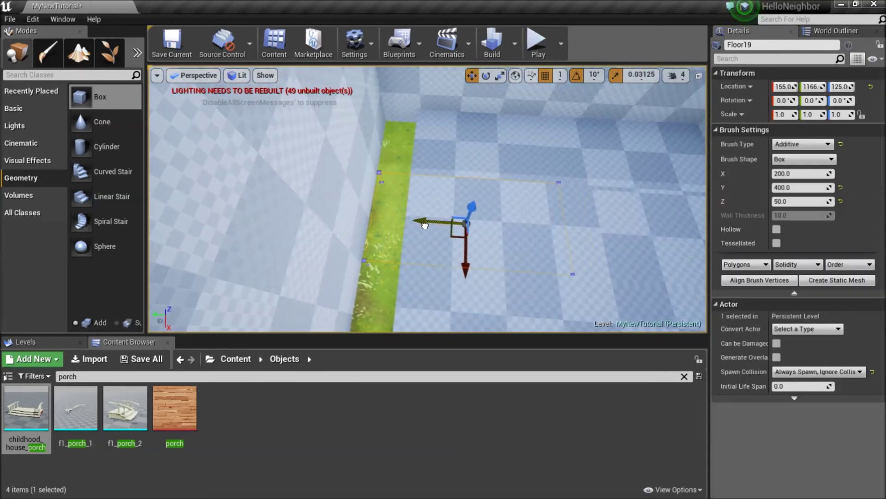
{"action": "key", "text": "bracketright"}
{"action": "key", "text": "bracketright"}
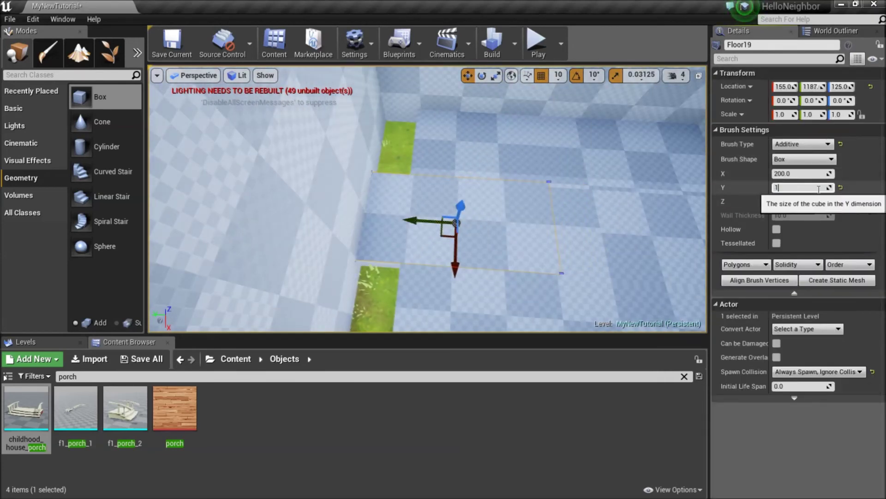
{"action": "type", "text": "100"}
{"action": "key", "text": "Return"}
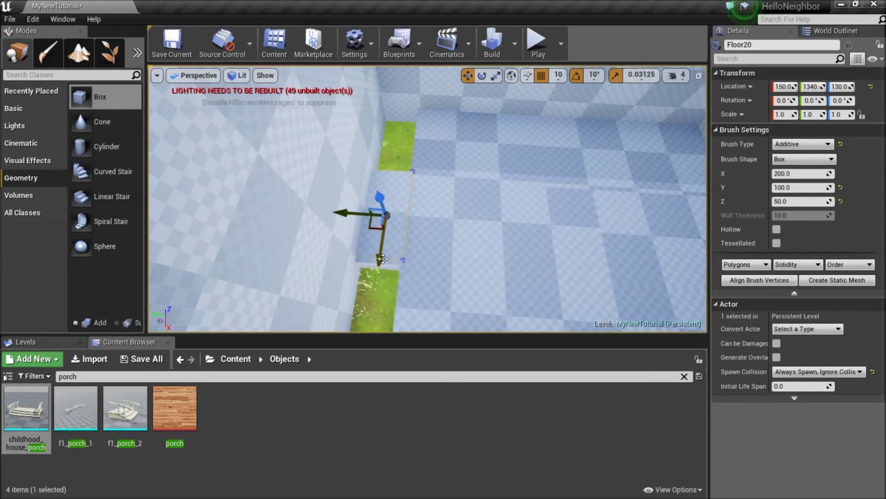
- Duplicate the narrow floor tile along the side wall to cover the remaining grass gaps in the strip
{"action": "right_click_drag", "start_coordinate": [390, 179], "coordinate": [390, 203]}
{"action": "left_click", "coordinate": [402, 148]}
{"action": "left_click_drag", "start_coordinate": [391, 171], "coordinate": [364, 317], "text": "alt"}
{"action": "left_click", "coordinate": [400, 150]}
{"action": "left_click_drag", "start_coordinate": [390, 171], "coordinate": [384, 210]}
{"action": "mouse_move", "coordinate": [384, 210]}
{"action": "right_mouse_down"}
{"action": "mouse_move", "coordinate": [384, 185]}
{"action": "mouse_move", "coordinate": [296, 143]}
{"action": "mouse_move", "coordinate": [342, 138]}
{"action": "mouse_move", "coordinate": [305, 134]}
{"action": "mouse_move", "coordinate": [314, 134]}
{"action": "right_mouse_up"}
- Add the neighbouring strip tiles to the selection and align them with the adjacent floor using a grid snap of 5
{"action": "left_click", "coordinate": [217, 159], "text": "ctrl"}
{"action": "left_click", "coordinate": [414, 160], "text": "ctrl"}
{"action": "left_click_drag", "start_coordinate": [556, 142], "coordinate": [556, 150]}
{"action": "right_click_drag", "start_coordinate": [557, 150], "coordinate": [466, 204]}
{"action": "key", "text": "bracketleft"}
{"action": "left_click_drag", "start_coordinate": [582, 283], "coordinate": [584, 280]}
{"action": "right_click_drag", "start_coordinate": [584, 280], "coordinate": [417, 223]}
- Duplicate a floor tile into the narrow side room, set its Y size to 500, and duplicate it again along the room
{"action": "left_click", "coordinate": [619, 162]}
{"action": "left_click", "coordinate": [368, 204]}
{"action": "left_click_drag", "start_coordinate": [420, 222], "coordinate": [325, 224], "text": "alt"}
{"action": "right_click_drag", "start_coordinate": [324, 224], "coordinate": [353, 219]}
{"action": "left_click", "coordinate": [790, 188]}
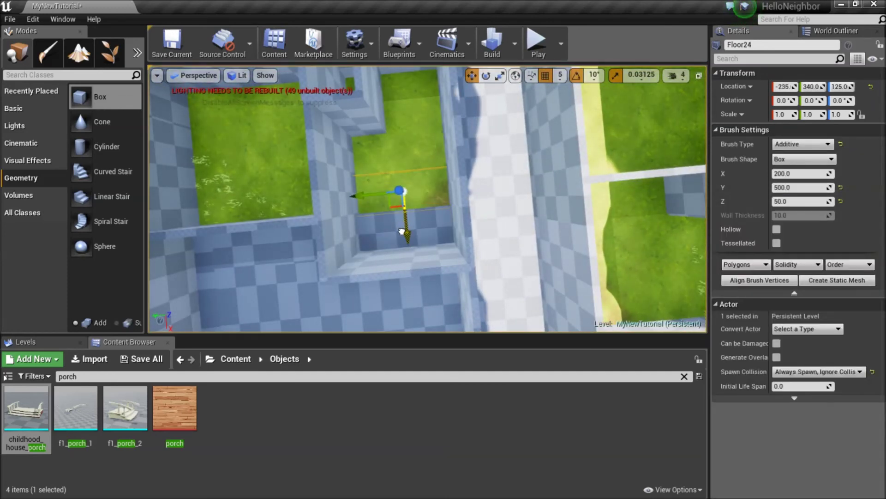
{"action": "right_click_drag", "start_coordinate": [403, 157], "coordinate": [407, 148]}
{"action": "left_click_drag", "start_coordinate": [408, 216], "coordinate": [408, 190], "text": "alt"}
{"action": "right_click_drag", "start_coordinate": [408, 190], "coordinate": [434, 209]}
- Duplicate the narrow room's floor tiles through the inner wall into the adjoining grass-floored room with a grid snap of 50
{"action": "left_click", "coordinate": [435, 211]}
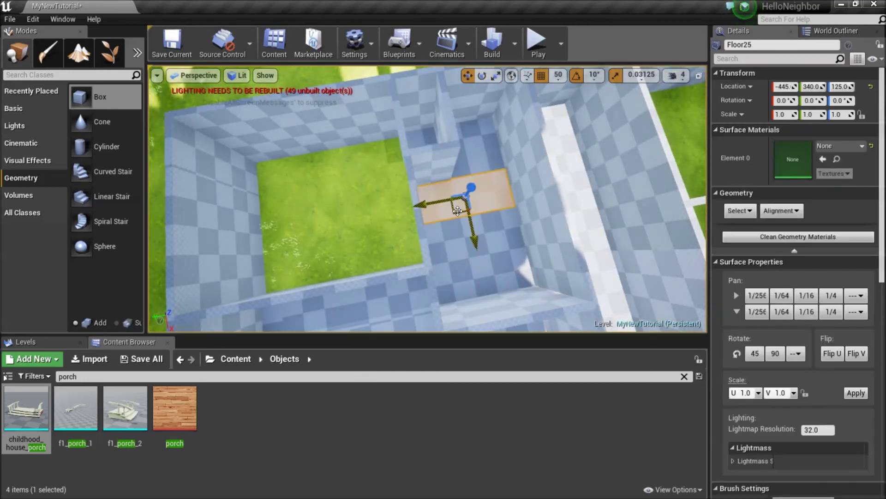
{"action": "left_click", "coordinate": [480, 240]}
{"action": "left_click", "coordinate": [483, 166], "text": "ctrl"}
{"action": "left_click", "coordinate": [475, 139], "text": "ctrl"}
{"action": "left_click_drag", "start_coordinate": [407, 152], "coordinate": [319, 185], "text": "alt"}
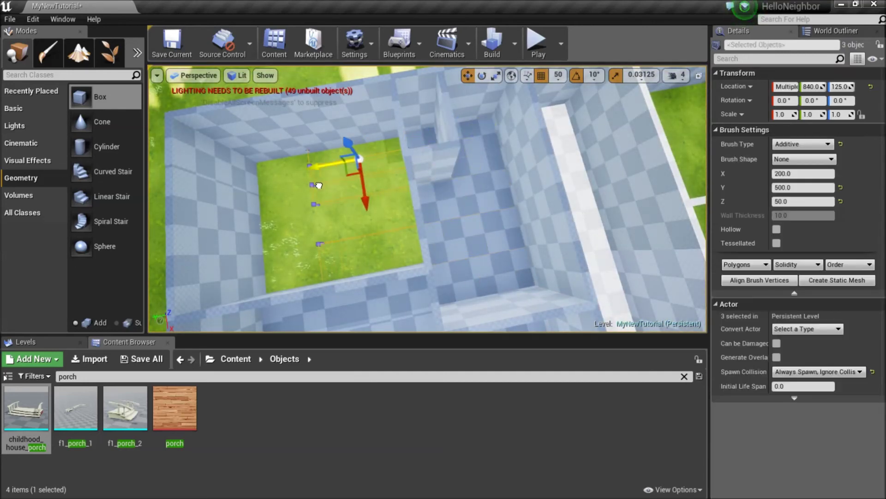
{"action": "left_click", "coordinate": [466, 207]}
{"action": "left_click_drag", "start_coordinate": [419, 204], "coordinate": [326, 220], "text": "alt"}
{"action": "left_click", "coordinate": [347, 252], "text": "ctrl"}
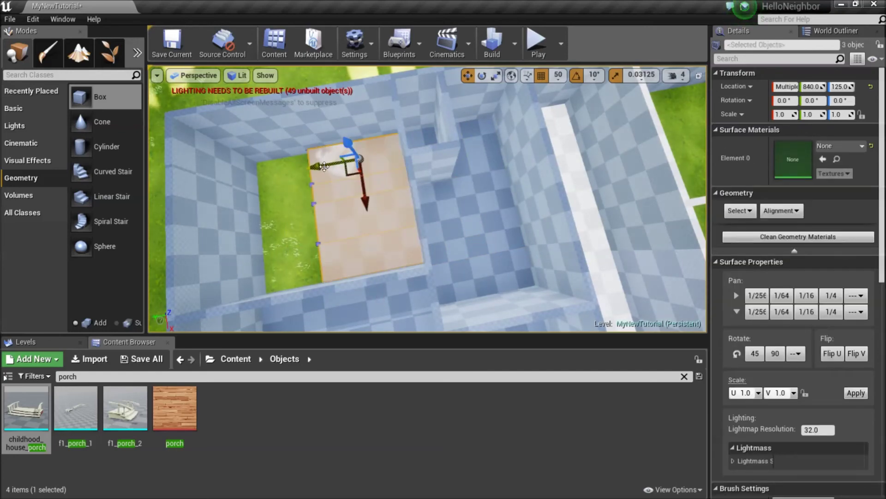
- Duplicate the adjoining room's floor tiles once more toward the outer wall to cover the remaining grass
{"action": "left_click_drag", "start_coordinate": [325, 168], "coordinate": [269, 188], "text": "alt"}
{"action": "left_click", "coordinate": [341, 193]}
{"action": "left_click_drag", "start_coordinate": [326, 185], "coordinate": [269, 194], "text": "alt"}
{"action": "right_click_drag", "start_coordinate": [270, 194], "coordinate": [397, 184]}
- Select the central hallway's floor tiles and duplicate them across the wall into the room on the other side
{"action": "left_click", "coordinate": [330, 215]}
{"action": "right_click_drag", "start_coordinate": [330, 215], "coordinate": [369, 215]}
{"action": "left_click", "coordinate": [401, 266]}
{"action": "right_click_drag", "start_coordinate": [340, 270], "coordinate": [296, 261]}
{"action": "left_click", "coordinate": [380, 273]}
{"action": "right_click_drag", "start_coordinate": [381, 272], "coordinate": [318, 273]}
{"action": "left_click", "coordinate": [400, 266], "text": "ctrl"}
{"action": "left_click", "coordinate": [414, 160], "text": "ctrl"}
{"action": "mouse_move", "coordinate": [377, 214]}
{"action": "right_mouse_down"}
{"action": "mouse_move", "coordinate": [517, 199]}
{"action": "mouse_move", "coordinate": [377, 215]}
{"action": "right_mouse_up"}
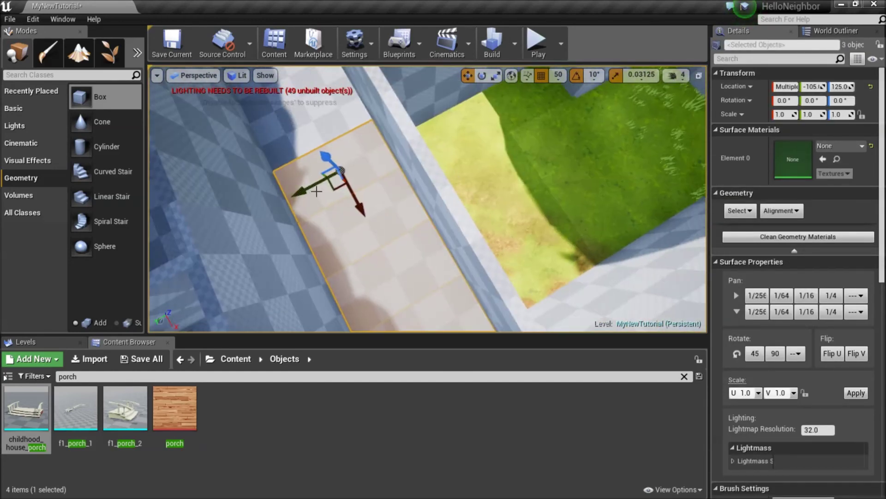
{"action": "left_click_drag", "start_coordinate": [301, 192], "coordinate": [401, 142], "text": "alt"}
{"action": "right_click_drag", "start_coordinate": [401, 142], "coordinate": [376, 159]}
- Duplicate a tile along the new room's floor, set the grid snap to 10, and fine-tune the position of its end tile
{"action": "left_click", "coordinate": [376, 159]}
{"action": "left_click_drag", "start_coordinate": [364, 187], "coordinate": [386, 233], "text": "alt"}
{"action": "right_click_drag", "start_coordinate": [386, 233], "coordinate": [430, 222]}
{"action": "left_click", "coordinate": [434, 155]}
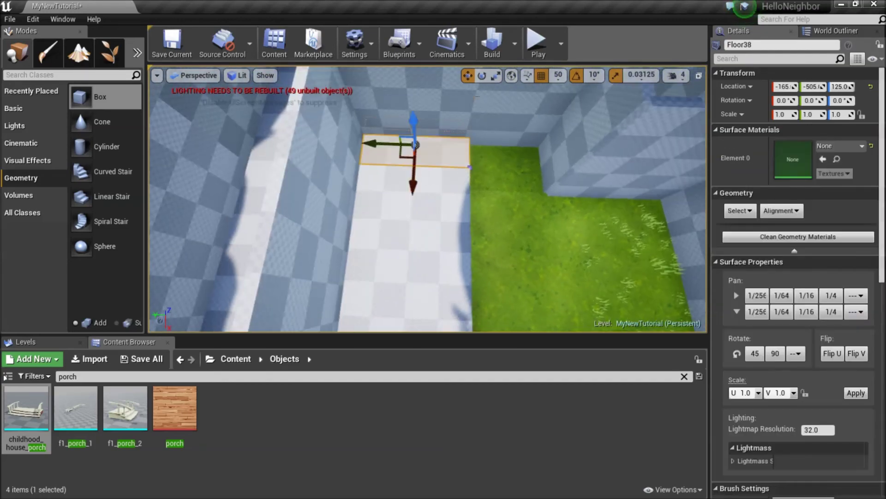
{"action": "left_click", "coordinate": [558, 75]}
{"action": "left_click", "coordinate": [562, 121]}
{"action": "right_click_drag", "start_coordinate": [423, 178], "coordinate": [504, 217]}
{"action": "left_click_drag", "start_coordinate": [508, 229], "coordinate": [517, 229]}
- Add the neighbouring tiles to the selection and duplicate the row sideways over the room's open grass
{"action": "left_click", "coordinate": [421, 207], "text": "ctrl"}
{"action": "left_click", "coordinate": [467, 208], "text": "ctrl"}
{"action": "left_click", "coordinate": [526, 208], "text": "ctrl"}
{"action": "right_click_drag", "start_coordinate": [526, 208], "coordinate": [370, 180]}
{"action": "left_click_drag", "start_coordinate": [278, 282], "coordinate": [371, 283], "text": "alt"}
{"action": "right_click_drag", "start_coordinate": [371, 284], "coordinate": [397, 307]}
- Duplicate a group of three floor tiles sideways over the grass and shift the tile beside the wall into line
{"action": "left_click", "coordinate": [411, 161]}
{"action": "left_click", "coordinate": [416, 208], "text": "ctrl"}
{"action": "left_click", "coordinate": [418, 264], "text": "ctrl"}
{"action": "left_click_drag", "start_coordinate": [353, 155], "coordinate": [417, 151], "text": "alt"}
{"action": "left_click", "coordinate": [471, 155]}
{"action": "left_click_drag", "start_coordinate": [511, 176], "coordinate": [516, 197]}
{"action": "mouse_move", "coordinate": [516, 197]}
{"action": "right_mouse_down"}
{"action": "mouse_move", "coordinate": [600, 187]}
{"action": "mouse_move", "coordinate": [526, 185]}
{"action": "mouse_move", "coordinate": [445, 208]}
{"action": "right_mouse_up"}
- Duplicate the two selected floor tiles into the next uncovered area and nudge them into alignment
{"action": "left_click", "coordinate": [445, 208]}
{"action": "left_click", "coordinate": [436, 272], "text": "ctrl"}
{"action": "left_click_drag", "start_coordinate": [467, 294], "coordinate": [411, 290], "text": "alt"}
{"action": "right_click_drag", "start_coordinate": [411, 290], "coordinate": [445, 273]}
{"action": "left_click_drag", "start_coordinate": [497, 201], "coordinate": [501, 201]}
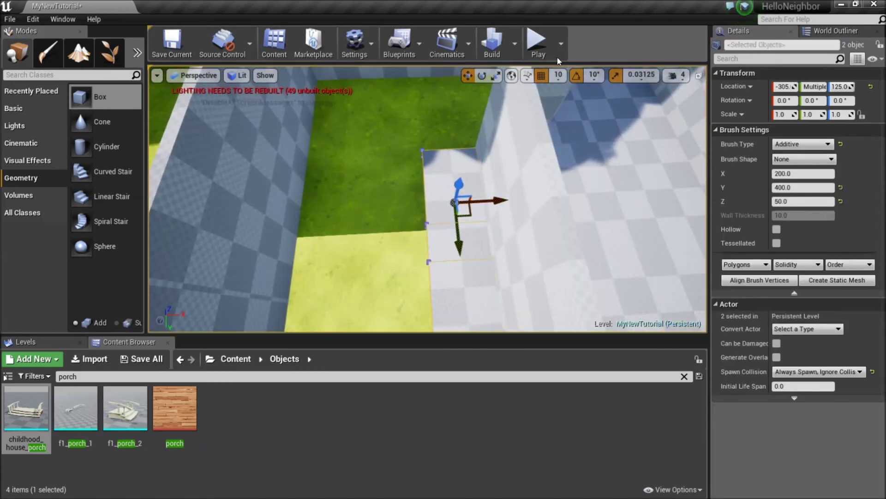
- Set the grid snap to 50 and extend the floor tiles across the remaining grass up to the room's outer and end walls
{"action": "left_click", "coordinate": [558, 75]}
{"action": "left_click", "coordinate": [561, 146]}
{"action": "mouse_move", "coordinate": [438, 213]}
{"action": "left_mouse_down", "text": "shift"}
{"action": "mouse_move", "coordinate": [424, 208]}
{"action": "mouse_move", "coordinate": [433, 201]}
{"action": "left_mouse_up", "text": "shift"}
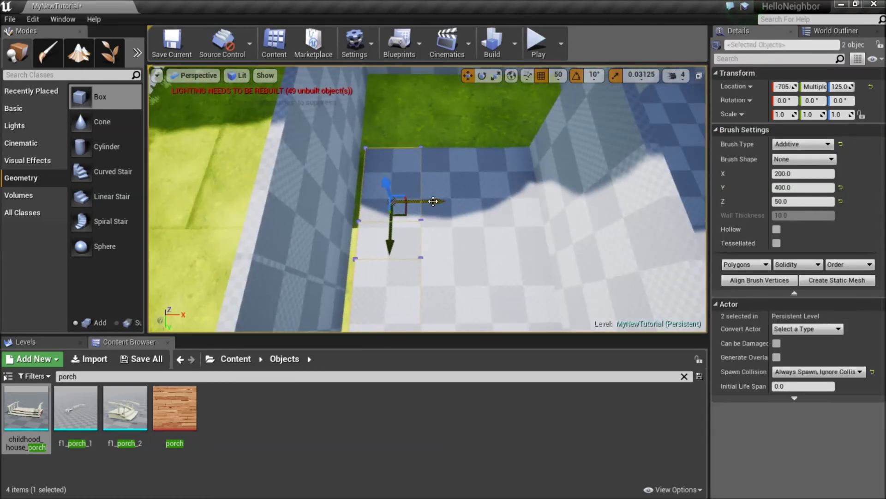
{"action": "left_click", "coordinate": [433, 170], "text": "ctrl"}
{"action": "left_click_drag", "start_coordinate": [391, 246], "coordinate": [393, 167], "text": "alt"}
{"action": "right_click_drag", "start_coordinate": [393, 166], "coordinate": [455, 175]}
{"action": "left_click", "coordinate": [365, 206]}
{"action": "left_click_drag", "start_coordinate": [386, 192], "coordinate": [423, 171], "text": "alt"}
{"action": "mouse_move", "coordinate": [423, 170]}
{"action": "right_mouse_down"}
{"action": "mouse_move", "coordinate": [457, 178]}
{"action": "mouse_move", "coordinate": [323, 194]}
{"action": "mouse_move", "coordinate": [361, 180]}
{"action": "right_mouse_up"}
- Play-test the level inside the floored room, stop it, and inspect the floors and the whole house from outside
{"action": "key", "text": "alt+p"}
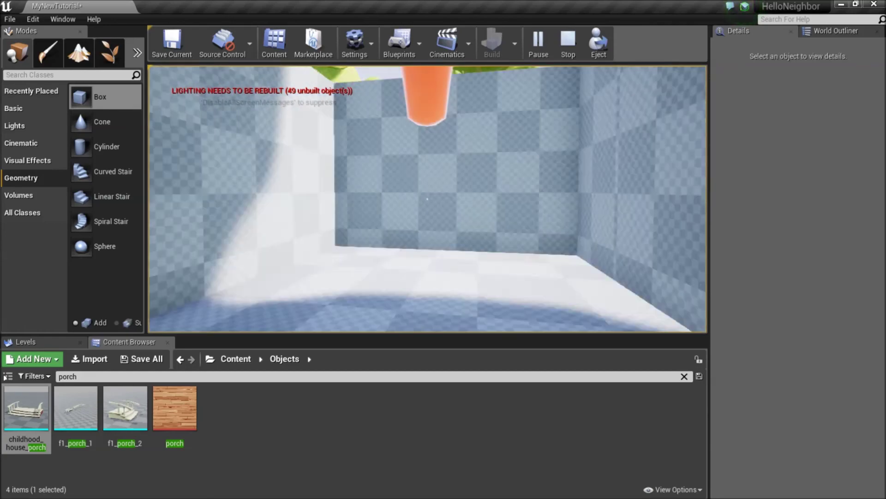
{"action": "key", "text": "Escape"}
{"action": "right_click_drag", "start_coordinate": [397, 199], "coordinate": [521, 196]}
{"action": "right_click_drag", "start_coordinate": [429, 199], "coordinate": [416, 210]}
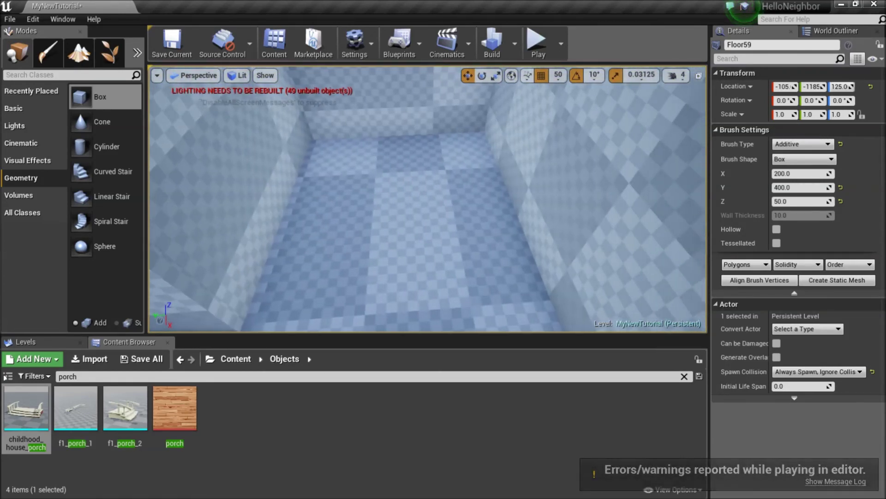
{"action": "right_click_drag", "start_coordinate": [429, 199], "coordinate": [421, 217]}
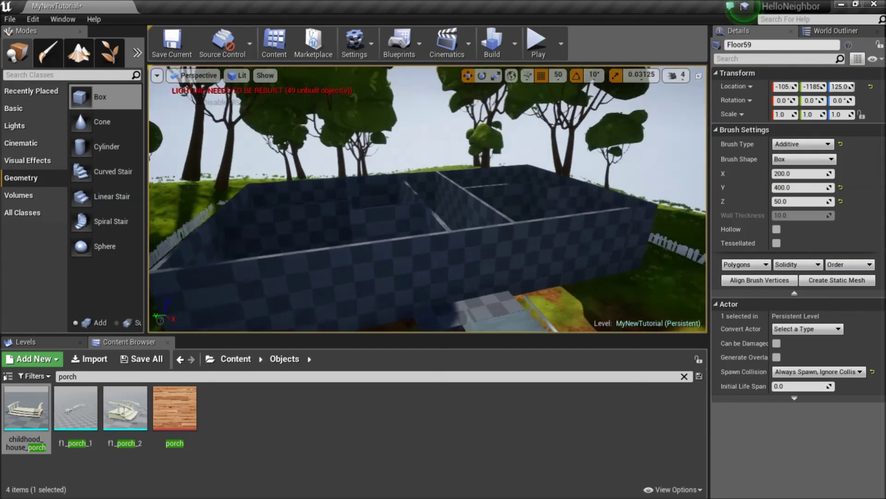
{"action": "key", "text": "d"}
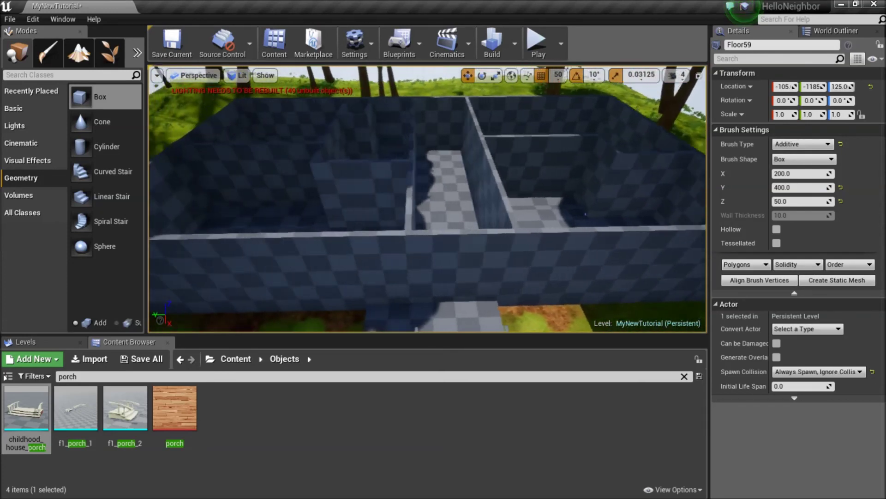
- Select the OutsideWall2 brush at the front entrance of the house
{"action": "left_click", "coordinate": [472, 285]}
{"action": "mouse_move", "coordinate": [476, 331]}
{"action": "right_mouse_down"}
{"action": "mouse_move", "coordinate": [436, 323]}
{"action": "mouse_move", "coordinate": [474, 326]}
{"action": "right_mouse_up"}
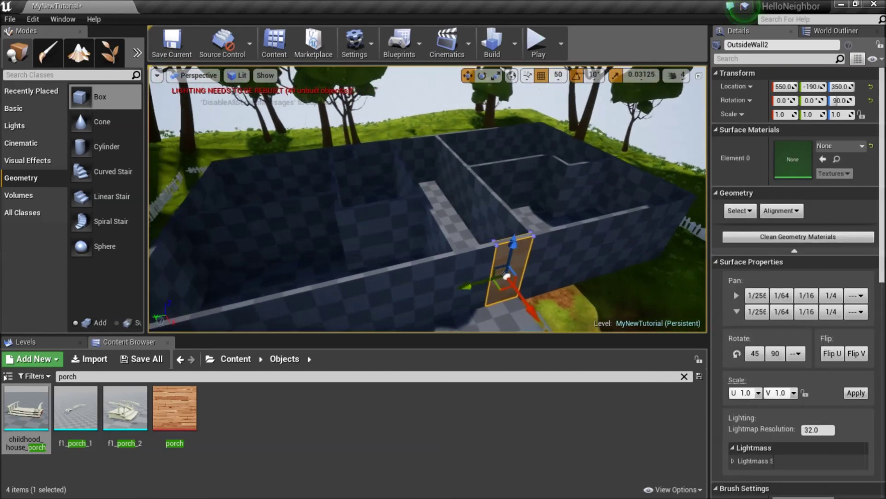
{"action": "key", "text": "s"}
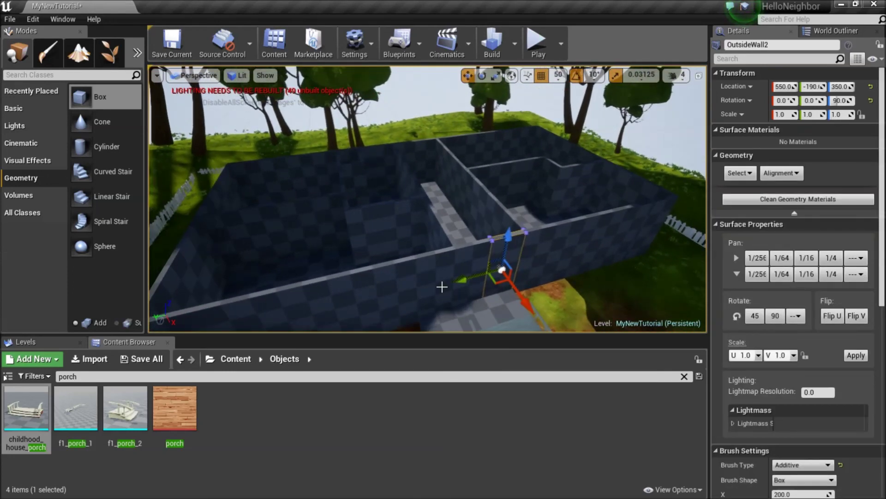